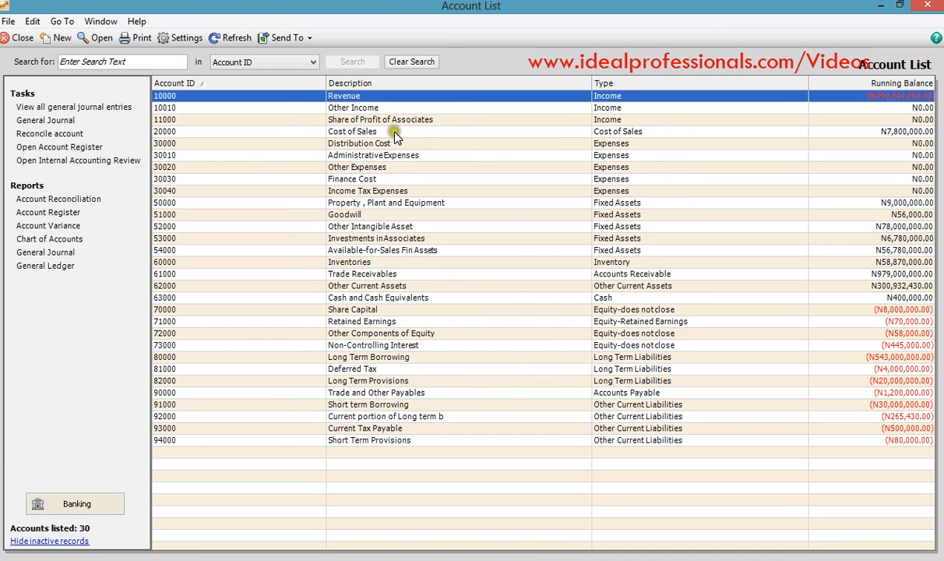
# Step: Examine the account descriptions and types in the account list, from the income accounts down to the current liabilities
pyautogui.click(360, 108)
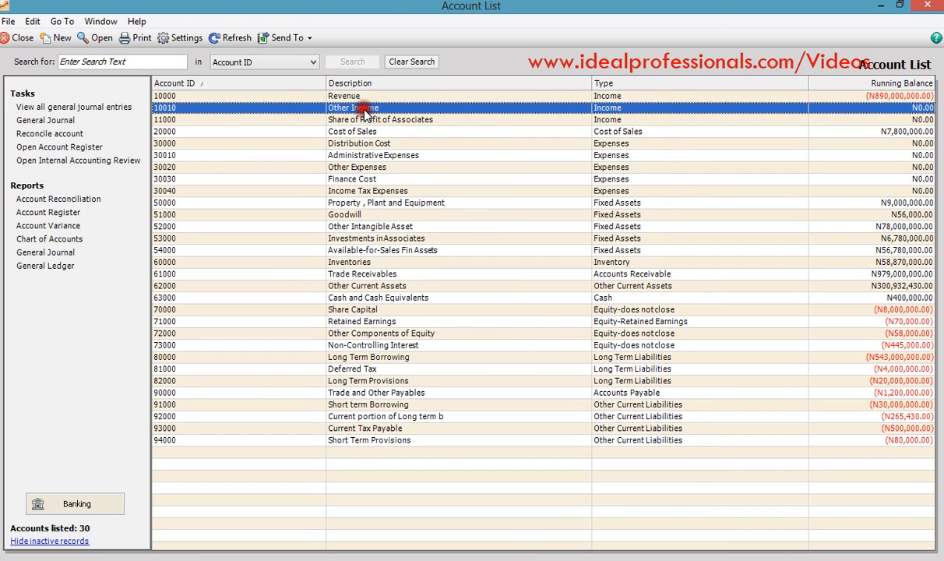
pyautogui.click(347, 119)
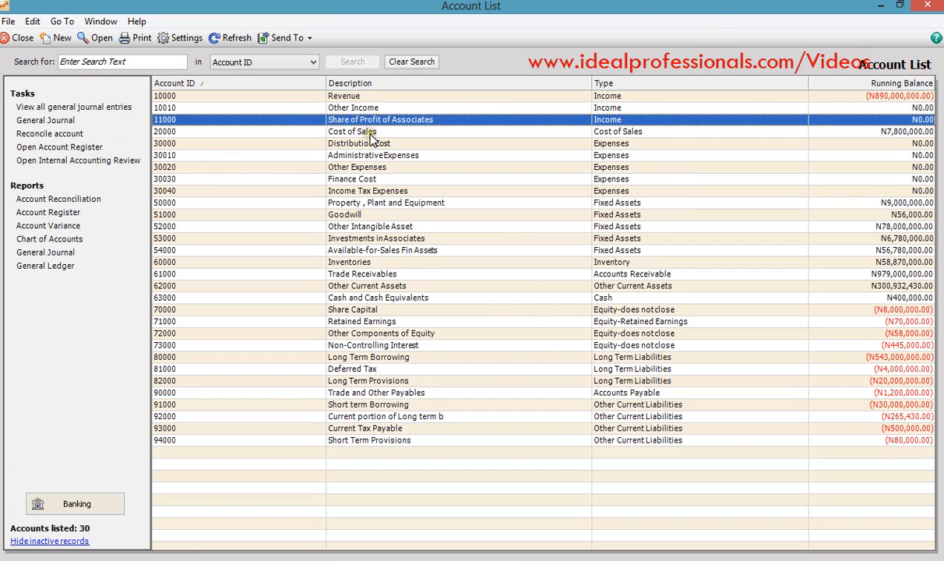
pyautogui.click(371, 132)
pyautogui.click(369, 145)
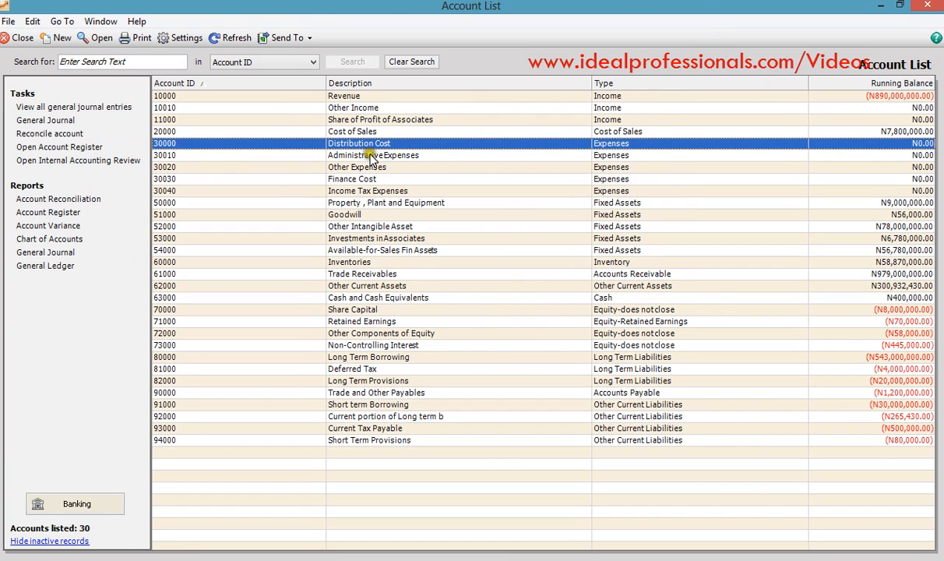
pyautogui.click(372, 157)
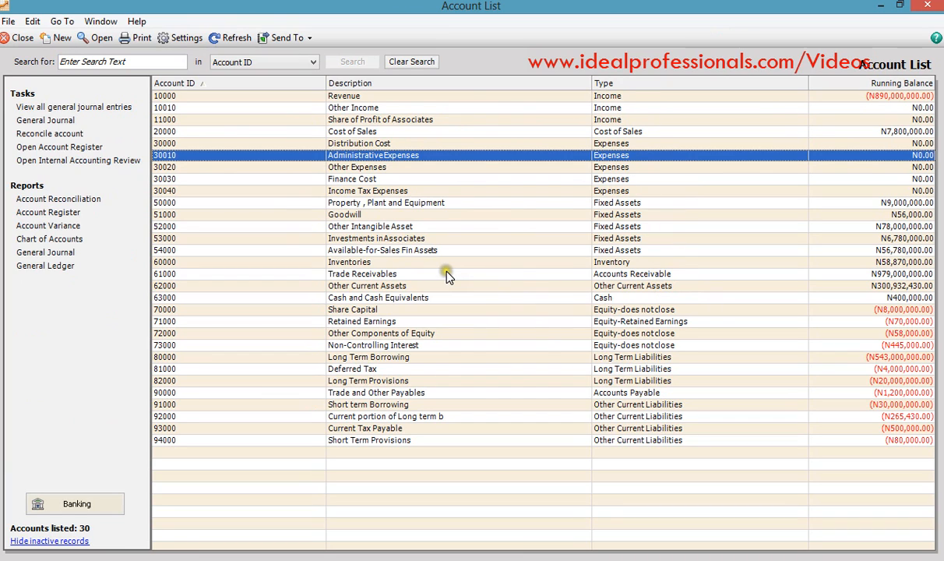
pyautogui.click(342, 204)
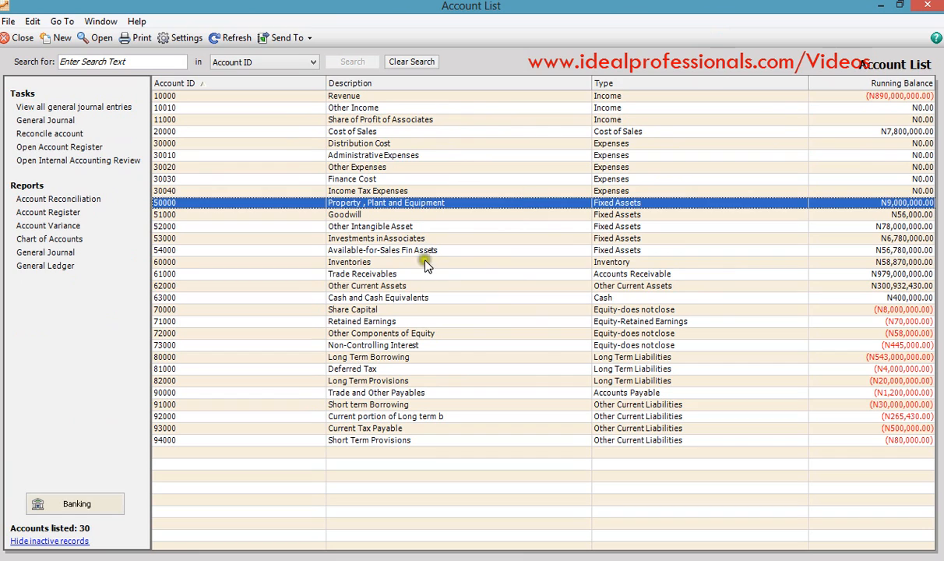
pyautogui.click(353, 226)
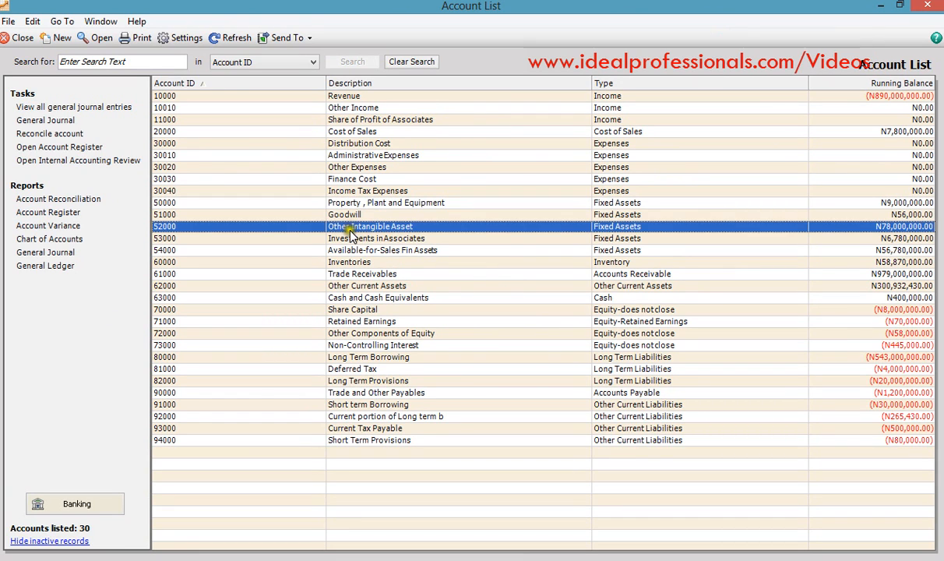
pyautogui.click(346, 240)
pyautogui.click(347, 250)
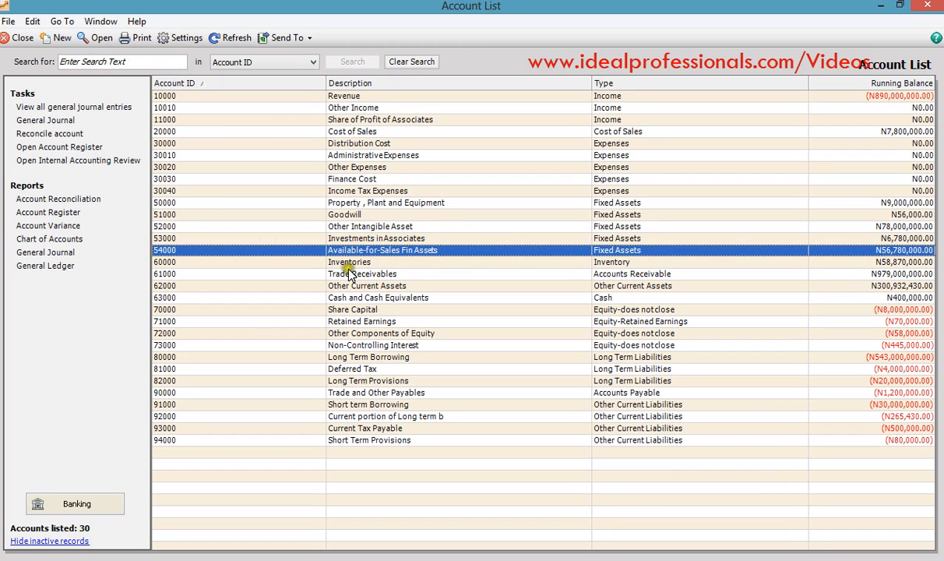
pyautogui.click(349, 273)
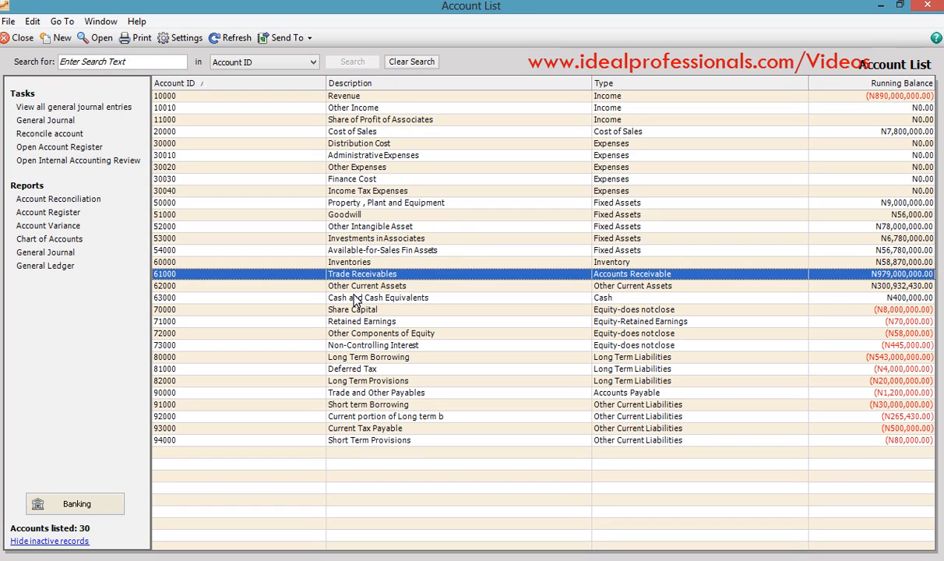
pyautogui.click(360, 239)
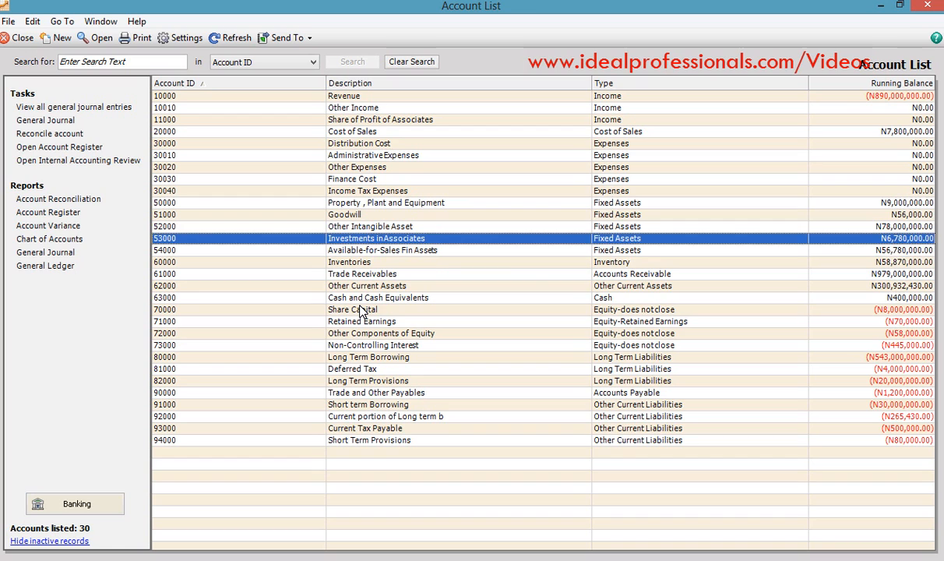
pyautogui.click(367, 333)
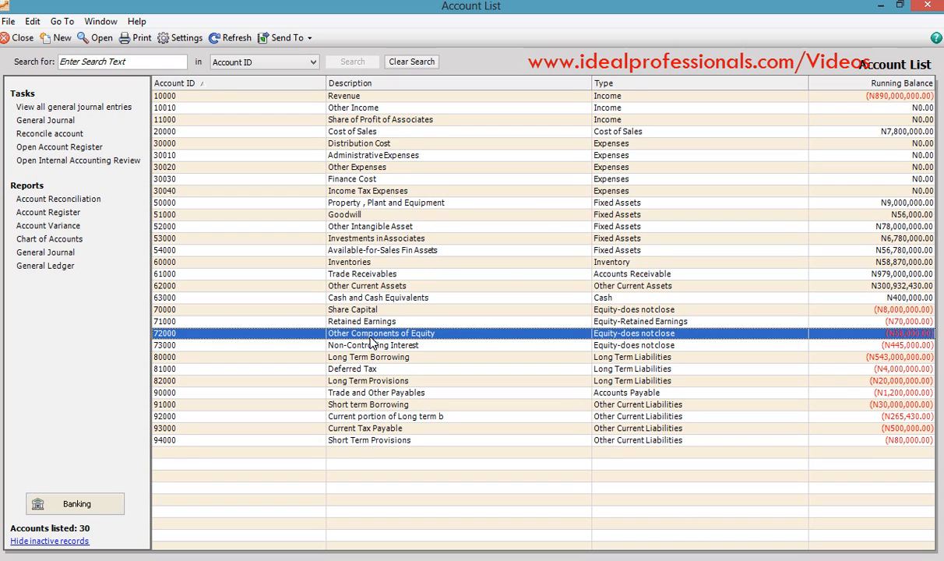
pyautogui.click(357, 405)
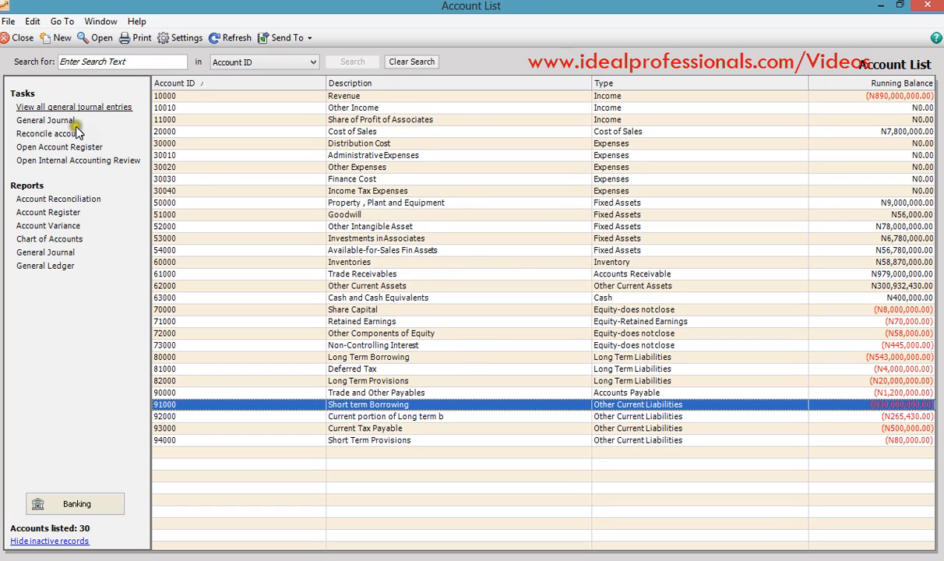
# Step: Close the account list and open the list of Financial Statements reports
pyautogui.click(22, 43)
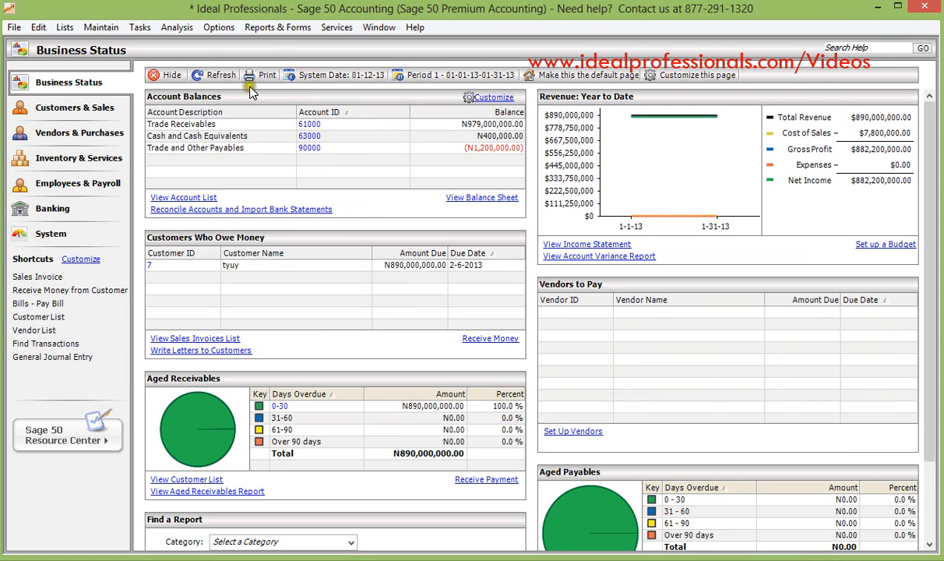
pyautogui.click(270, 30)
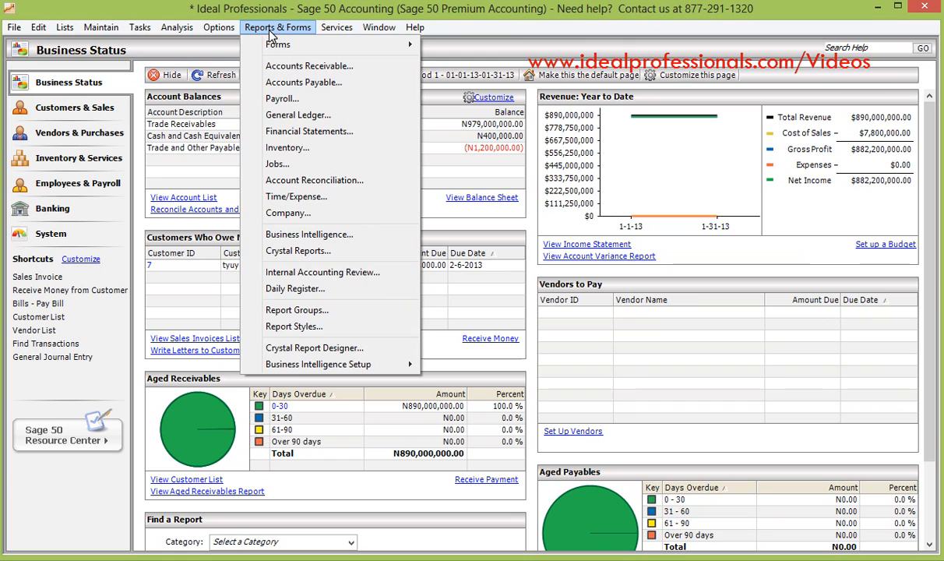
pyautogui.click(307, 133)
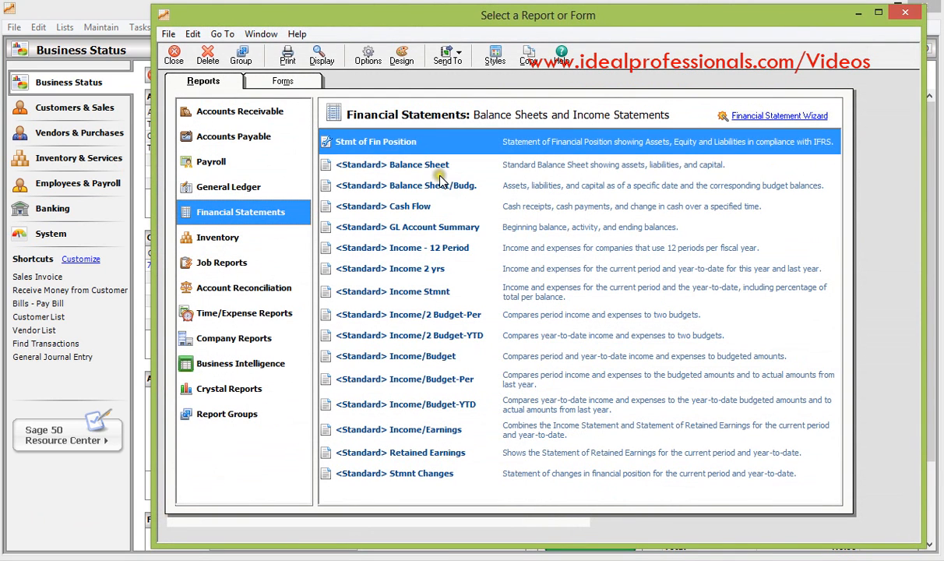
# Step: Start the Financial Statement Wizard and keep <Standard> Balance Sheet as the template for the new statement
pyautogui.click(781, 122)
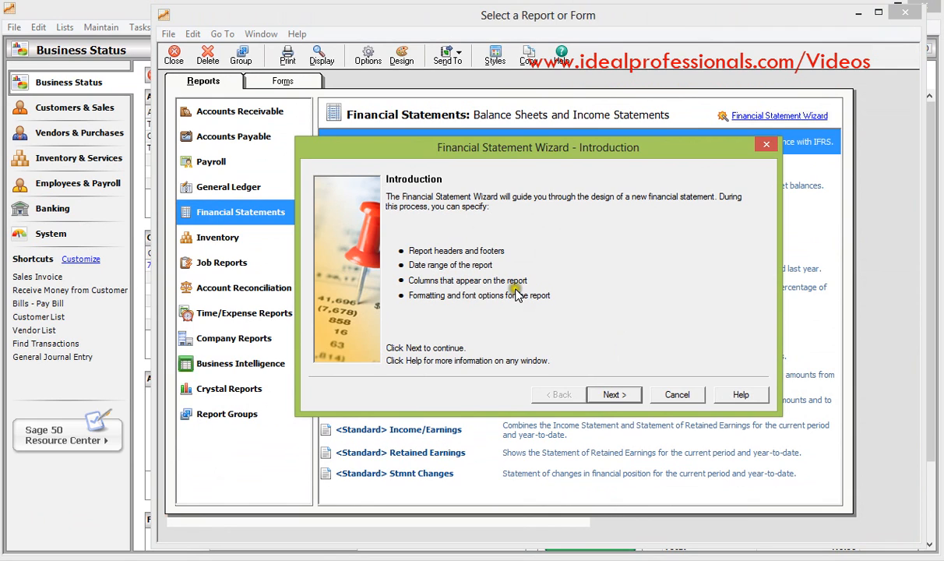
pyautogui.click(616, 394)
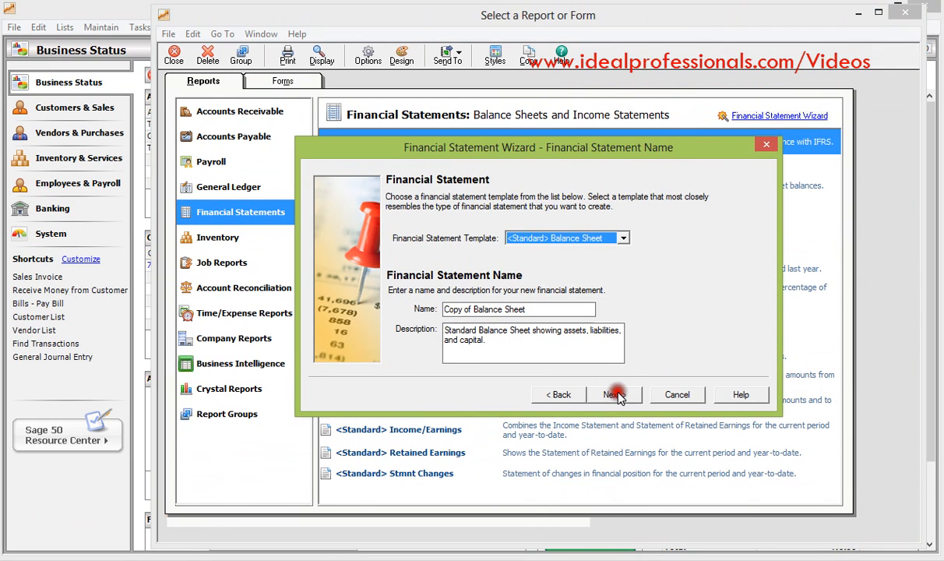
pyautogui.click(625, 239)
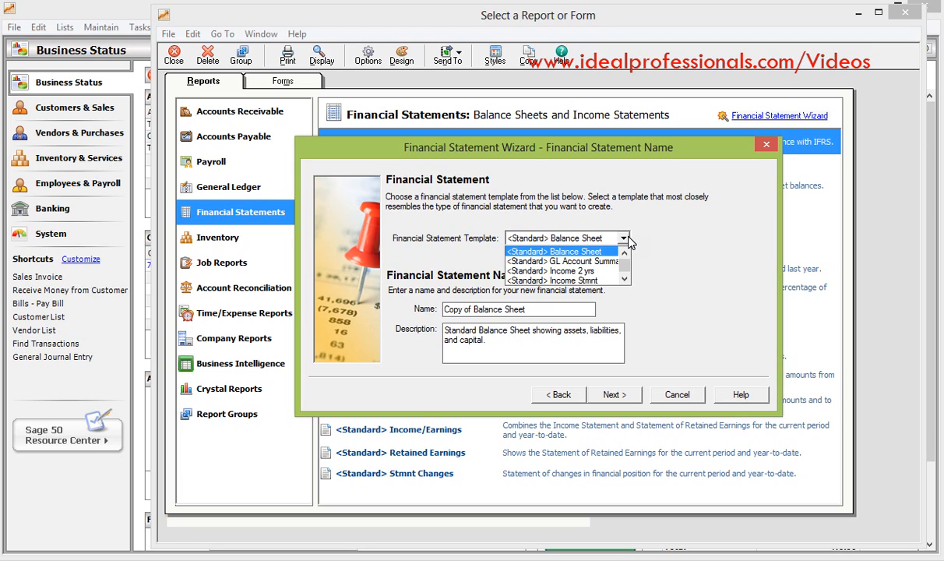
pyautogui.click(624, 278)
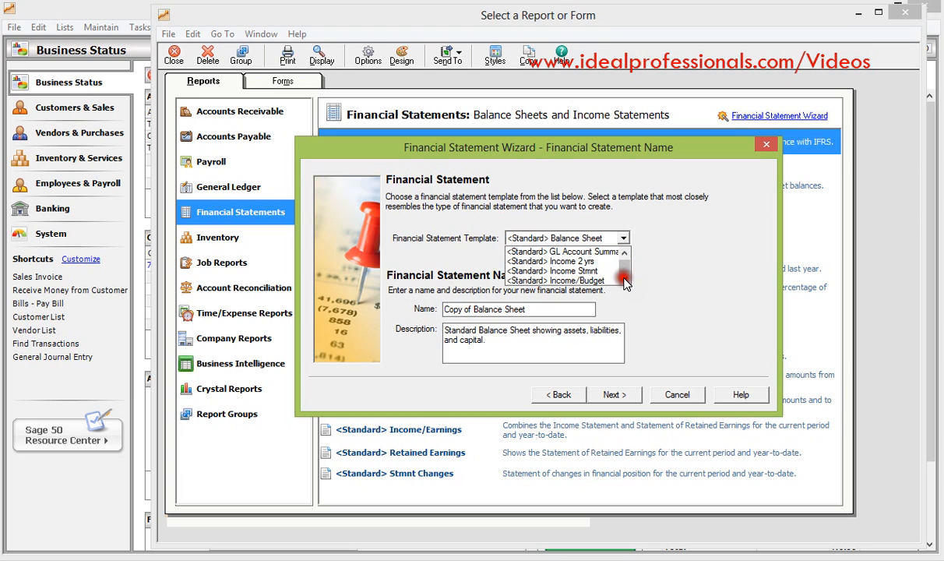
pyautogui.click(625, 238)
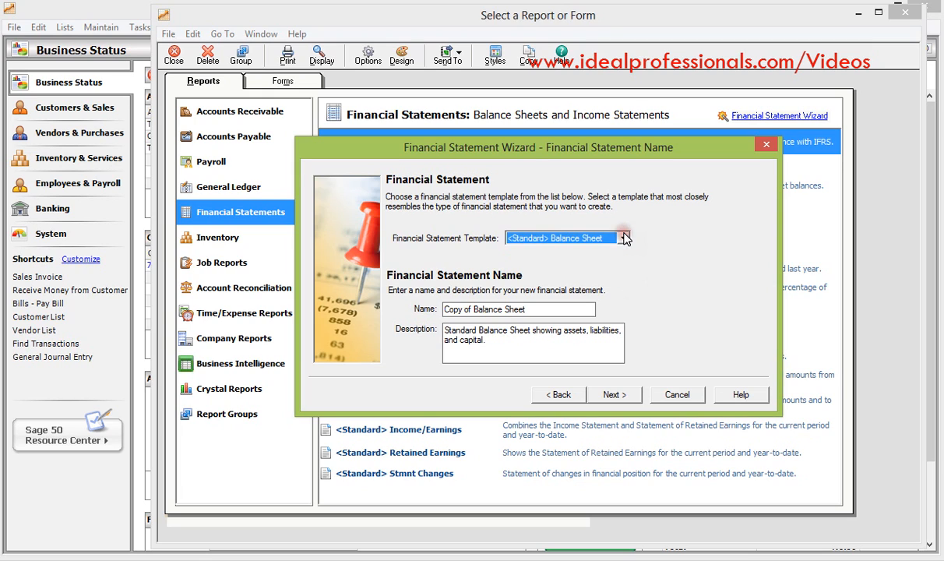
# Step: Replace the new financial statement's name with STMT OF FIN POSITION
pyautogui.click(516, 309)
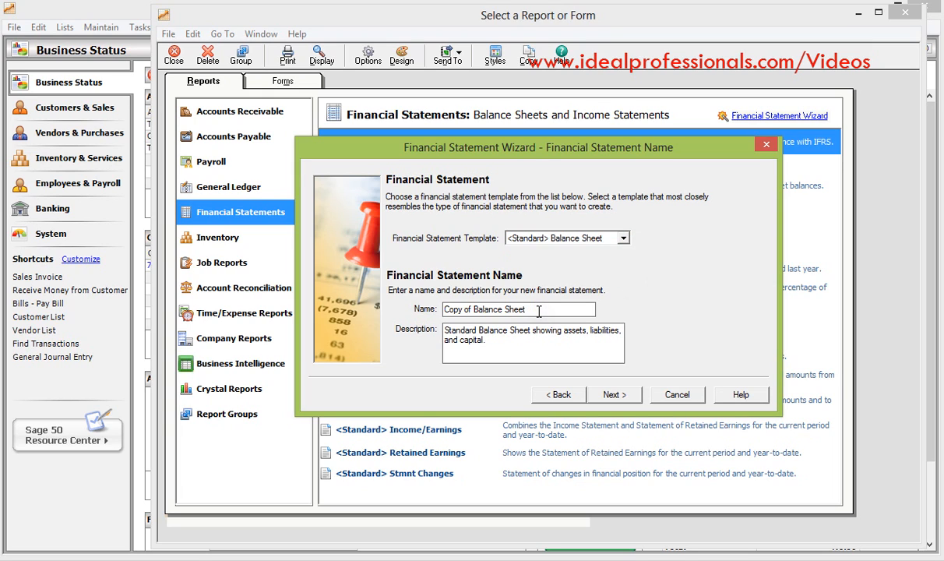
pyautogui.press('BackSpace')
pyautogui.press('BackSpace')
pyautogui.press('BackSpace')
pyautogui.press('BackSpace')
pyautogui.press('BackSpace')
pyautogui.press('BackSpace')
pyautogui.press('BackSpace')
pyautogui.press('BackSpace')
pyautogui.press('BackSpace')
pyautogui.press('BackSpace')
pyautogui.press('BackSpace')
pyautogui.press('BackSpace')
pyautogui.press('BackSpace')
pyautogui.press('BackSpace')
pyautogui.press('BackSpace')
pyautogui.press('BackSpace')
pyautogui.press('BackSpace')
pyautogui.press('BackSpace')
pyautogui.press('BackSpace')
pyautogui.press('BackSpace')
pyautogui.press('BackSpace')
pyautogui.write('STMT OF ')
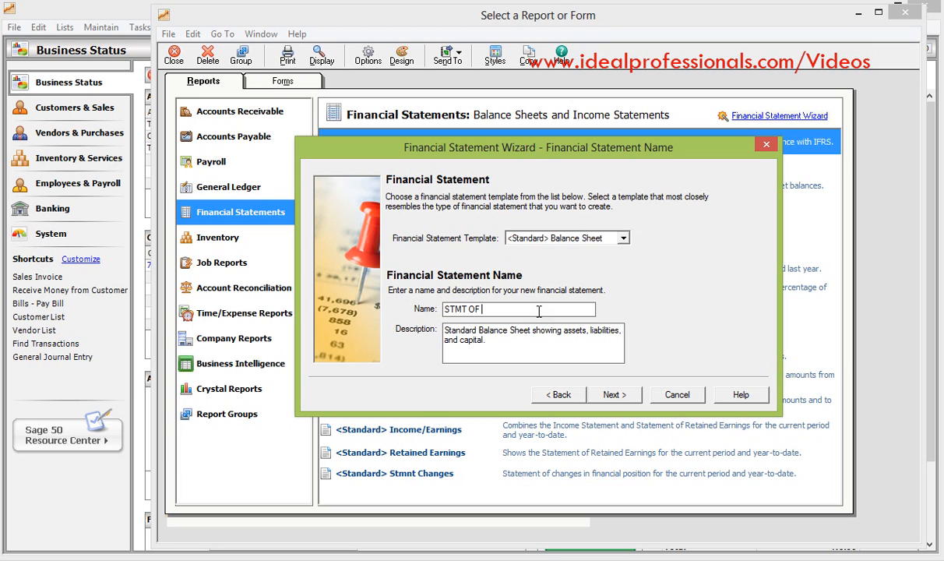
pyautogui.write('FIN POSITION')
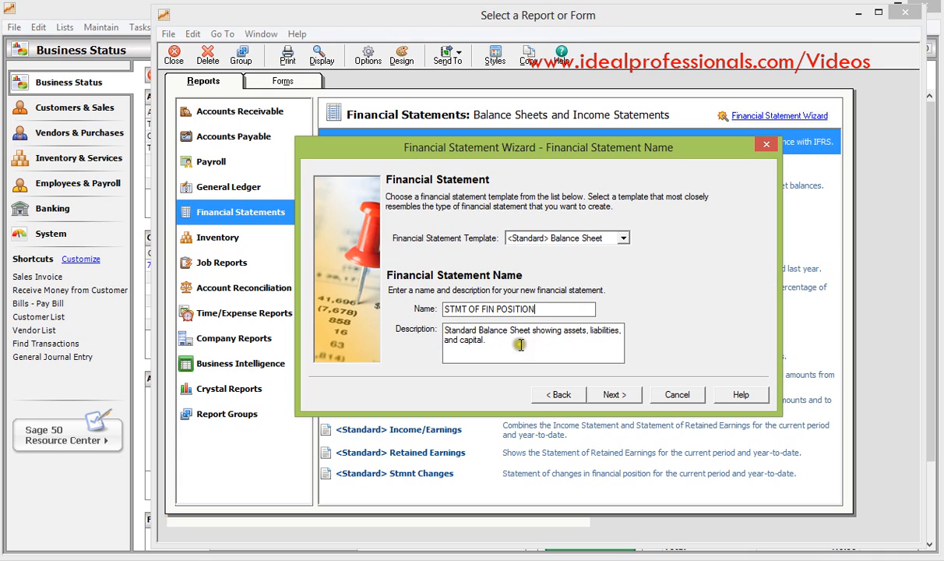
# Step: Set the description to "Statement of Financial Position showing assets, liabilities, and Equity in compliance with IFRS." and the name to STMT OF FIN POSITN
pyautogui.press('Tab')
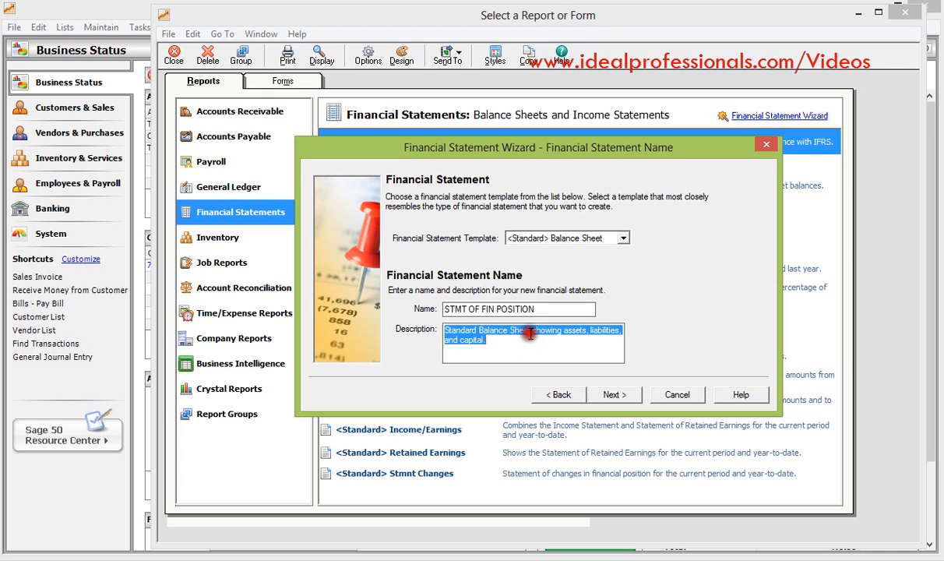
pyautogui.click(530, 334)
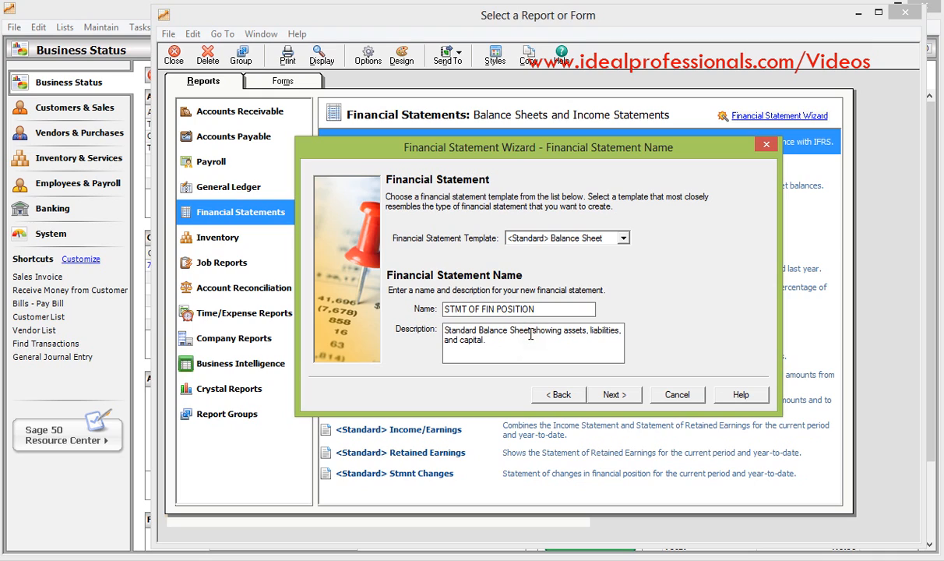
pyautogui.press('BackSpace')
pyautogui.press('BackSpace')
pyautogui.press('BackSpace')
pyautogui.press('BackSpace')
pyautogui.press('BackSpace')
pyautogui.press('BackSpace')
pyautogui.press('BackSpace')
pyautogui.press('BackSpace')
pyautogui.press('BackSpace')
pyautogui.press('BackSpace')
pyautogui.press('BackSpace')
pyautogui.press('BackSpace')
pyautogui.press('BackSpace')
pyautogui.press('BackSpace')
pyautogui.press('BackSpace')
pyautogui.press('BackSpace')
pyautogui.press('BackSpace')
pyautogui.press('BackSpace')
pyautogui.press('BackSpace')
pyautogui.press('BackSpace')
pyautogui.press('BackSpace')
pyautogui.press('BackSpace')
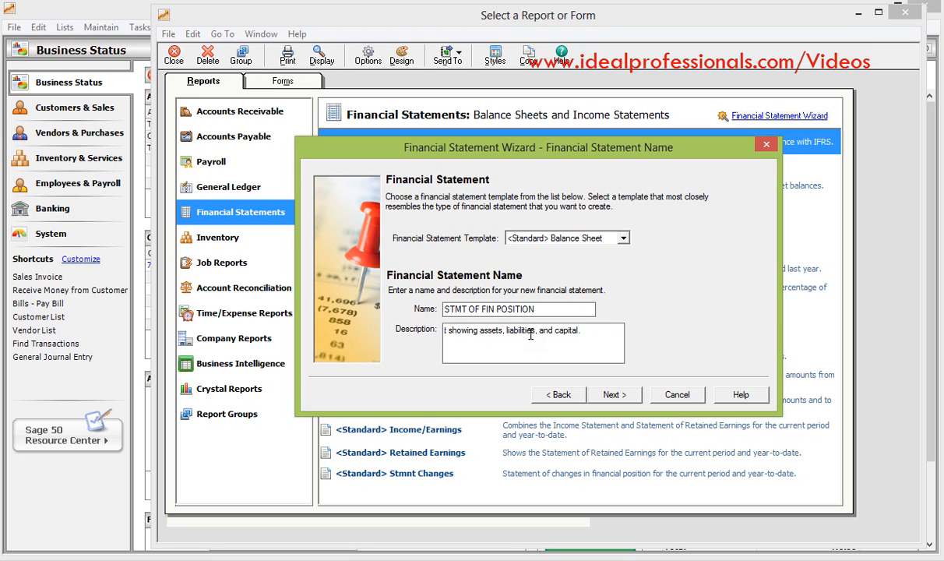
pyautogui.write('St')
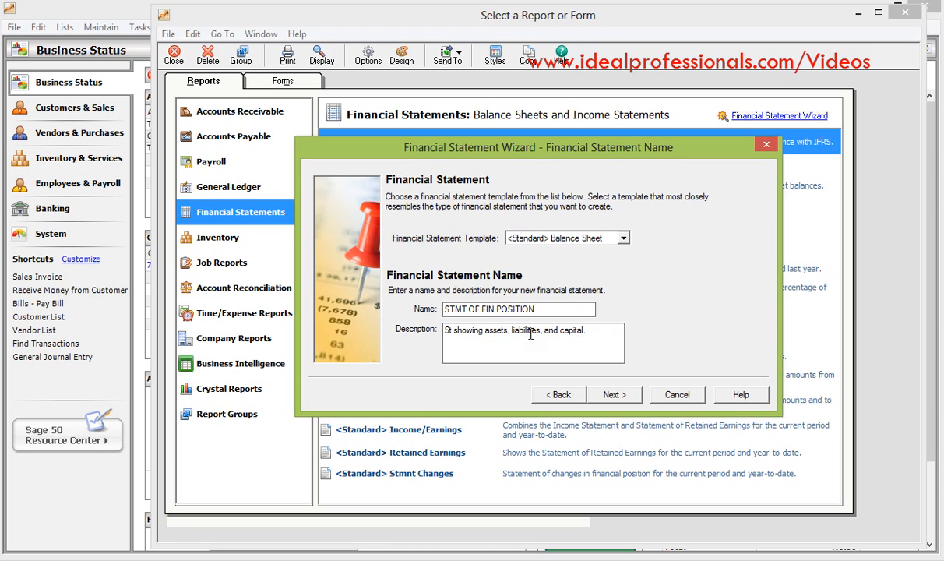
pyautogui.write('a')
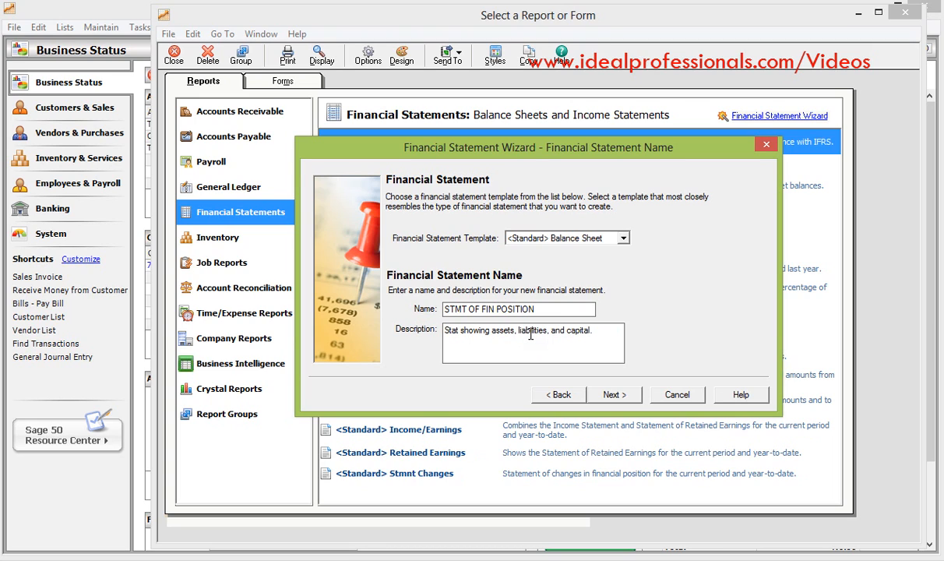
pyautogui.write('met')
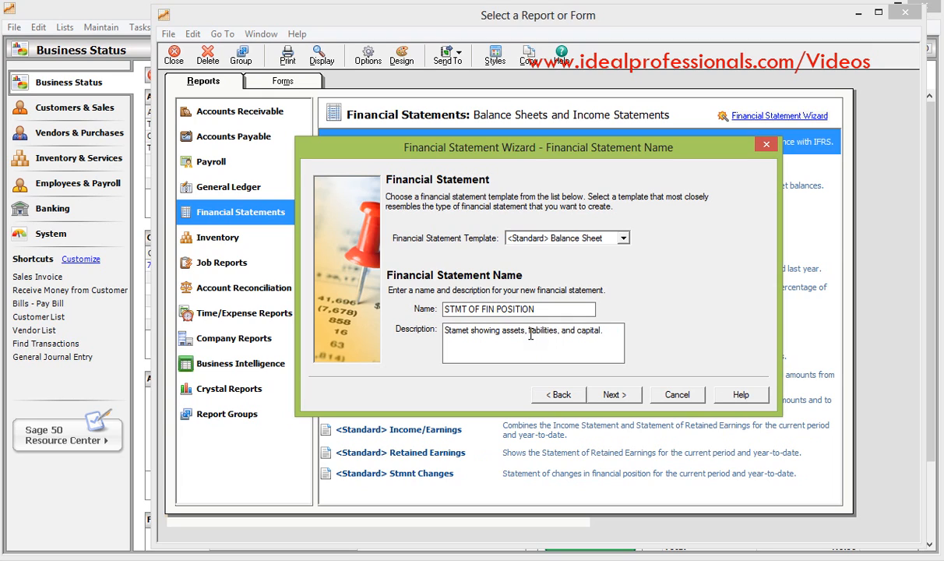
pyautogui.press('BackSpace')
pyautogui.press('BackSpace')
pyautogui.write('t')
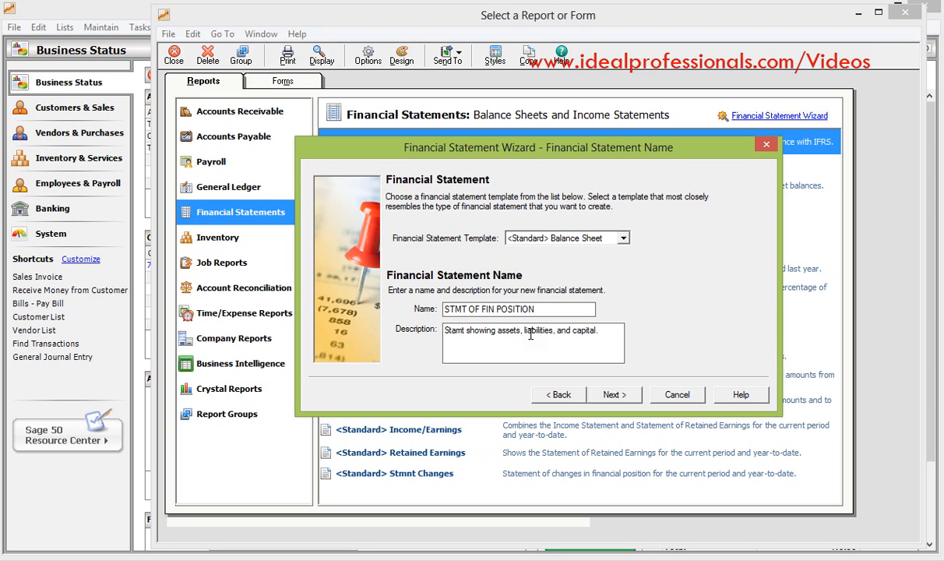
pyautogui.press('BackSpace')
pyautogui.press('BackSpace')
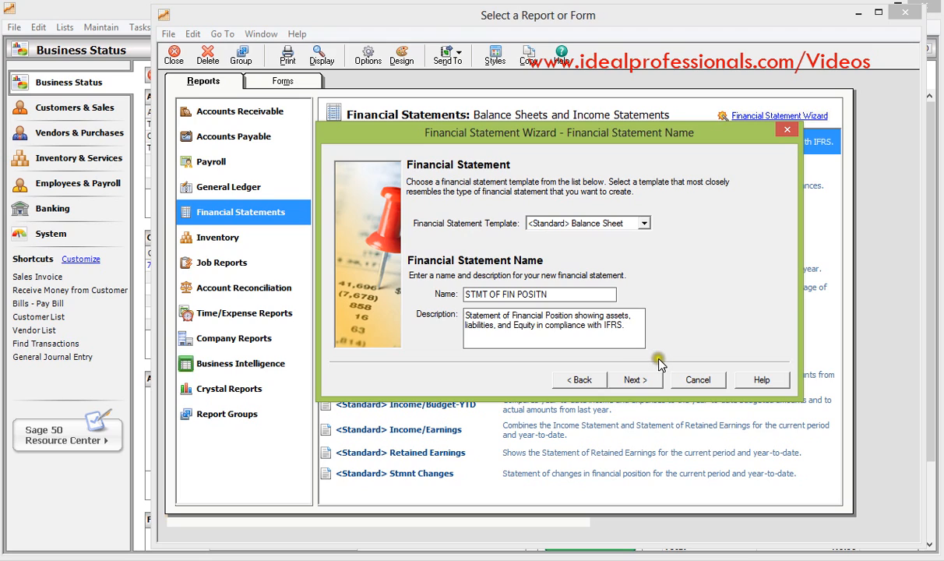
pyautogui.click(635, 384)
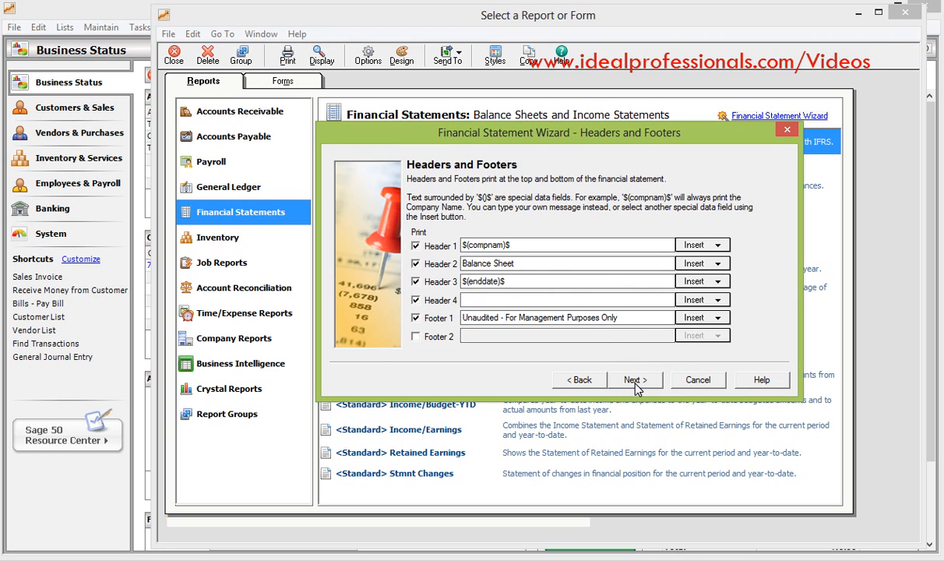
# Step: Replace the Header 2 text with STATEMENT OF FINANCIAL POSITION
pyautogui.click(521, 266)
pyautogui.press('BackSpace')
pyautogui.press('BackSpace')
pyautogui.press('BackSpace')
pyautogui.press('BackSpace')
pyautogui.press('BackSpace')
pyautogui.press('BackSpace')
pyautogui.press('BackSpace')
pyautogui.write('STA')
pyautogui.write('M')
pyautogui.press('BackSpace')
pyautogui.write('TEMENT Of F')
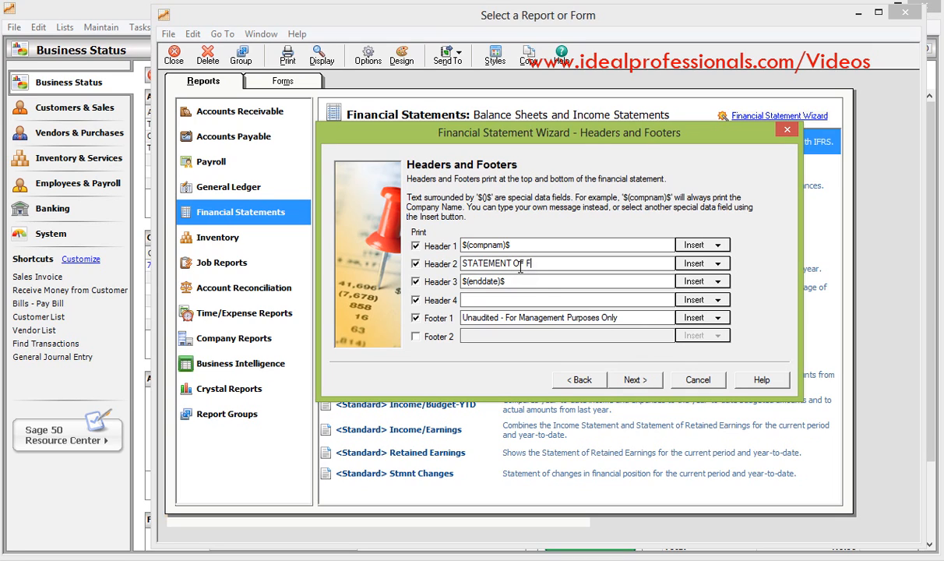
pyautogui.write('INANCIAL POSITION')
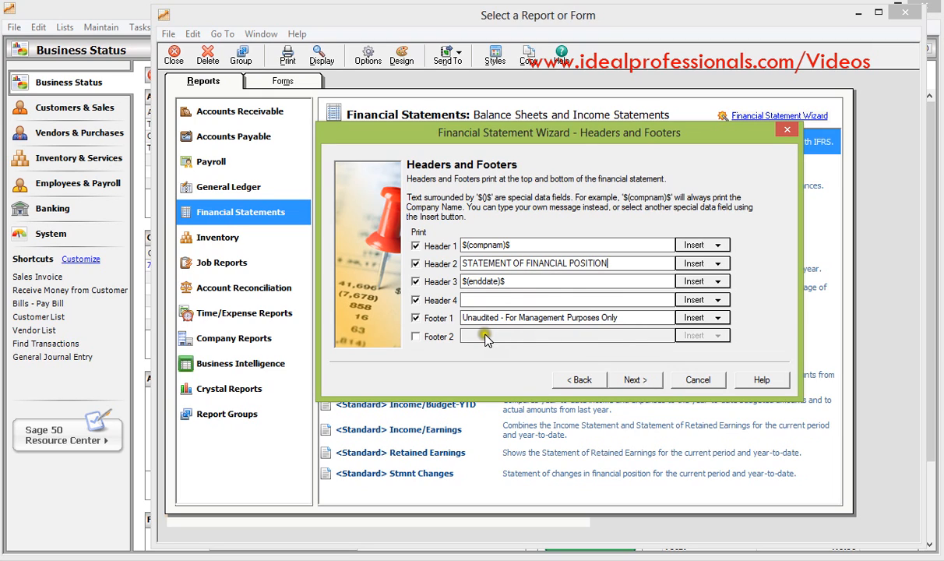
# Step: Insert the Company Address Line 1 data field into Header 4 of the statement
pyautogui.click(636, 317)
pyautogui.click(717, 301)
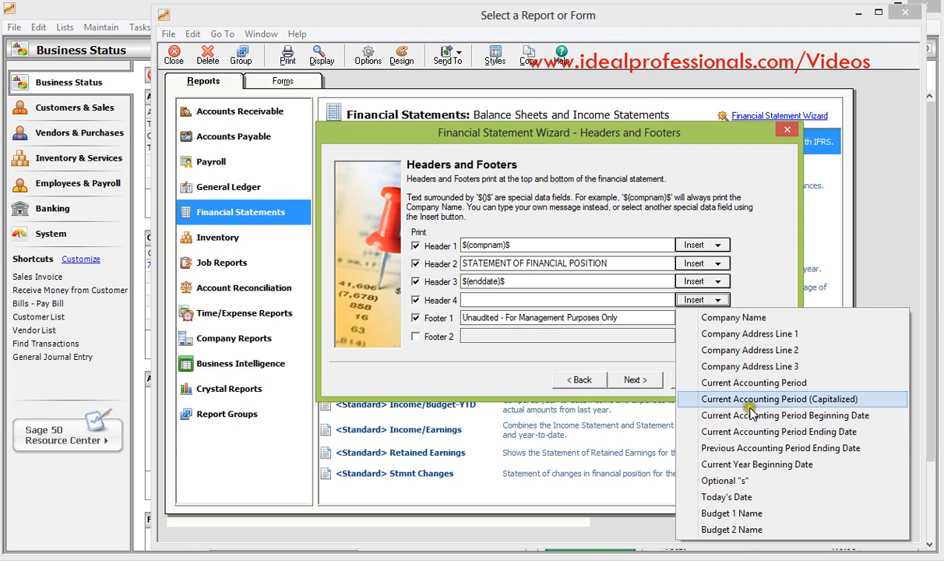
pyautogui.click(734, 340)
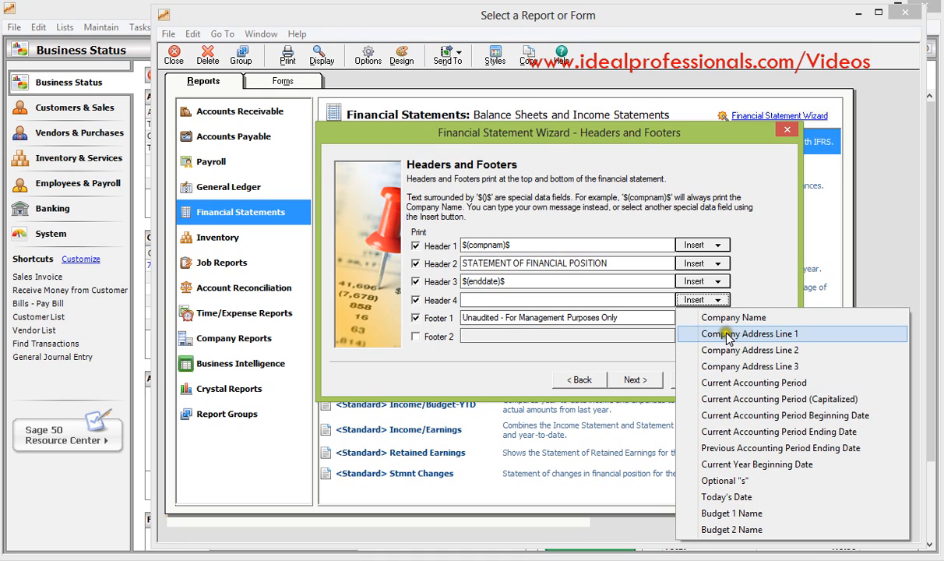
pyautogui.click(729, 335)
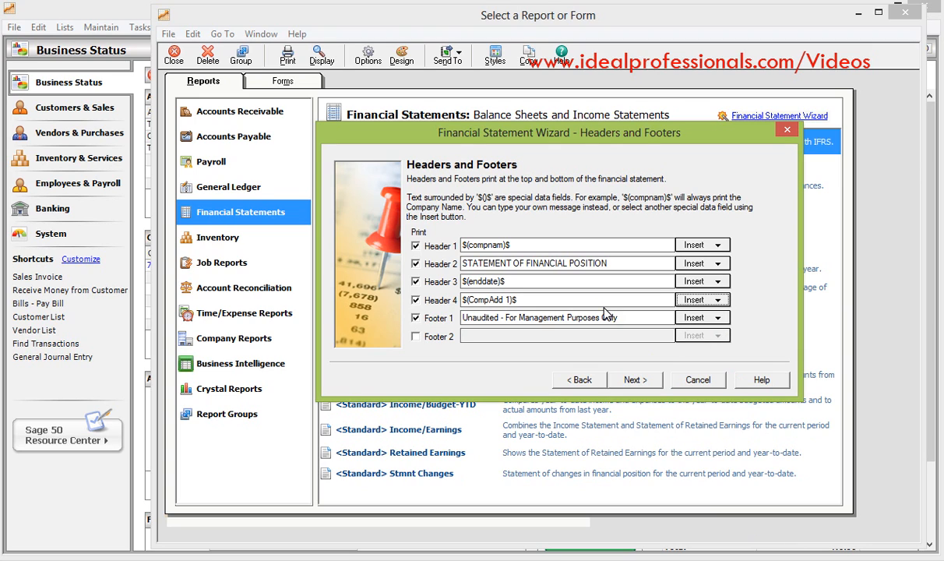
# Step: Keep the current period, account mask, column properties and column options as they are, and proceed to the font settings
pyautogui.click(632, 379)
pyautogui.click(633, 380)
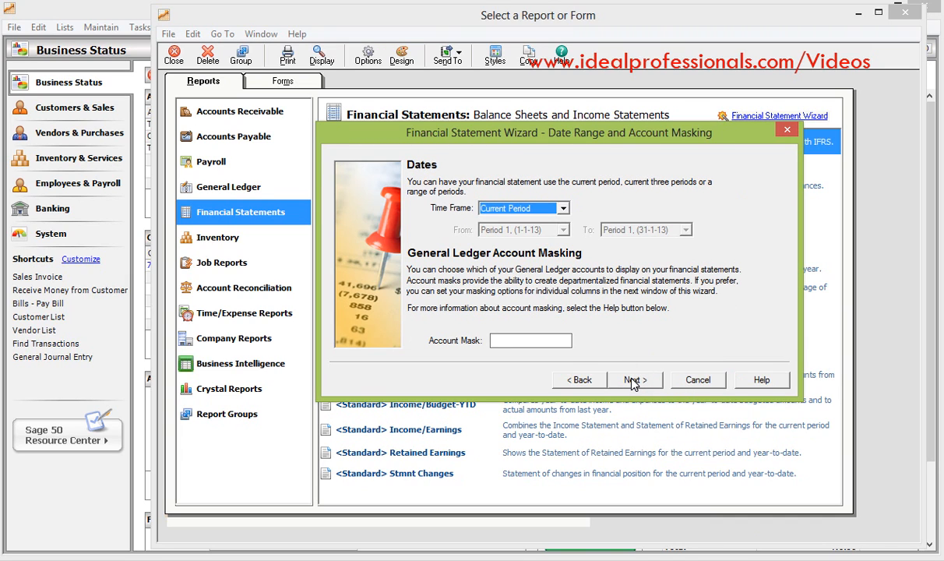
pyautogui.click(633, 381)
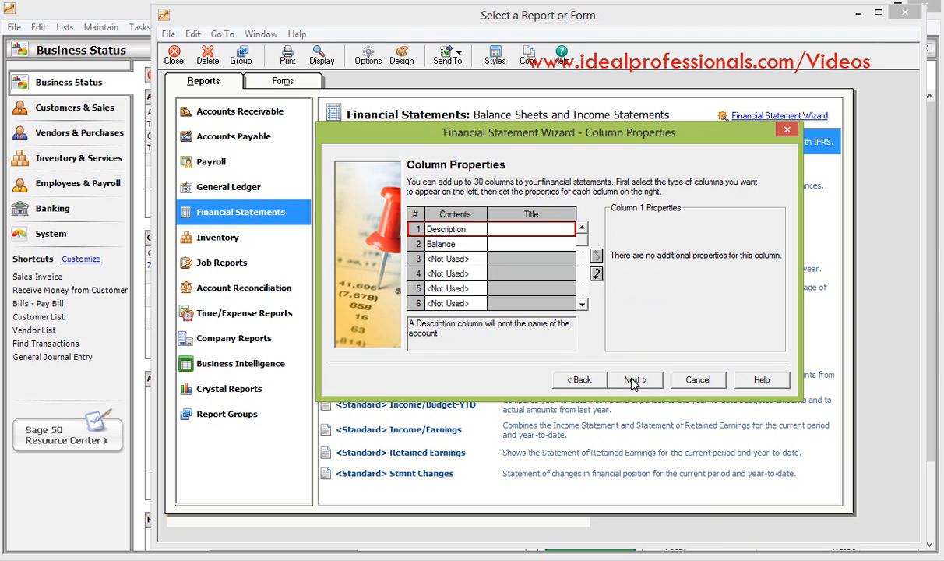
pyautogui.click(635, 381)
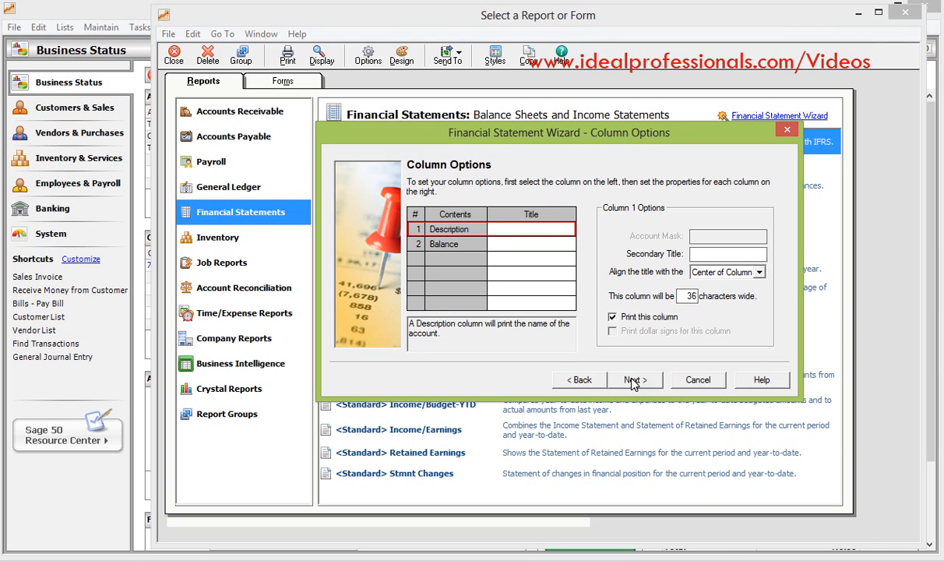
pyautogui.click(635, 382)
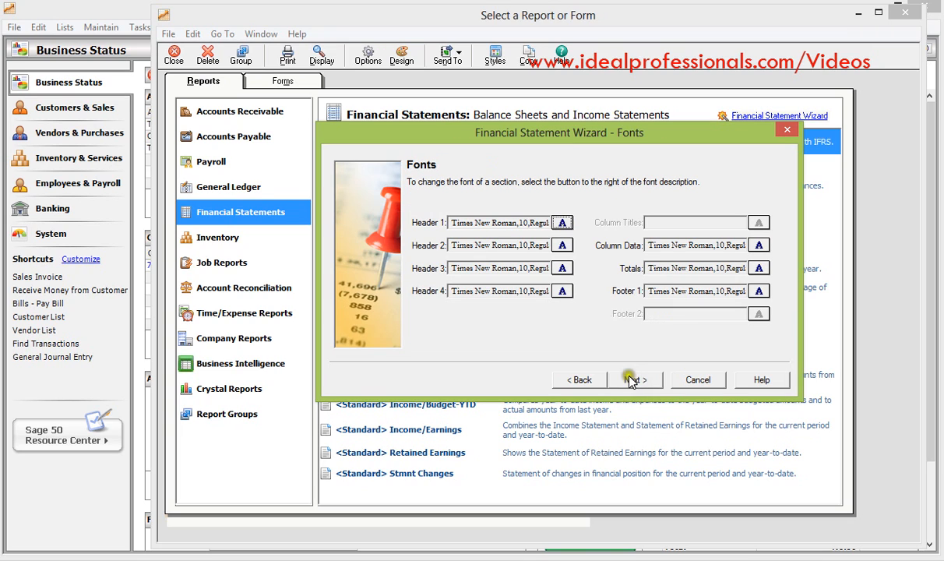
# Step: Set the Header 1 font to Tw Cen MT, Regular, size 12
pyautogui.click(561, 223)
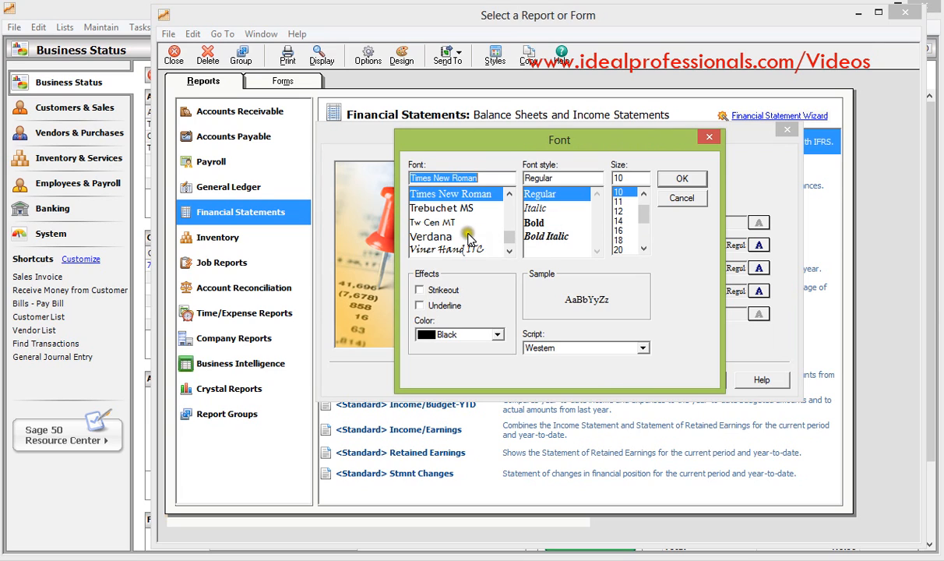
pyautogui.click(427, 223)
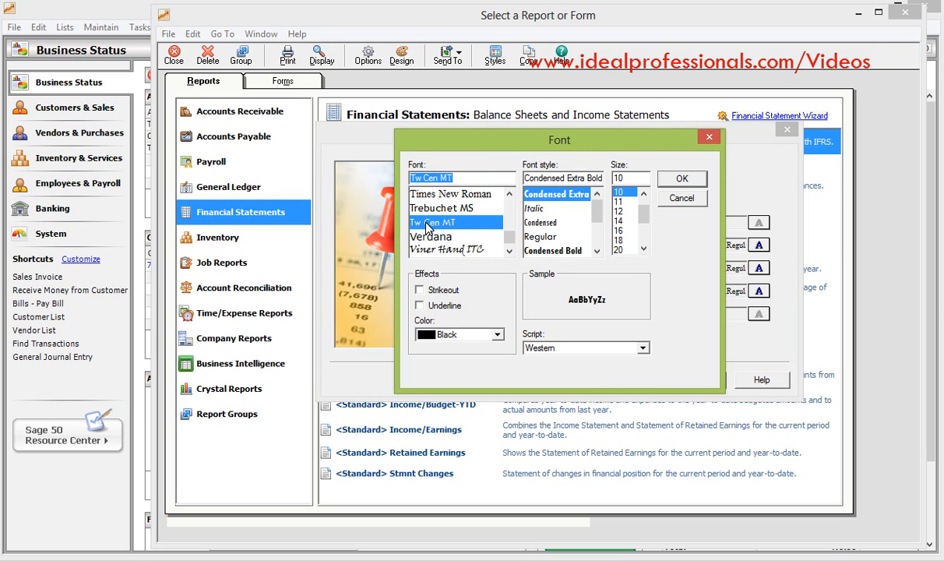
pyautogui.click(541, 237)
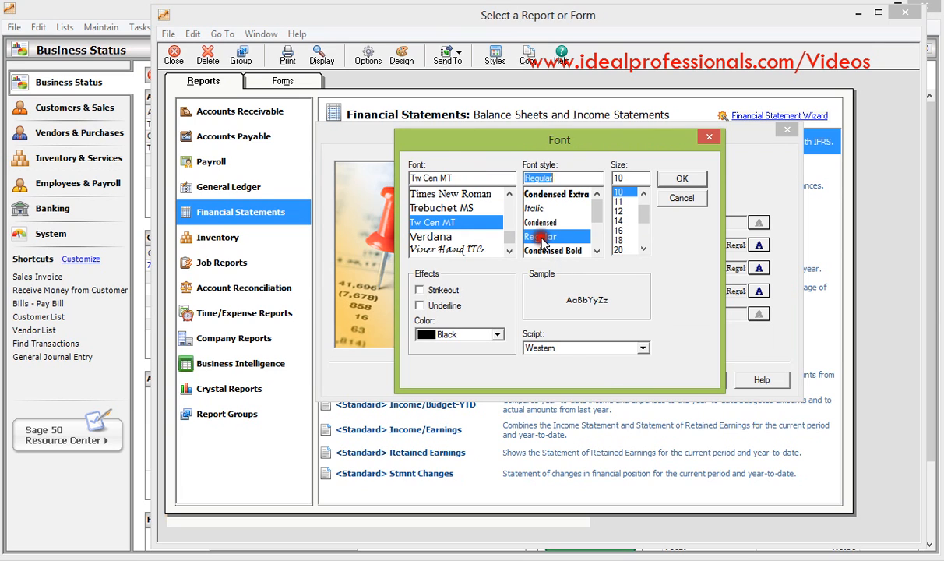
pyautogui.click(619, 212)
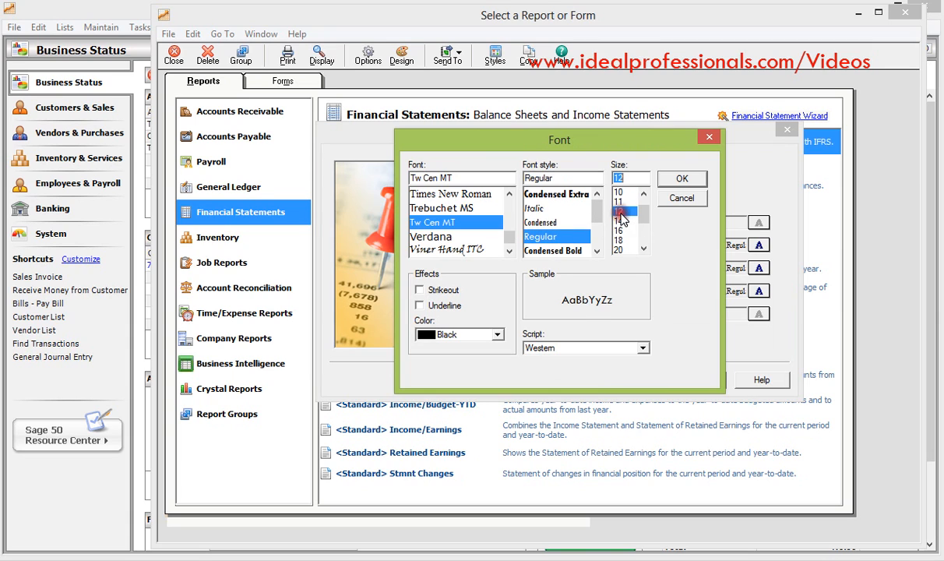
pyautogui.click(679, 178)
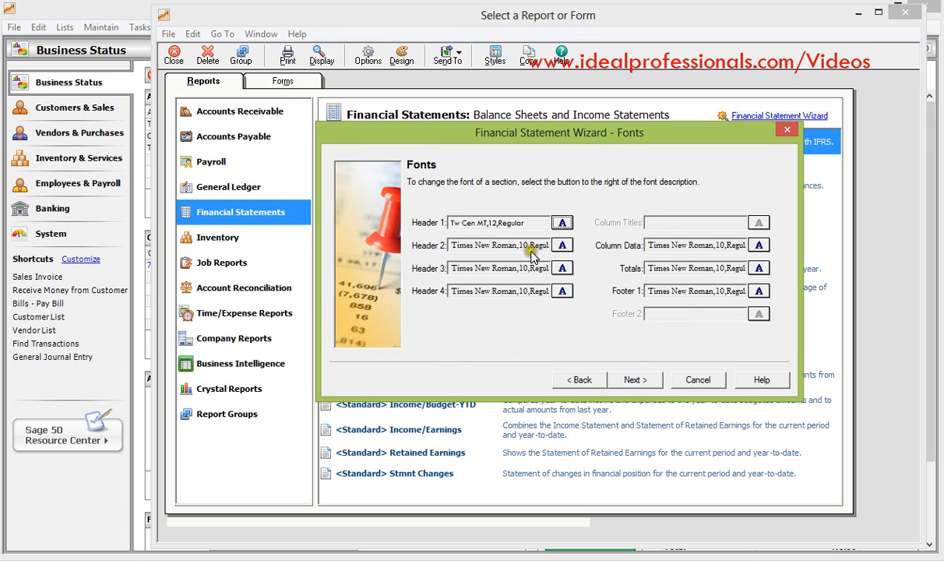
# Step: Set the Header 2 font to Tw Cen MT, Regular, size 12
pyautogui.click(562, 245)
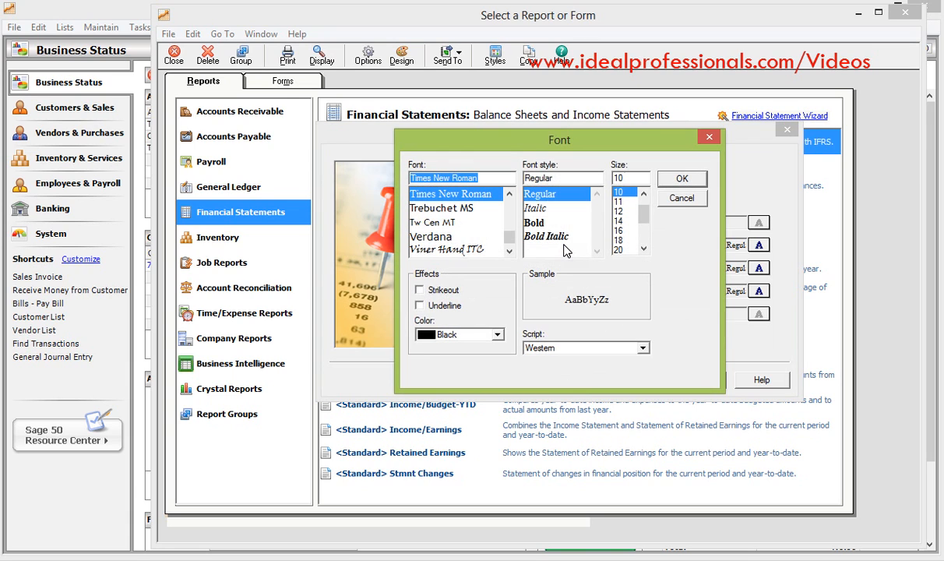
pyautogui.click(445, 223)
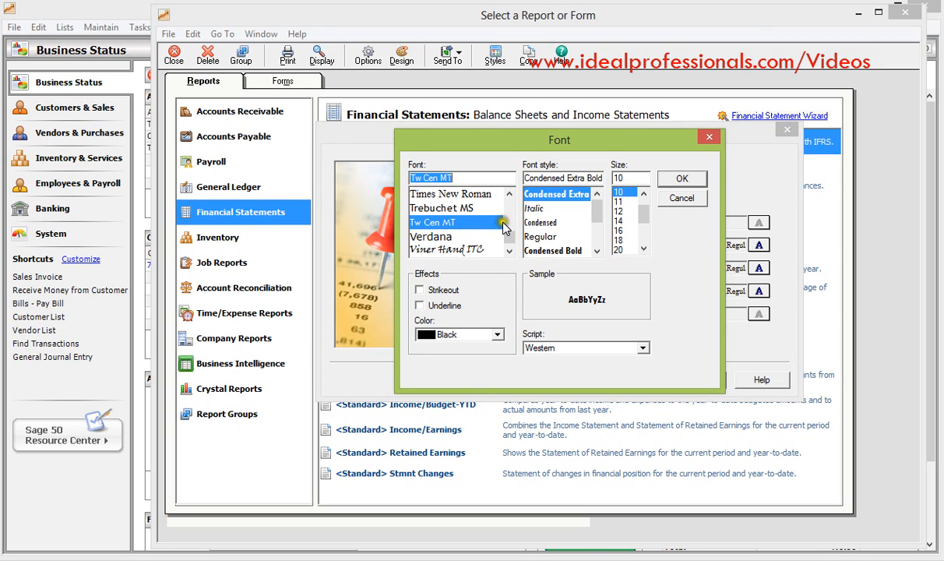
pyautogui.click(536, 237)
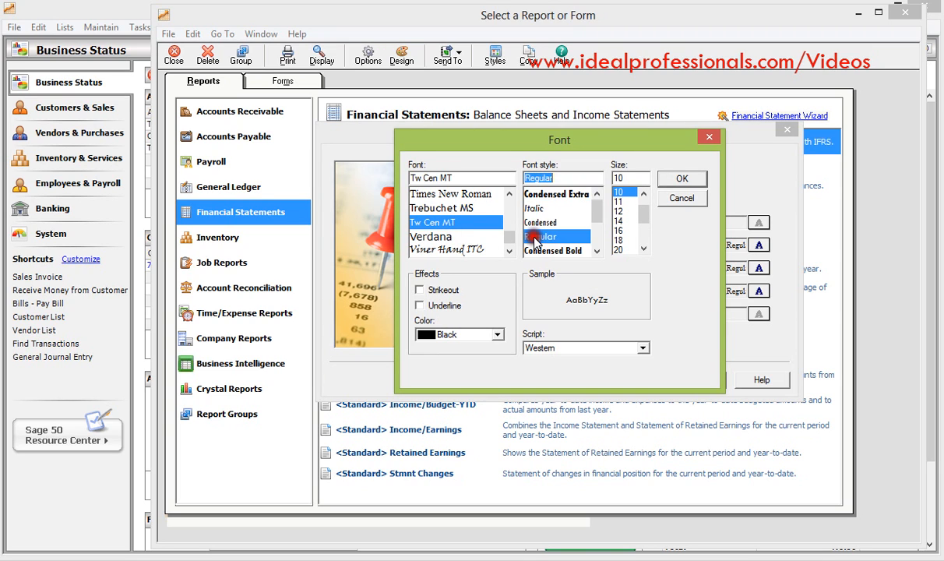
pyautogui.click(618, 211)
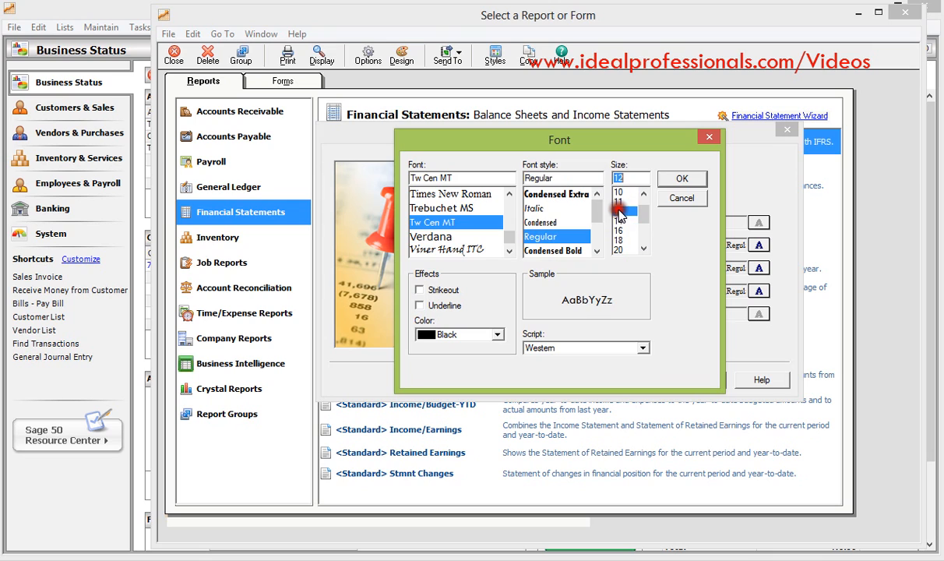
pyautogui.click(696, 185)
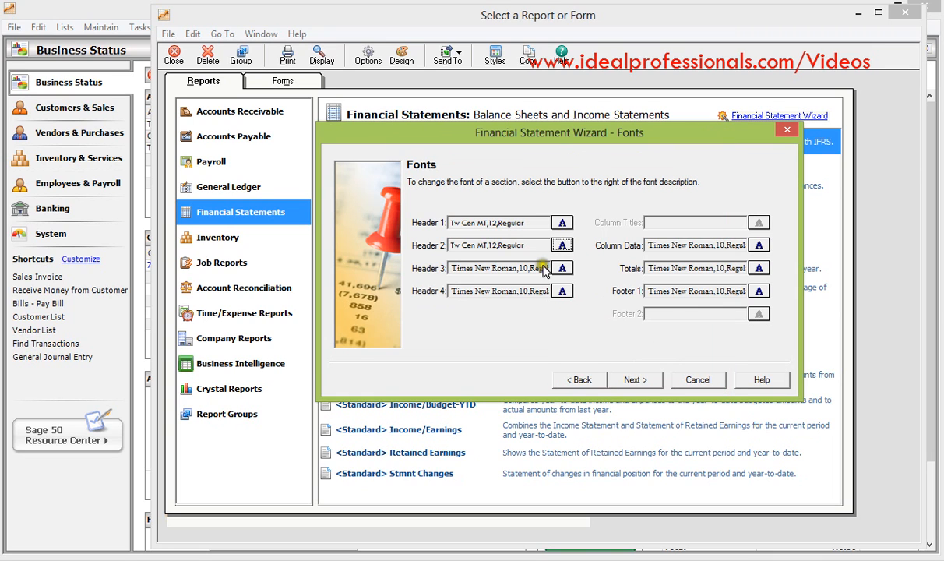
# Step: Finish the wizard with the default formatting and display the new statement for the current period with Show Zero Amounts enabled
pyautogui.click(632, 382)
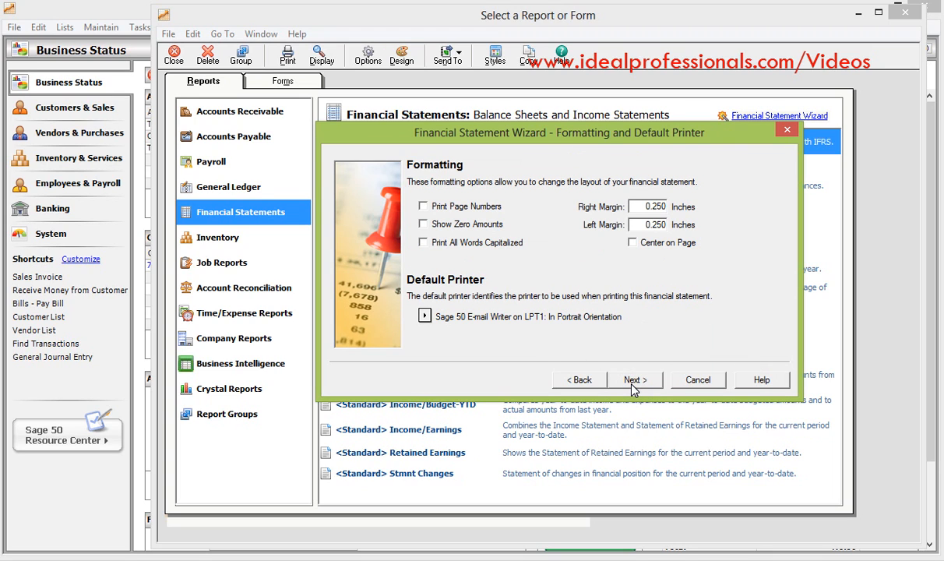
pyautogui.click(633, 382)
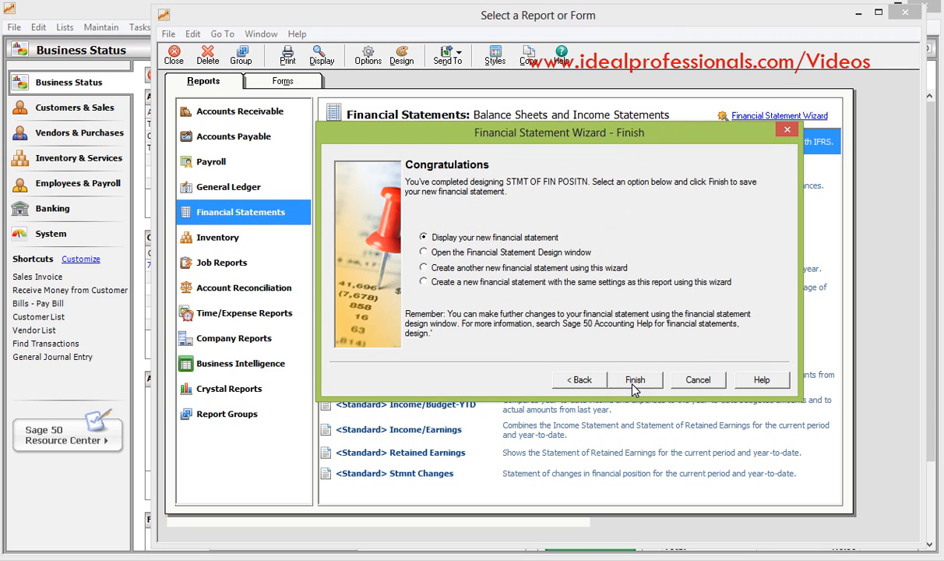
pyautogui.click(635, 382)
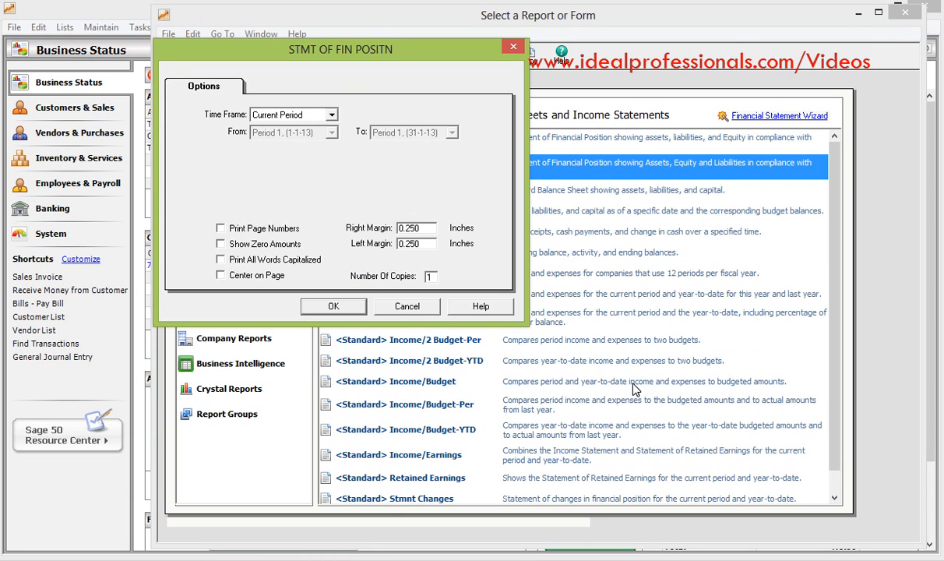
pyautogui.click(222, 243)
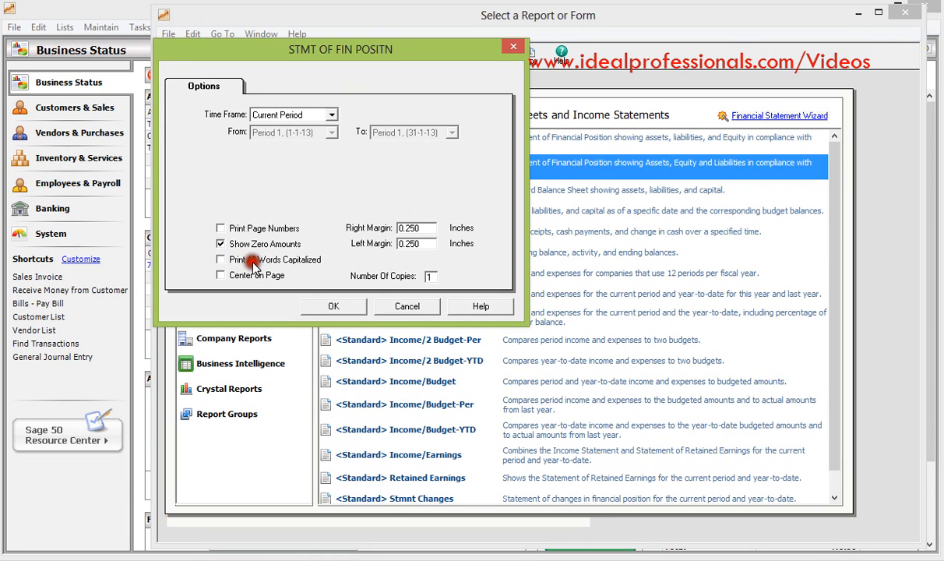
pyautogui.click(323, 308)
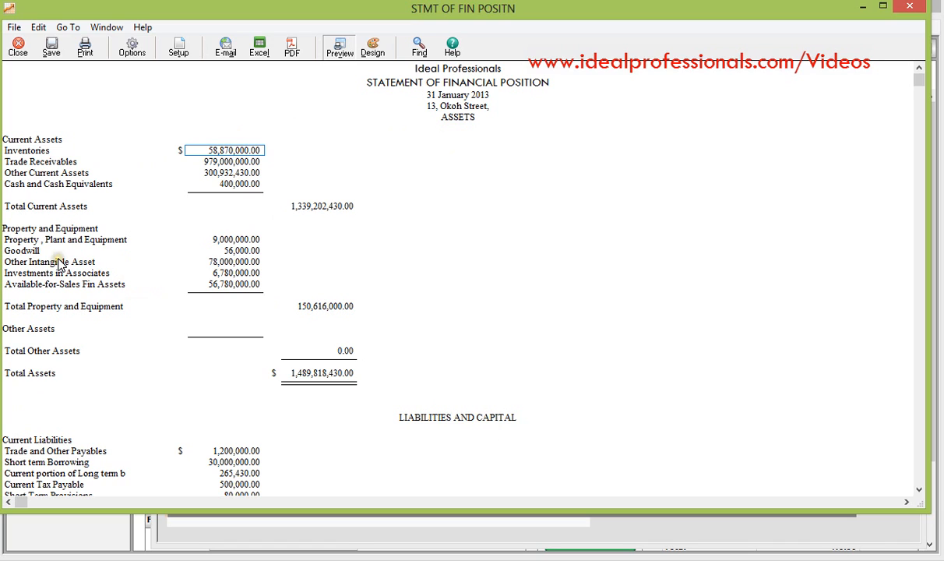
# Step: Review the previewed statement from the assets down to the liabilities and capital, and switch it to design view
pyautogui.click(51, 111)
pyautogui.click(920, 489)
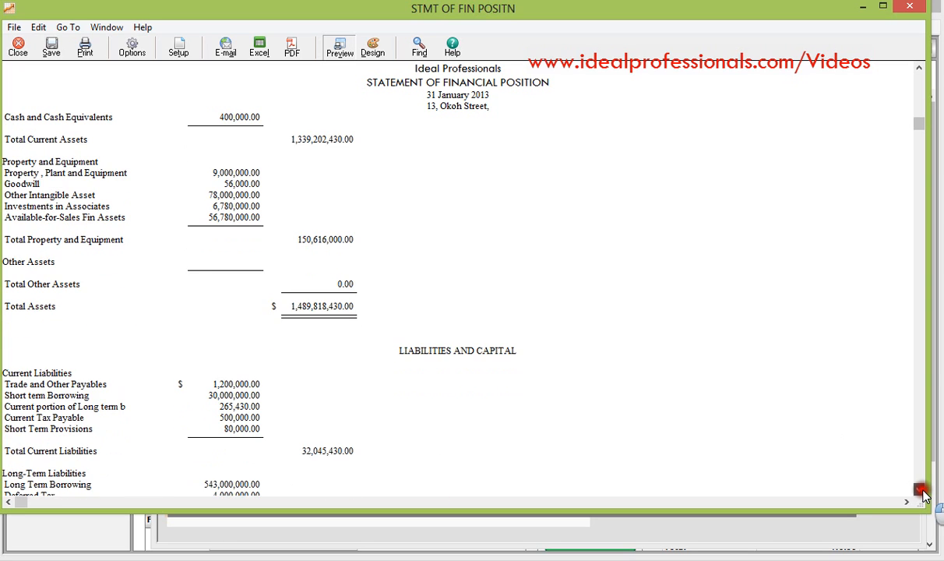
pyautogui.click(919, 489)
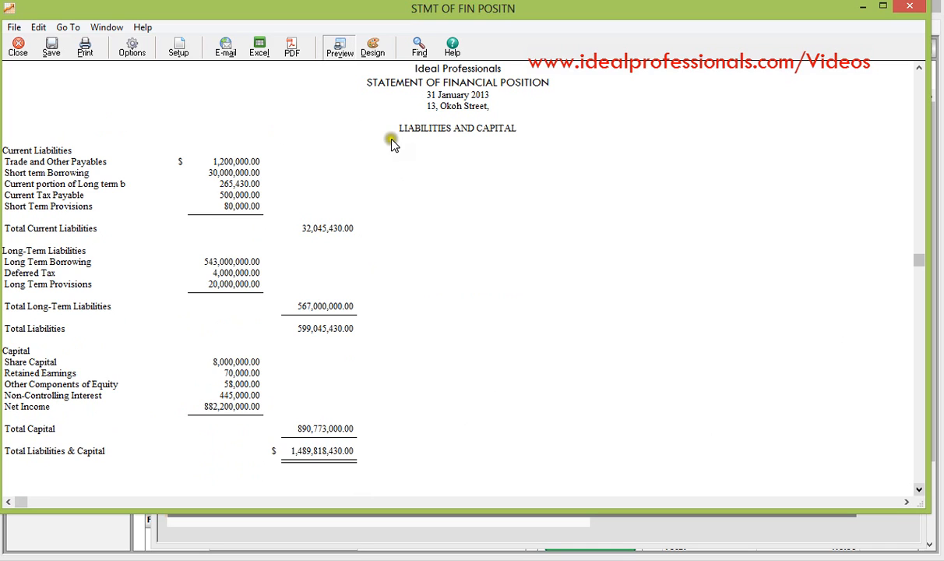
pyautogui.click(373, 50)
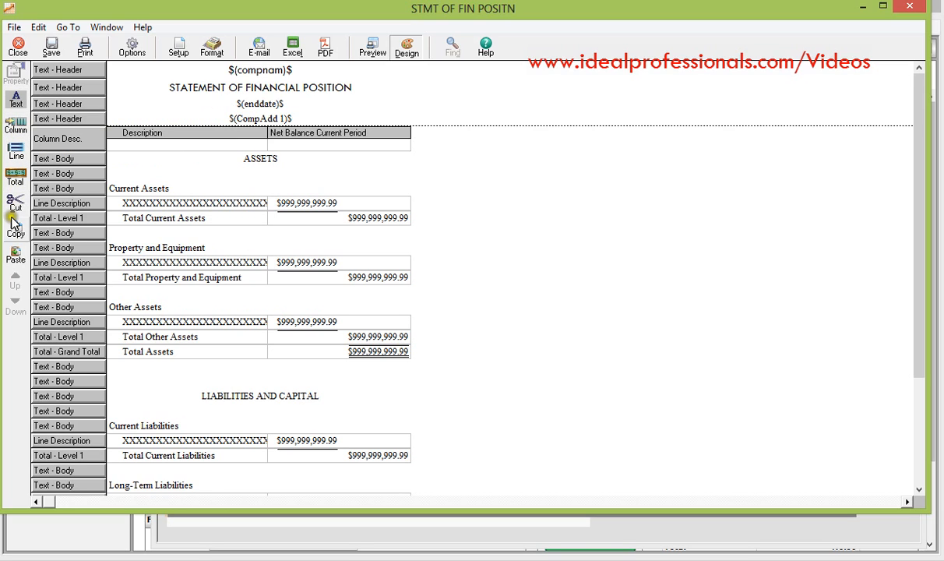
# Step: Move the ASSETS text row down past the Current Assets line description and return it to the first body row
pyautogui.click(82, 159)
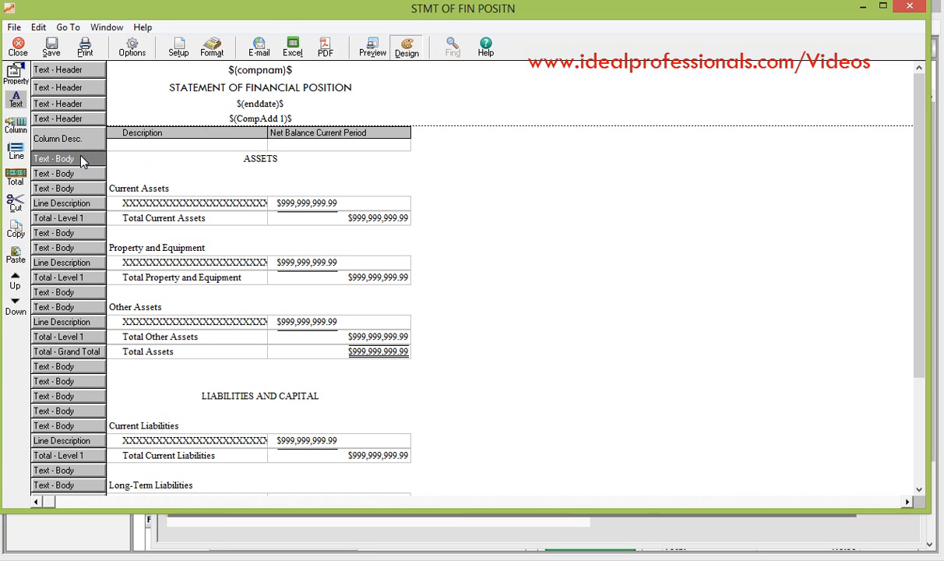
pyautogui.click(16, 310)
pyautogui.click(15, 310)
pyautogui.click(16, 310)
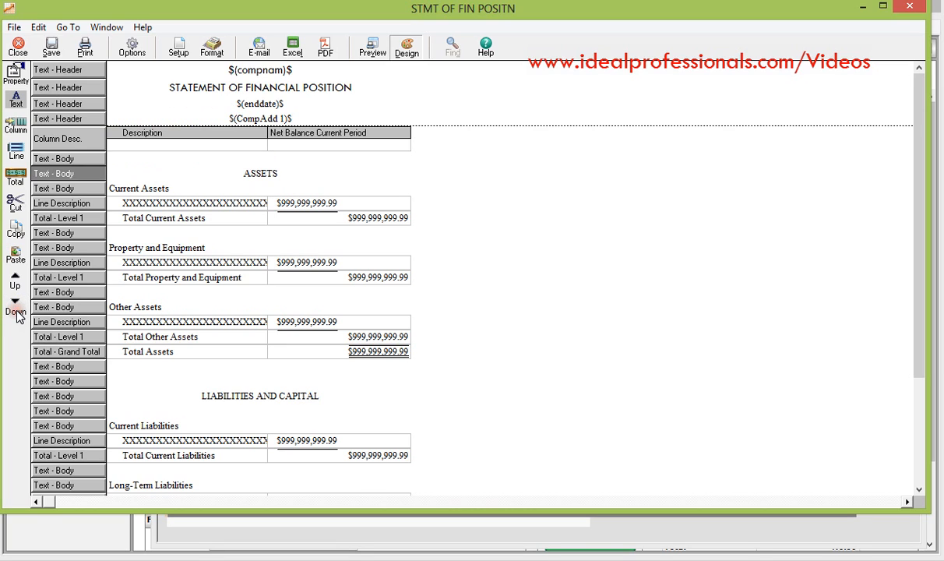
pyautogui.click(15, 310)
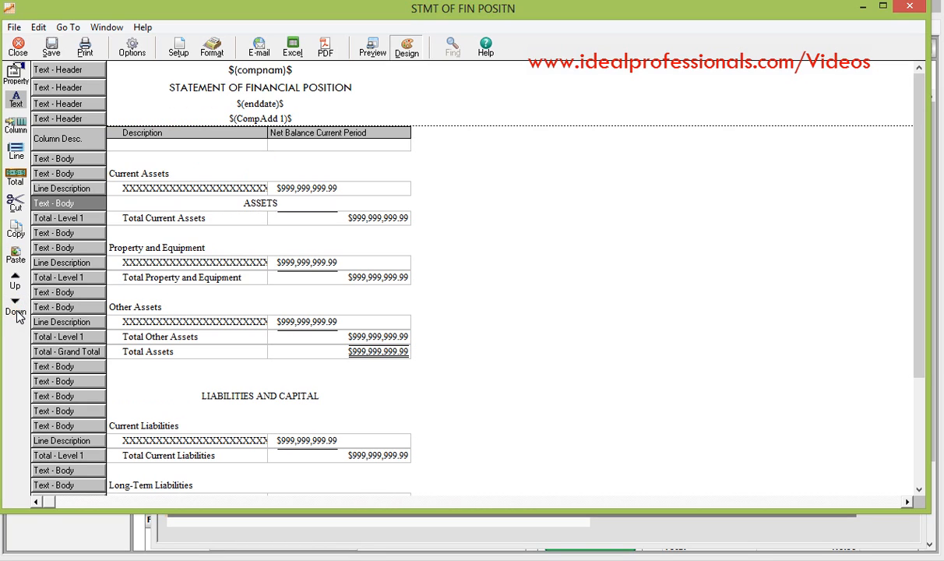
pyautogui.click(16, 281)
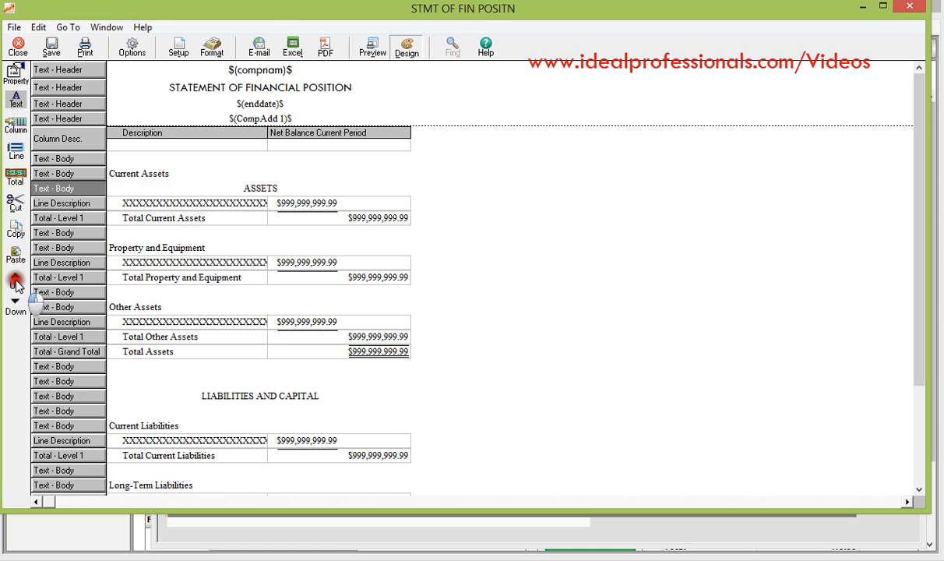
pyautogui.click(16, 282)
pyautogui.click(16, 283)
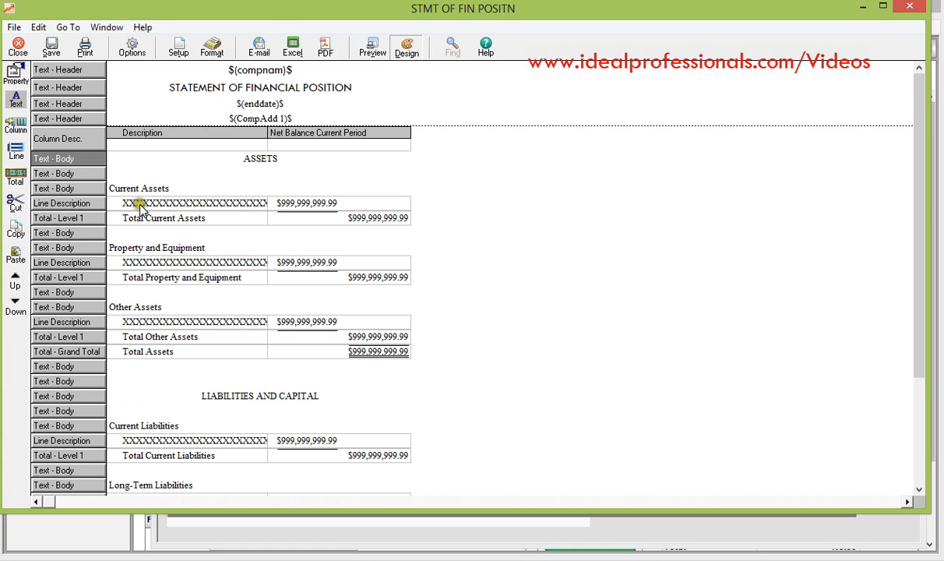
# Step: Open the ASSETS heading's text properties and align the heading to Left of Column
pyautogui.doubleClick(79, 162)
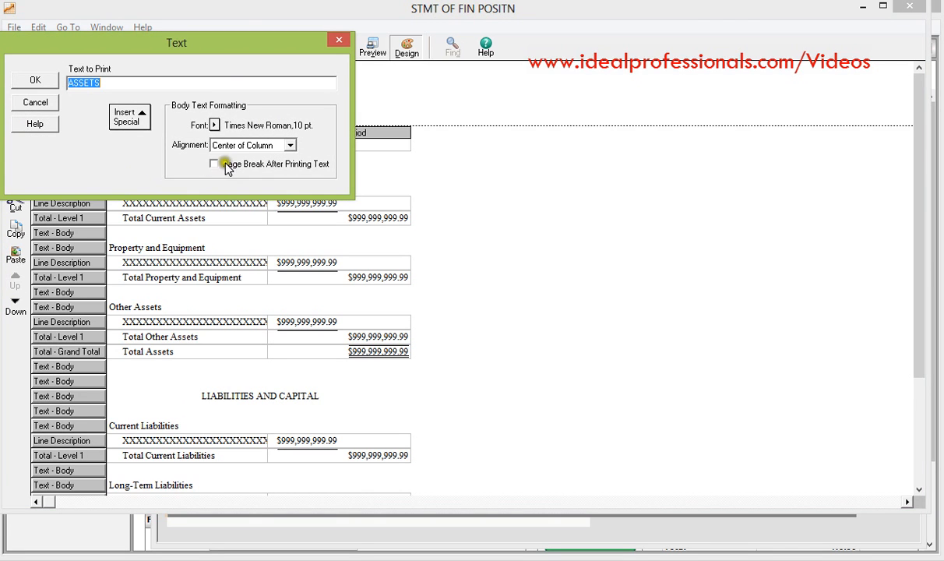
pyautogui.click(110, 86)
pyautogui.click(293, 150)
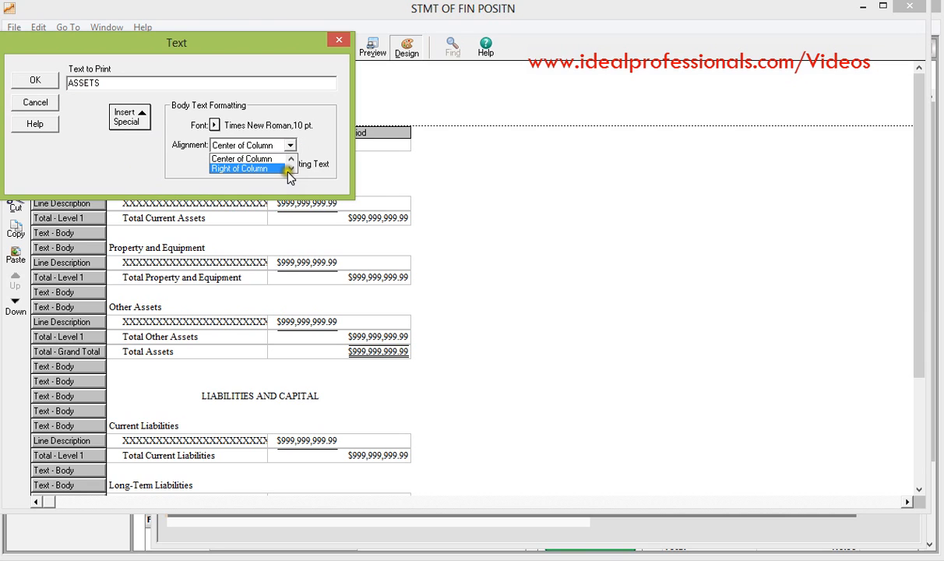
pyautogui.click(291, 166)
pyautogui.click(292, 160)
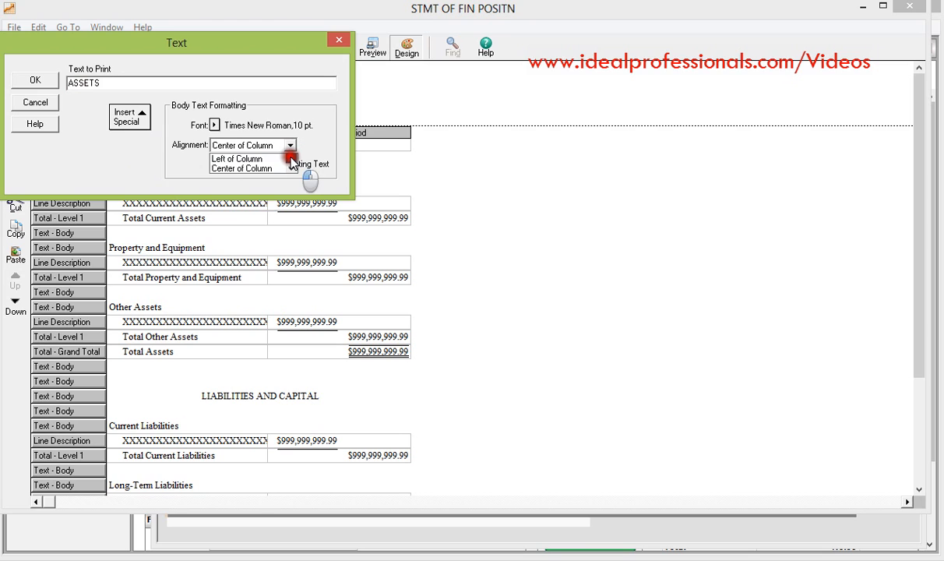
pyautogui.click(264, 159)
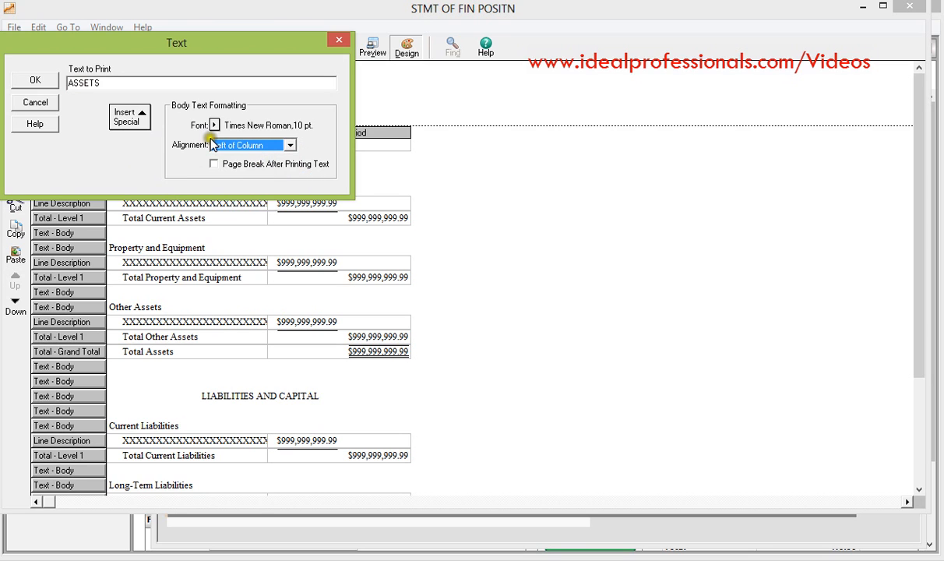
# Step: Set the ASSETS heading's font to Tw Cen MT, Regular, size 12, and apply the text changes
pyautogui.click(214, 126)
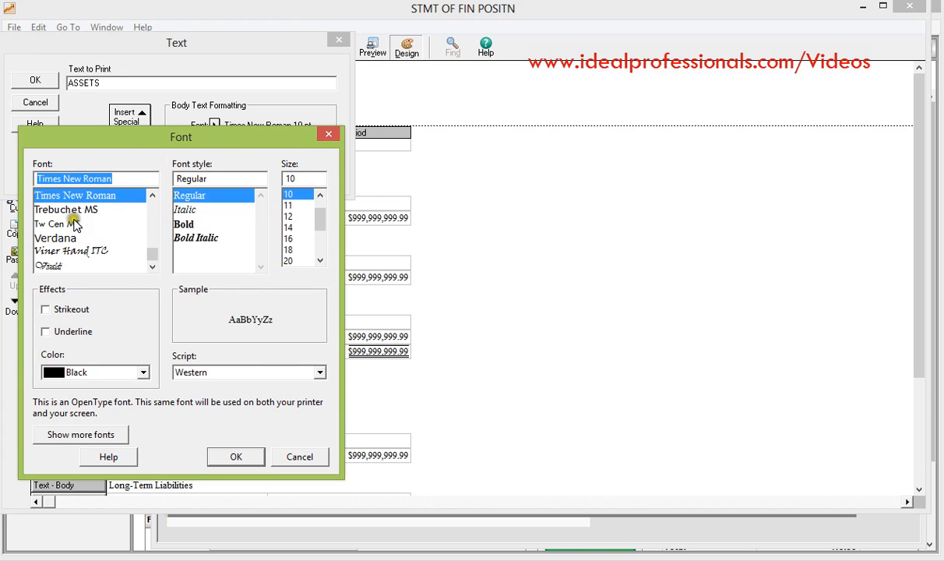
pyautogui.click(67, 224)
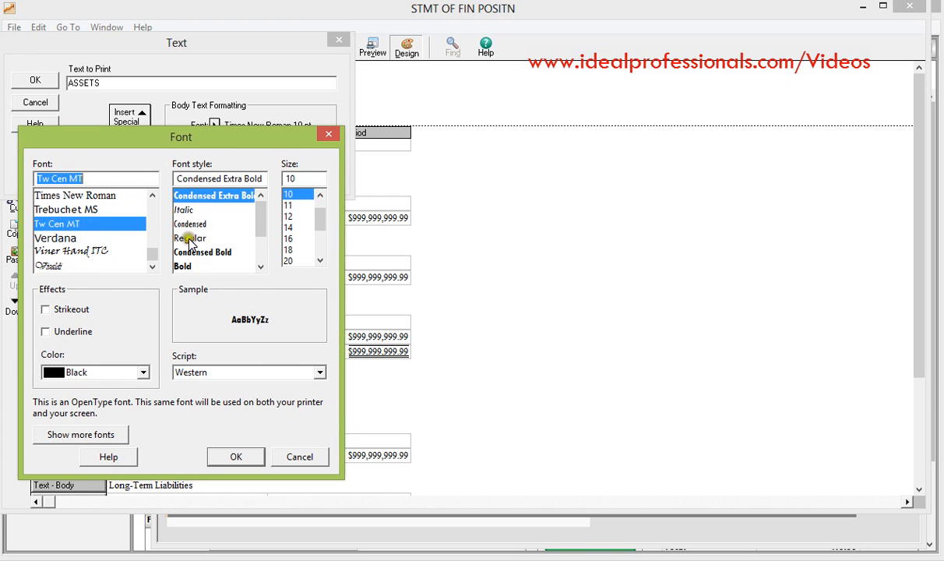
pyautogui.click(189, 237)
pyautogui.click(288, 217)
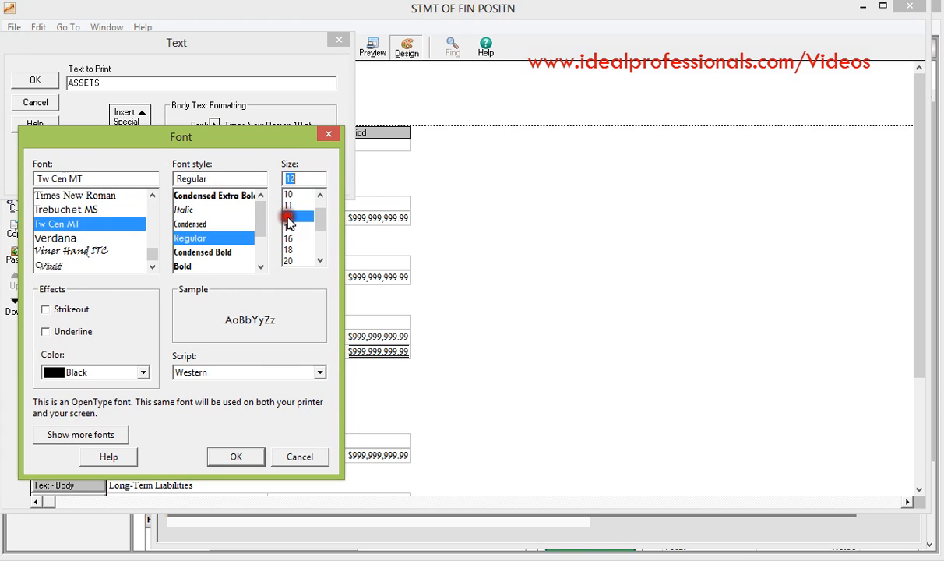
pyautogui.click(236, 458)
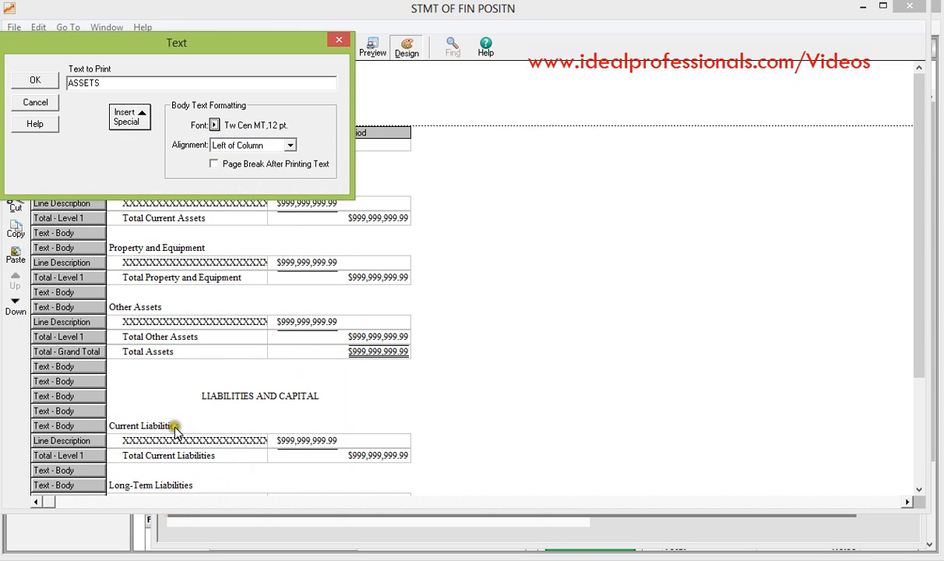
pyautogui.click(39, 80)
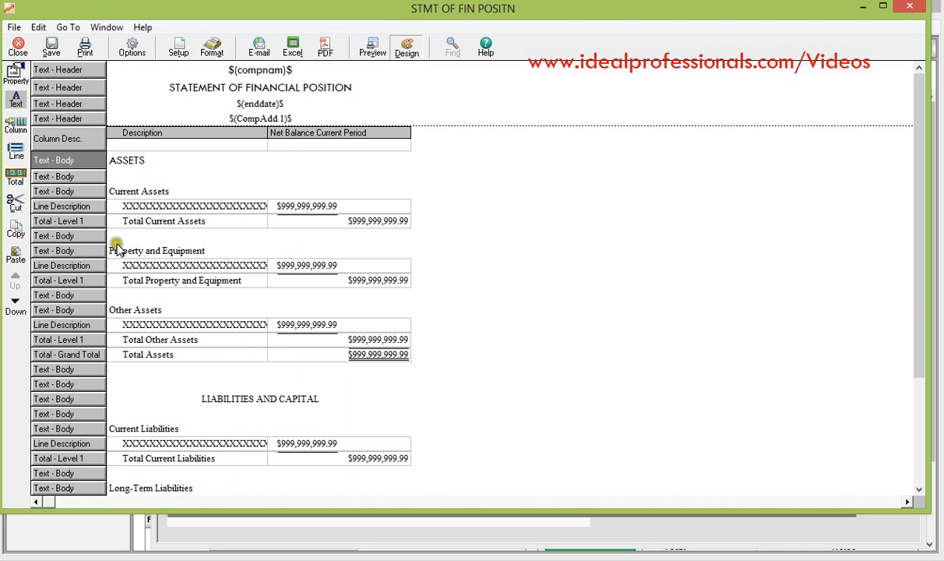
# Step: Move the Property and Equipment heading row up to directly below the ASSETS heading
pyautogui.click(78, 252)
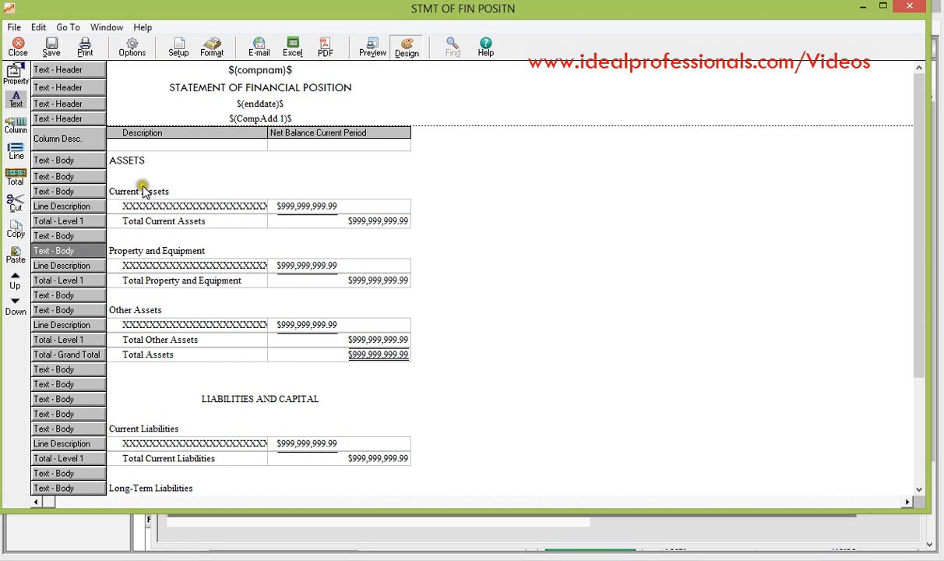
pyautogui.click(14, 284)
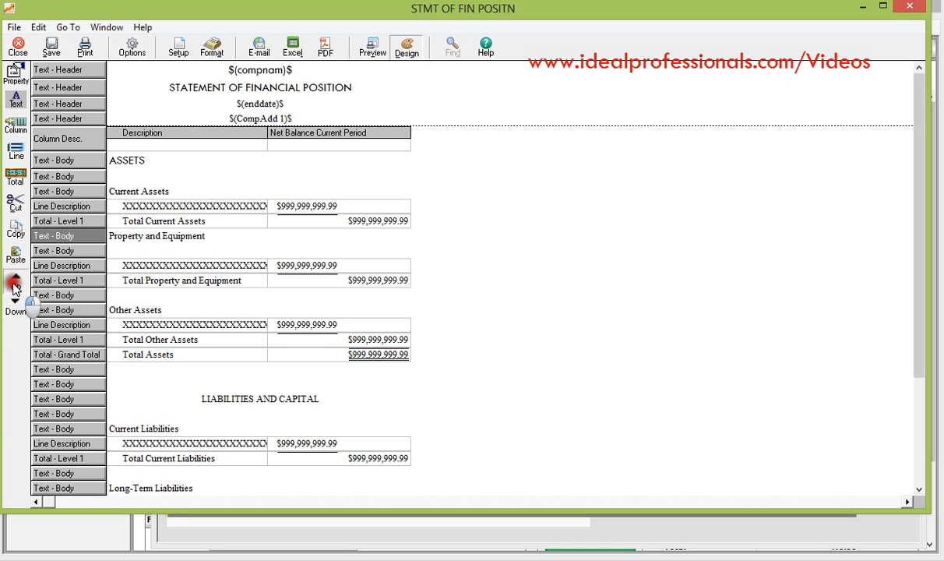
pyautogui.click(14, 283)
pyautogui.click(14, 283)
pyautogui.click(14, 284)
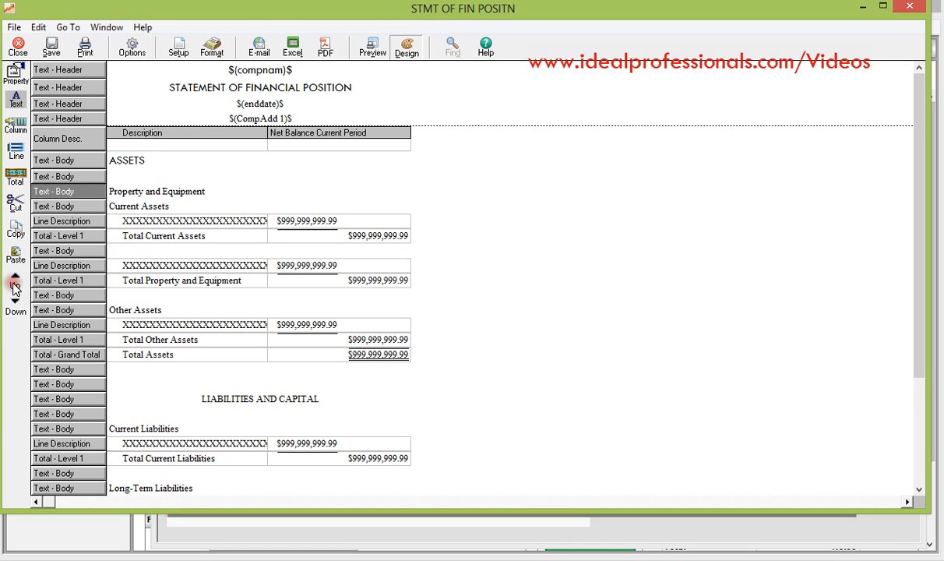
pyautogui.click(14, 284)
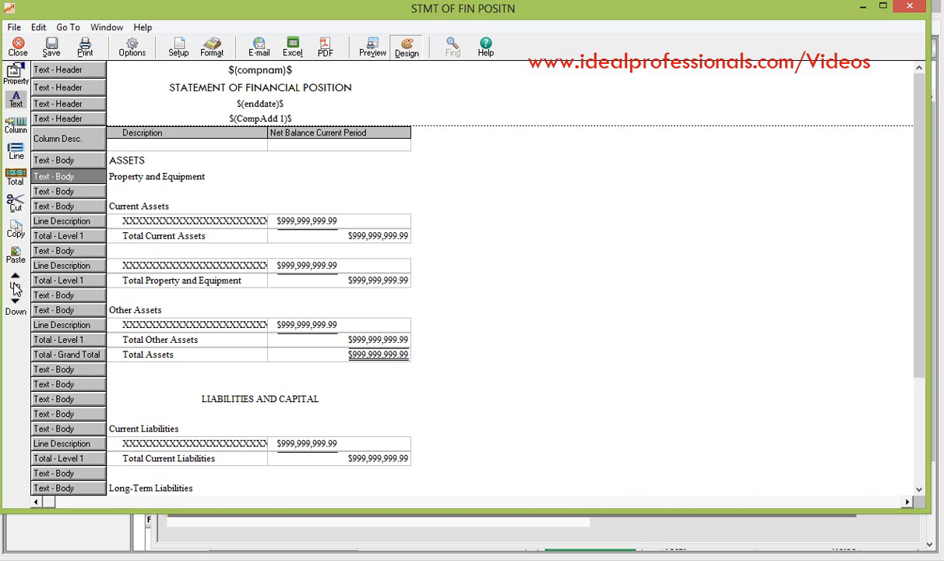
# Step: Move the Property and Equipment line description row up to directly below its heading
pyautogui.click(93, 266)
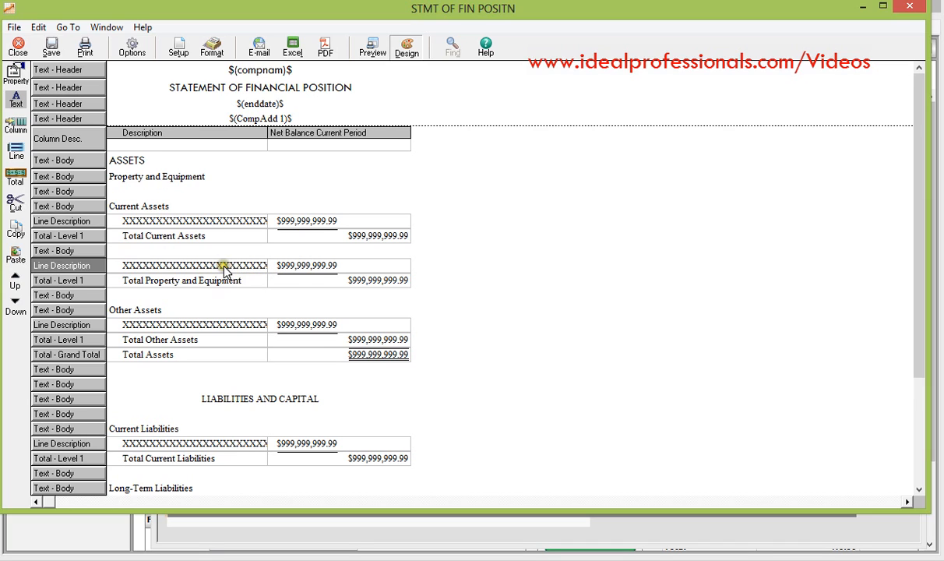
pyautogui.click(16, 282)
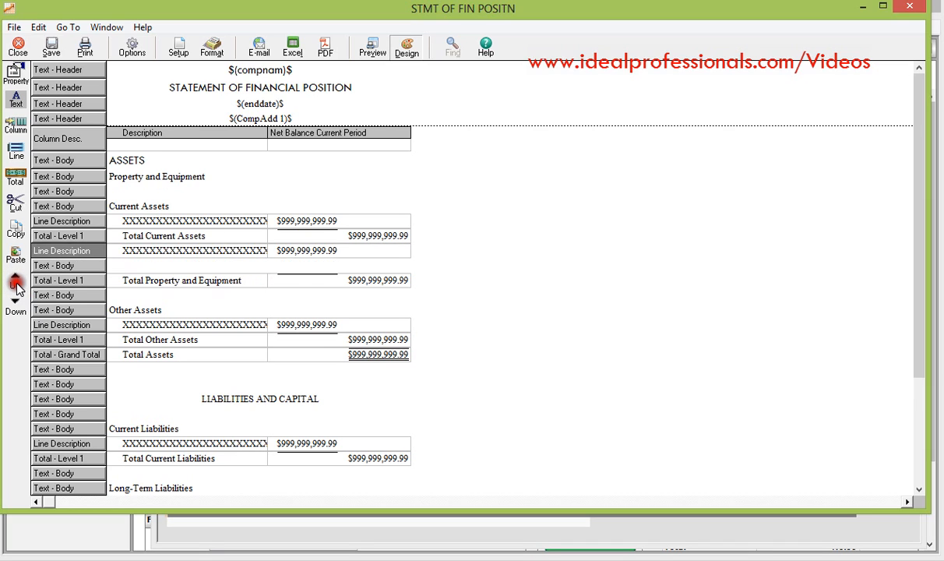
pyautogui.click(15, 282)
pyautogui.click(16, 282)
pyautogui.click(16, 282)
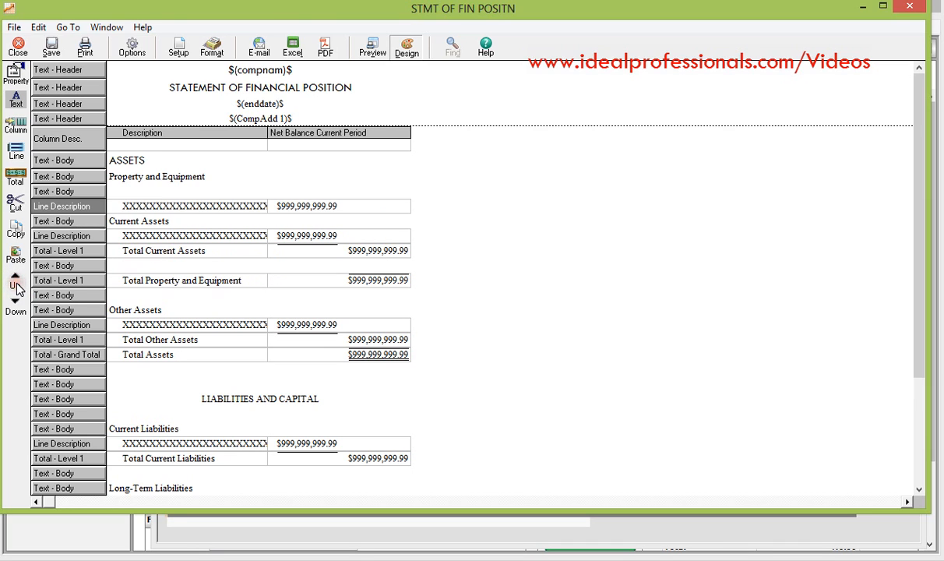
pyautogui.click(16, 282)
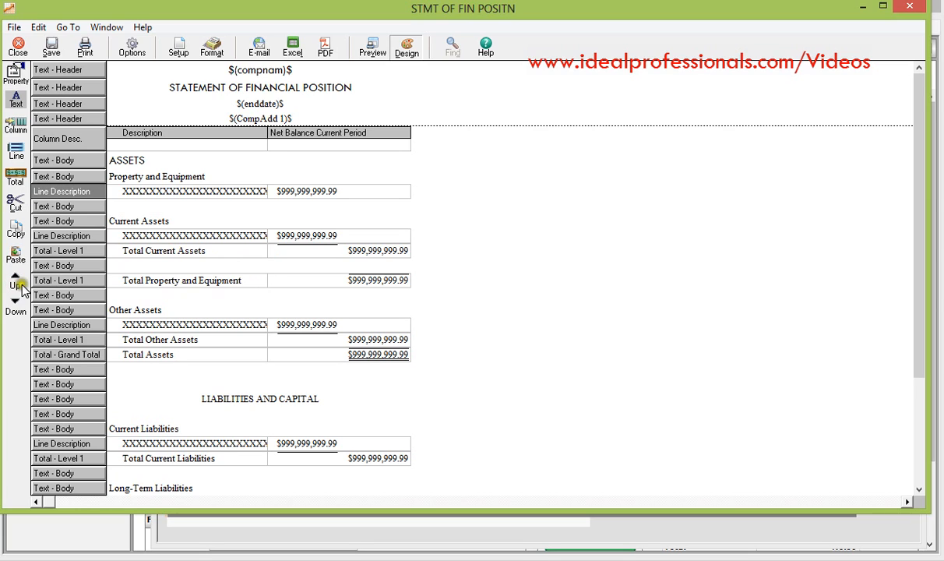
# Step: Move the Total Property and Equipment row up above Current Assets, leaving one blank text row between it and its line description
pyautogui.click(99, 280)
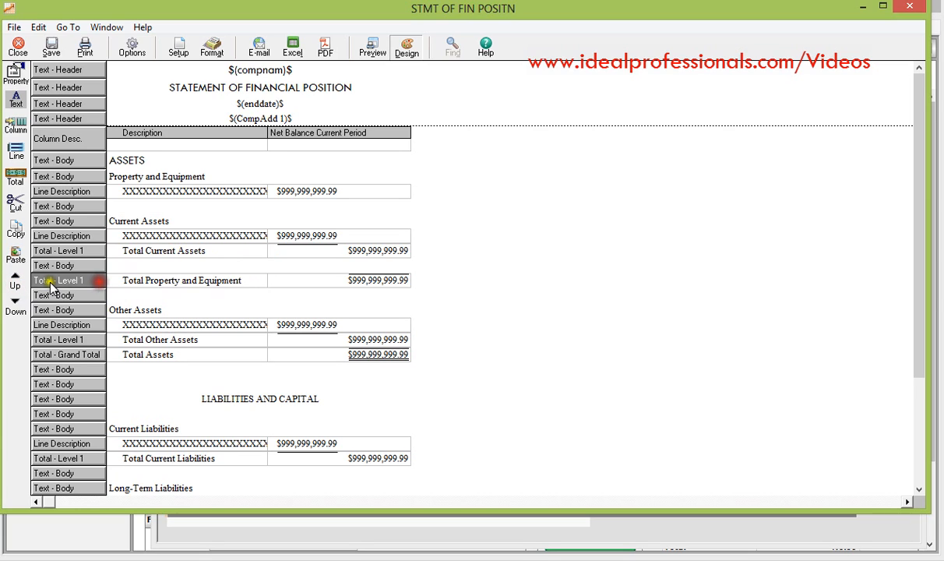
pyautogui.click(20, 282)
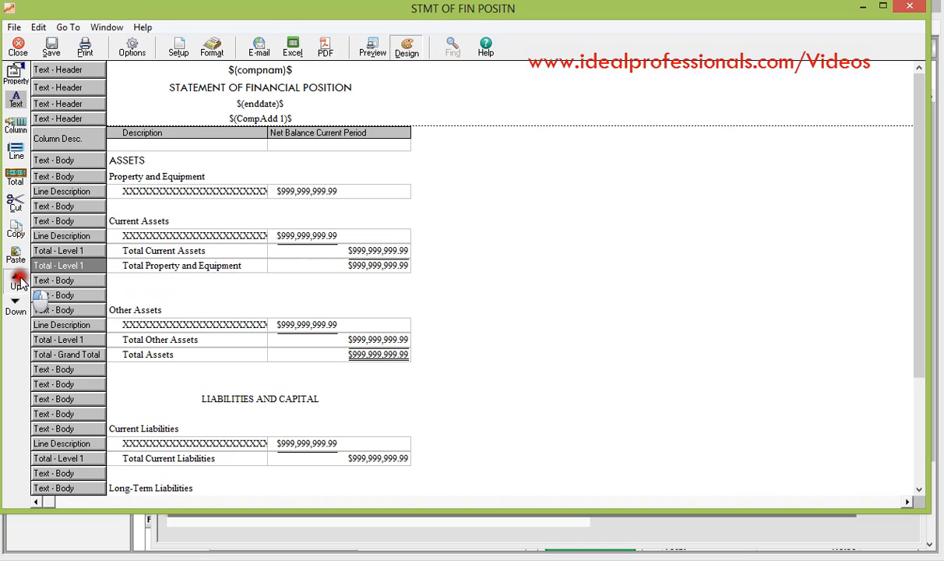
pyautogui.click(19, 283)
pyautogui.click(19, 282)
pyautogui.click(19, 282)
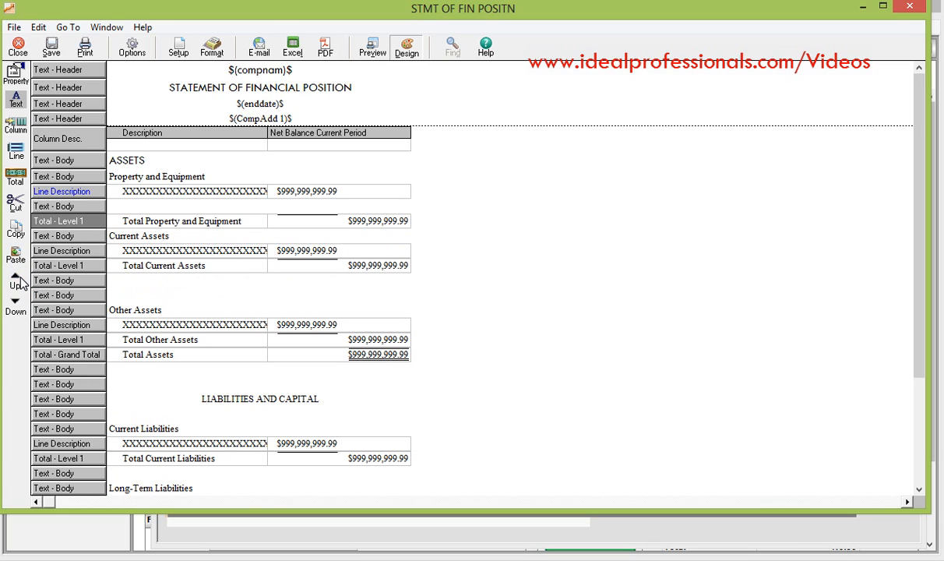
pyautogui.click(19, 282)
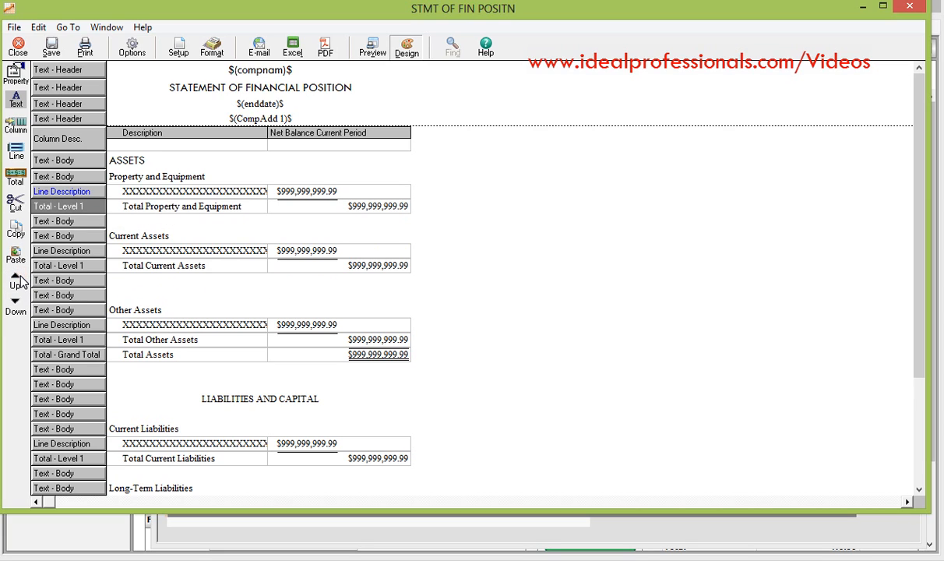
pyautogui.click(17, 305)
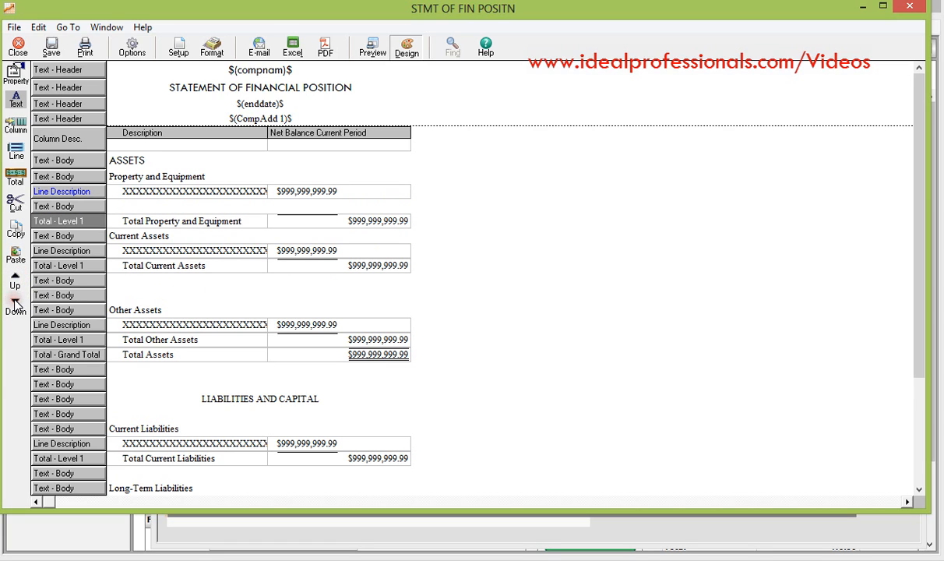
# Step: Cut the Other Assets heading, its line description and the Total Other Assets row from the statement
pyautogui.click(140, 312)
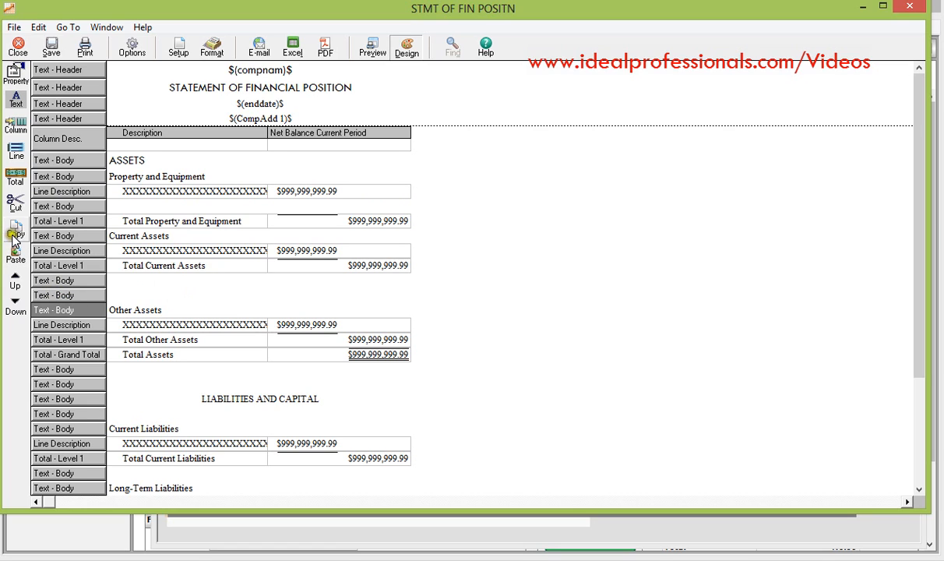
pyautogui.click(15, 208)
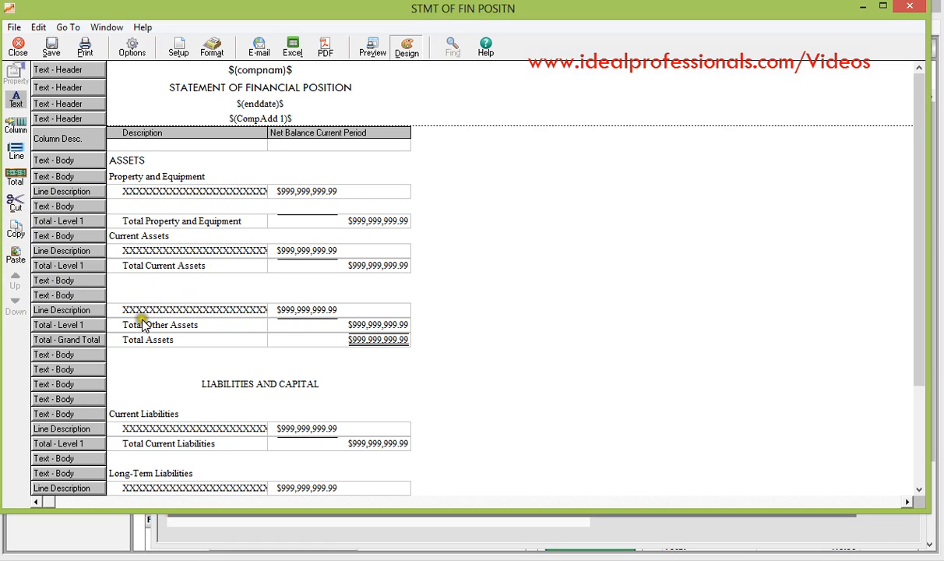
pyautogui.click(93, 310)
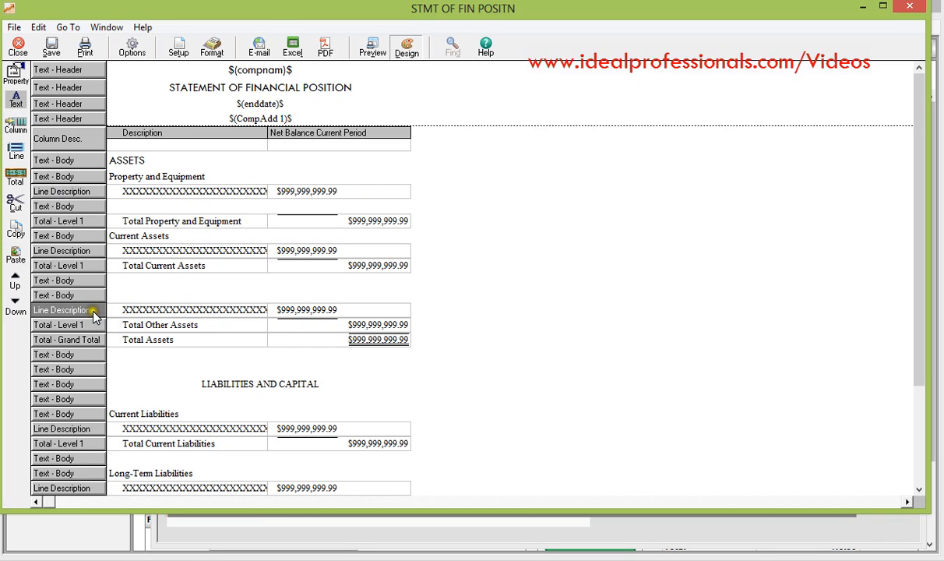
pyautogui.click(16, 207)
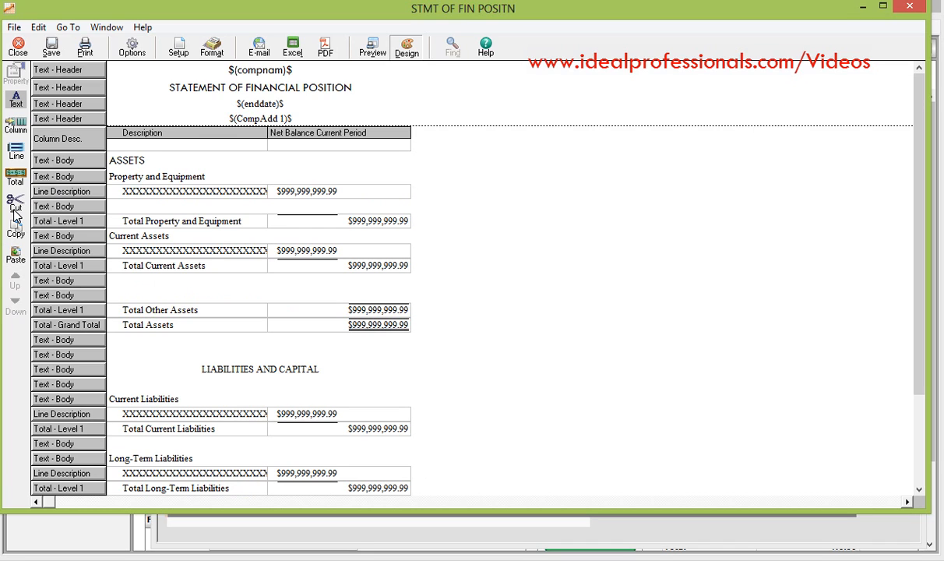
pyautogui.click(130, 311)
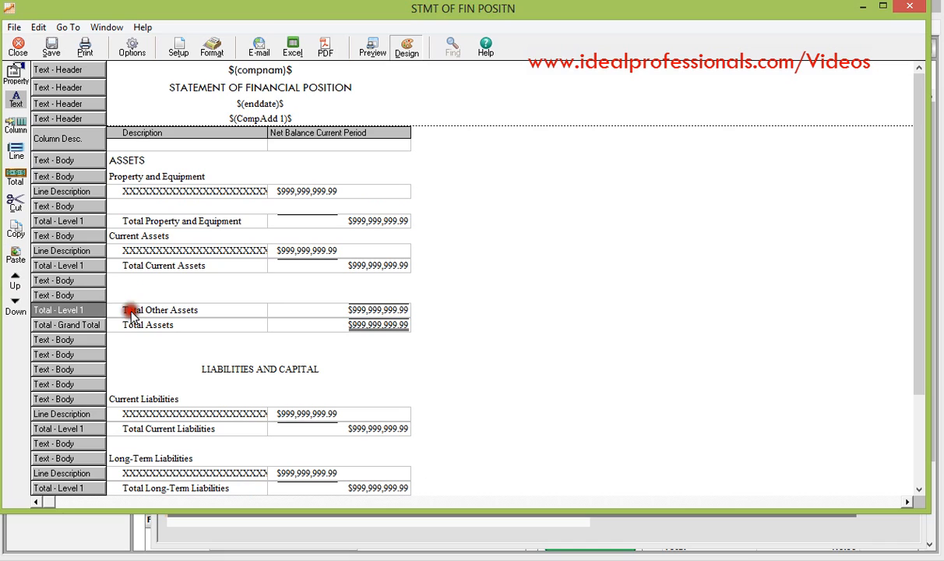
pyautogui.click(21, 212)
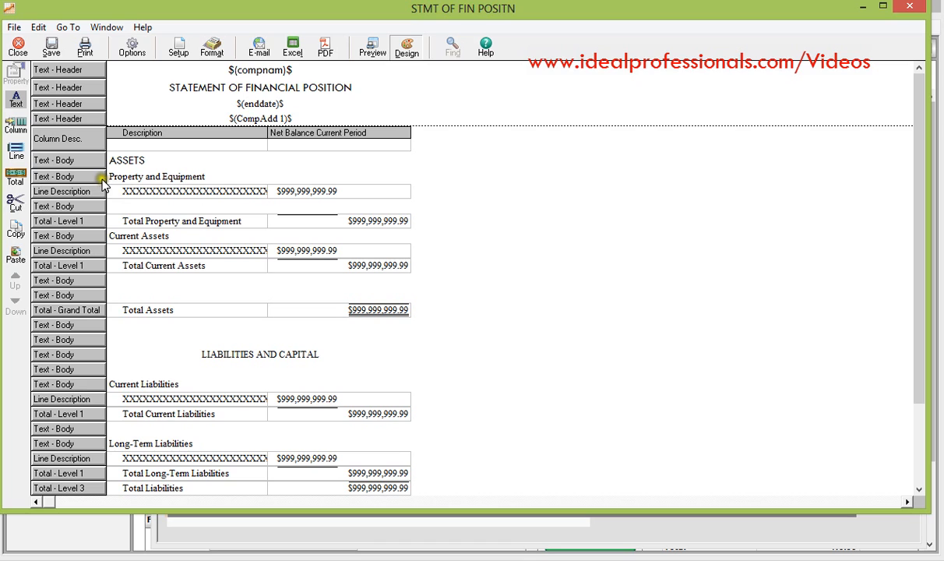
# Step: Rename the Property and Equipment heading as Noncurrent Assets and format it in Tw Cen MT, Regular, 12 pt
pyautogui.doubleClick(90, 176)
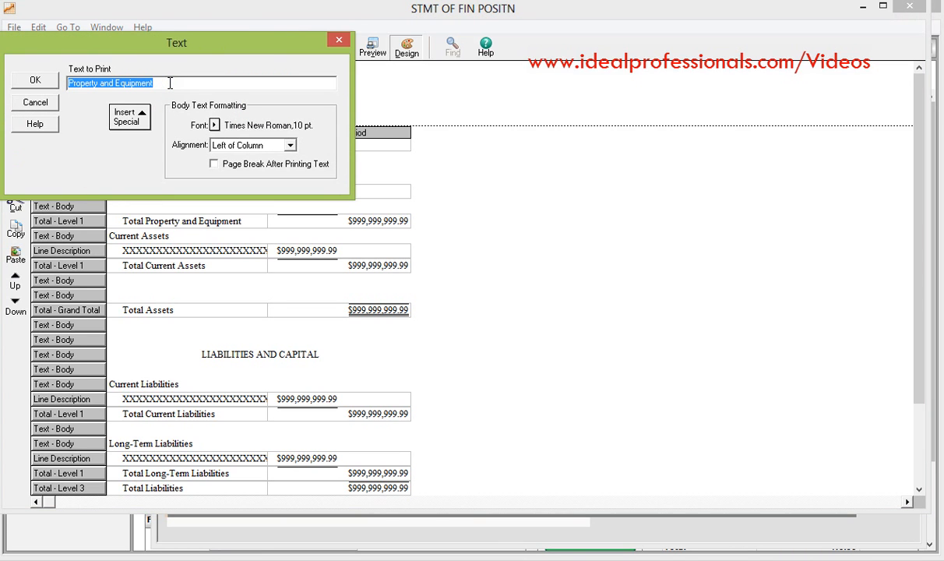
pyautogui.write('Noncurrent Assets')
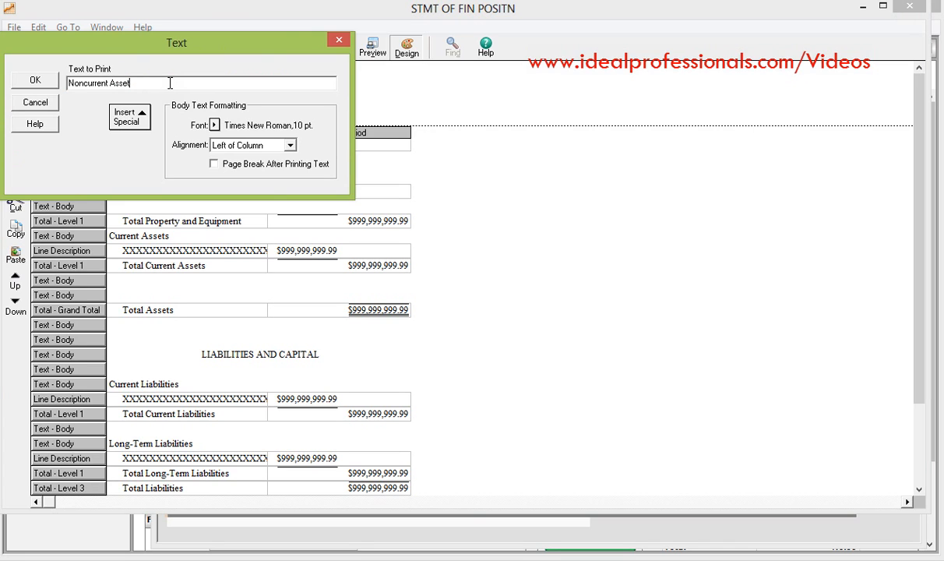
pyautogui.click(215, 125)
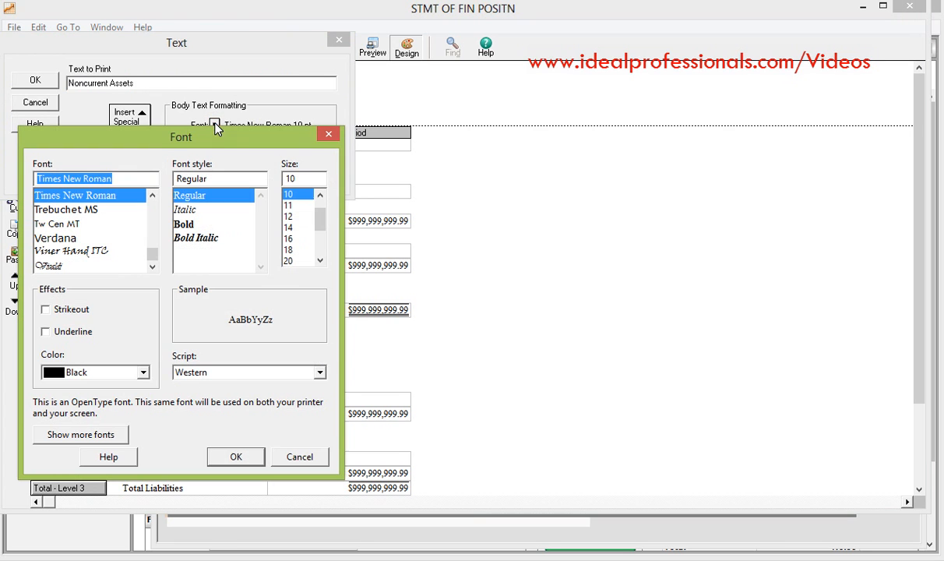
pyautogui.click(78, 223)
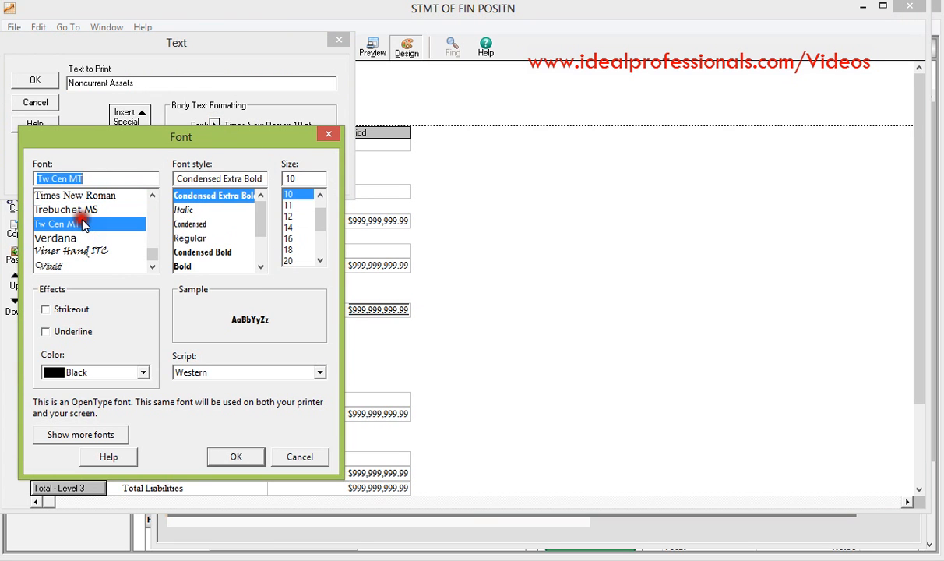
pyautogui.click(190, 238)
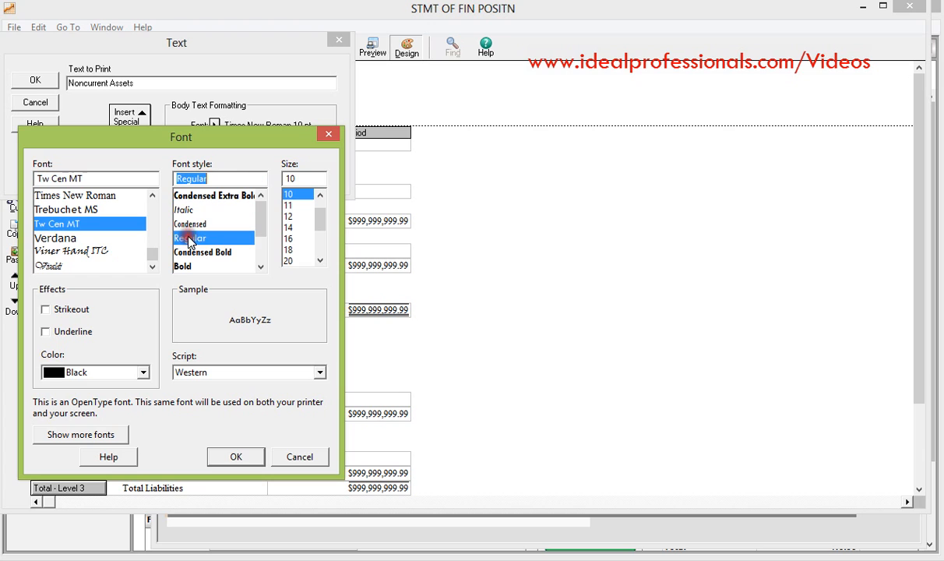
pyautogui.click(288, 216)
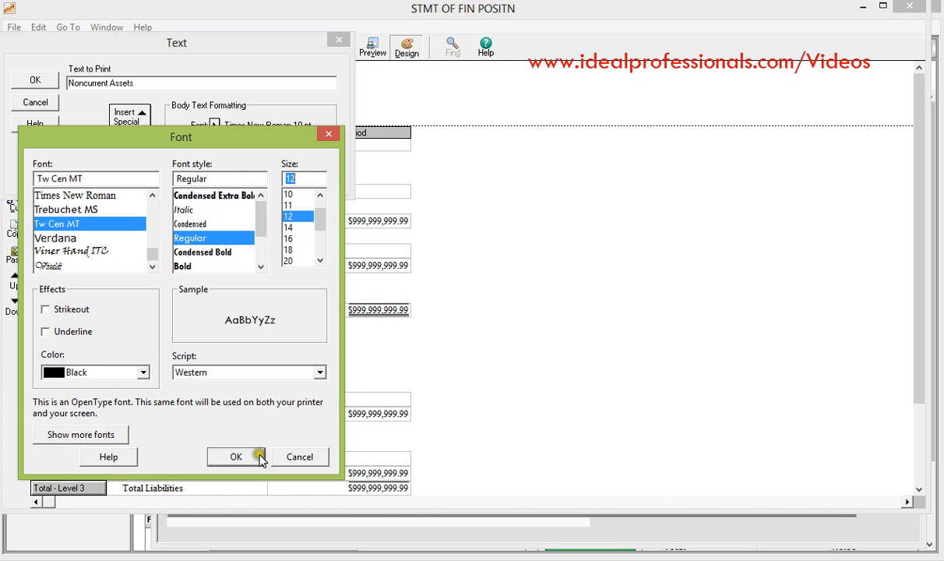
pyautogui.click(240, 458)
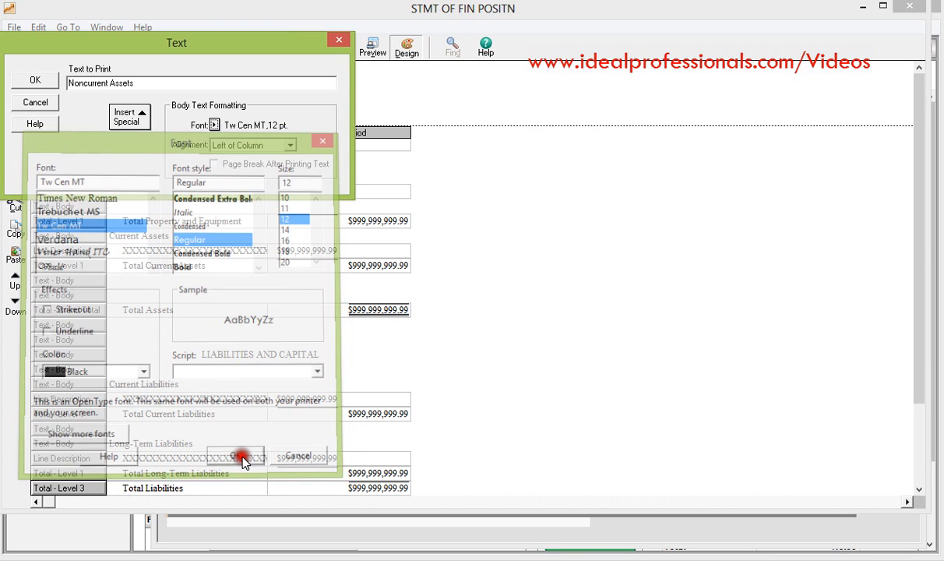
pyautogui.click(33, 82)
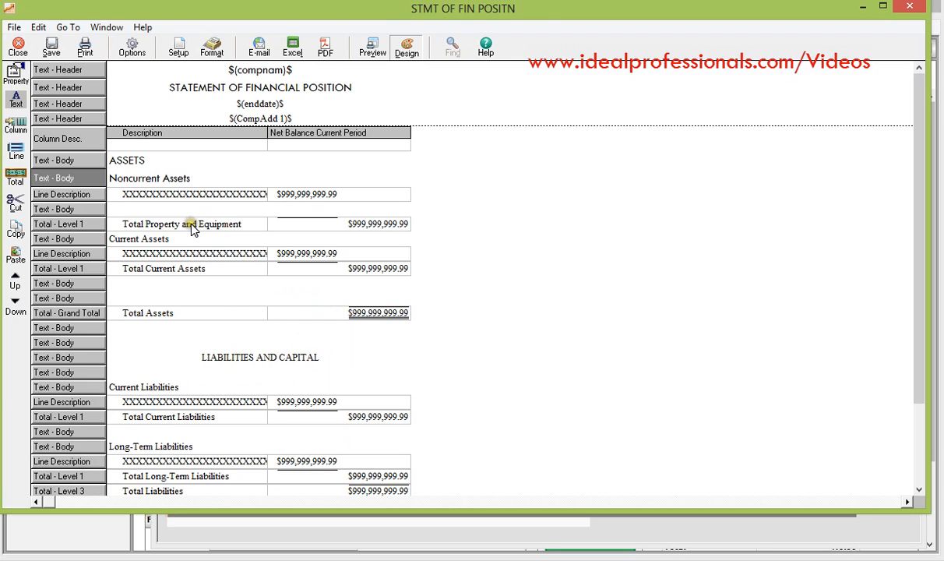
# Step: Change the Total Property and Equipment row's text to Total Noncurrent Assets and its font to Tw Cen MT, Regular, 12 pt
pyautogui.click(149, 224)
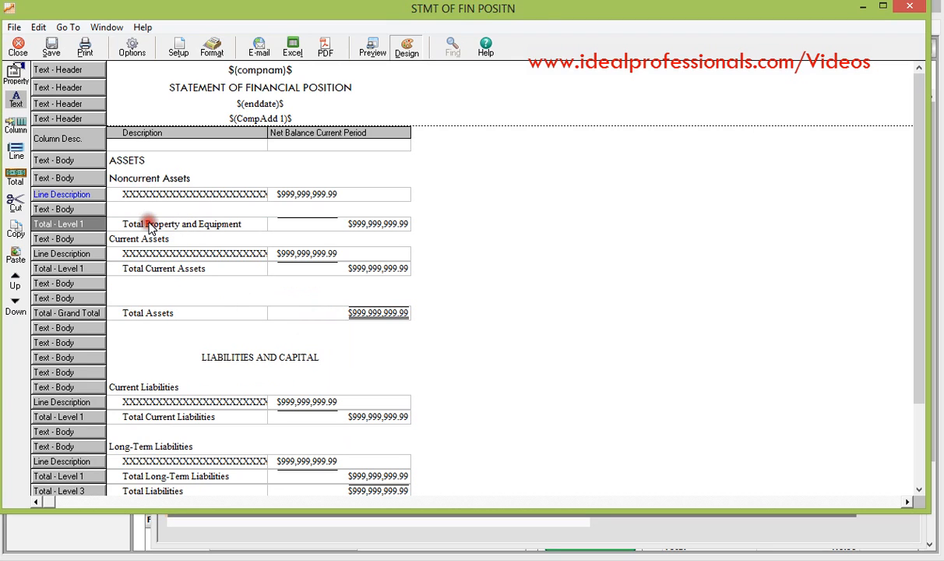
pyautogui.doubleClick(76, 224)
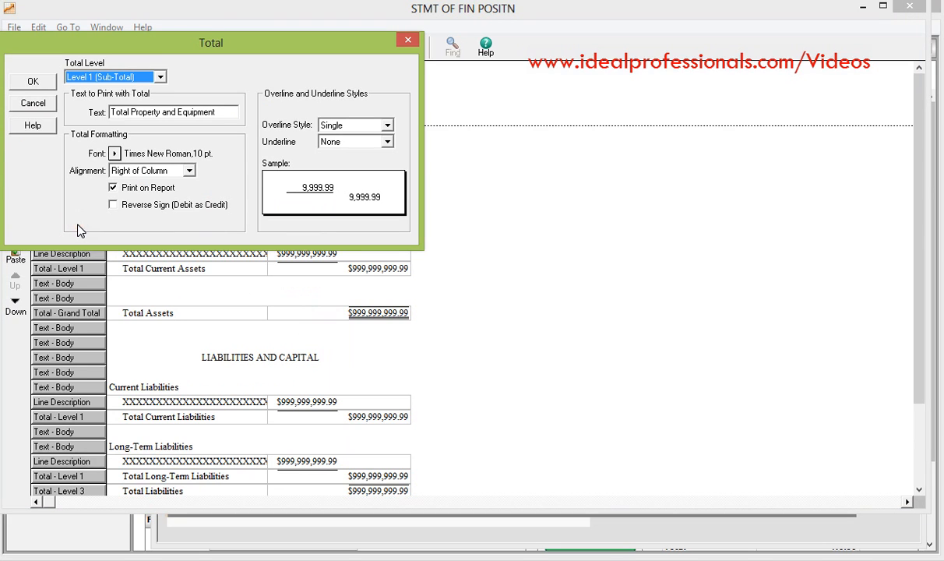
pyautogui.click(223, 109)
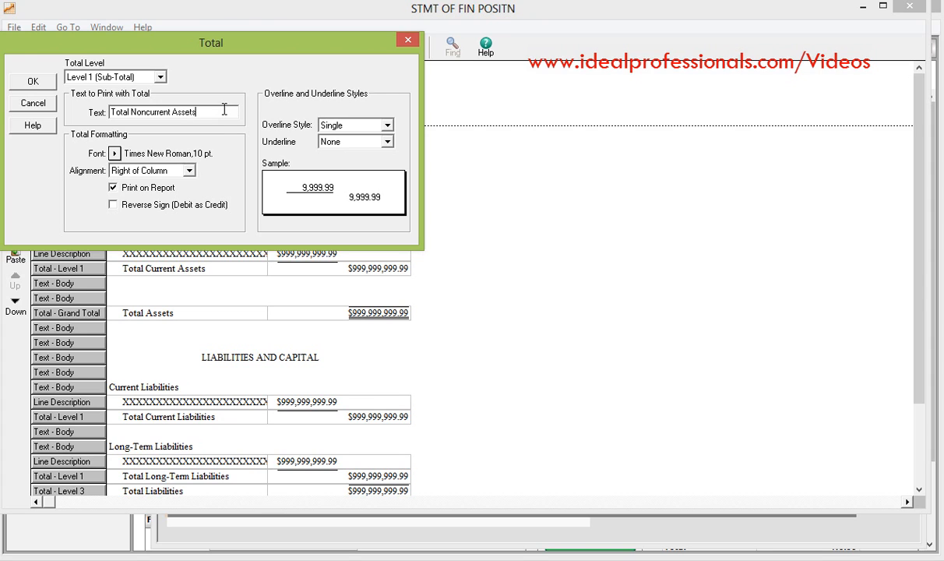
pyautogui.click(116, 155)
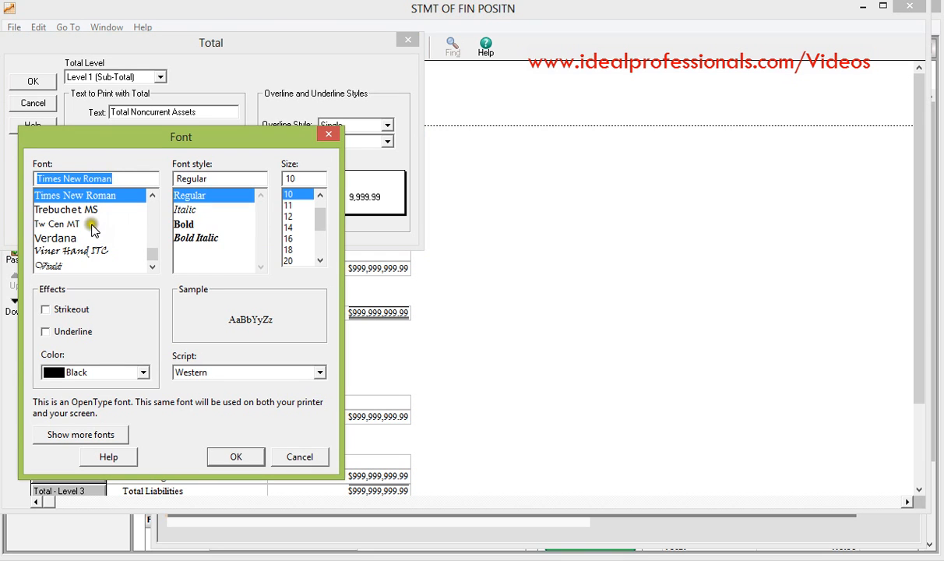
pyautogui.click(78, 223)
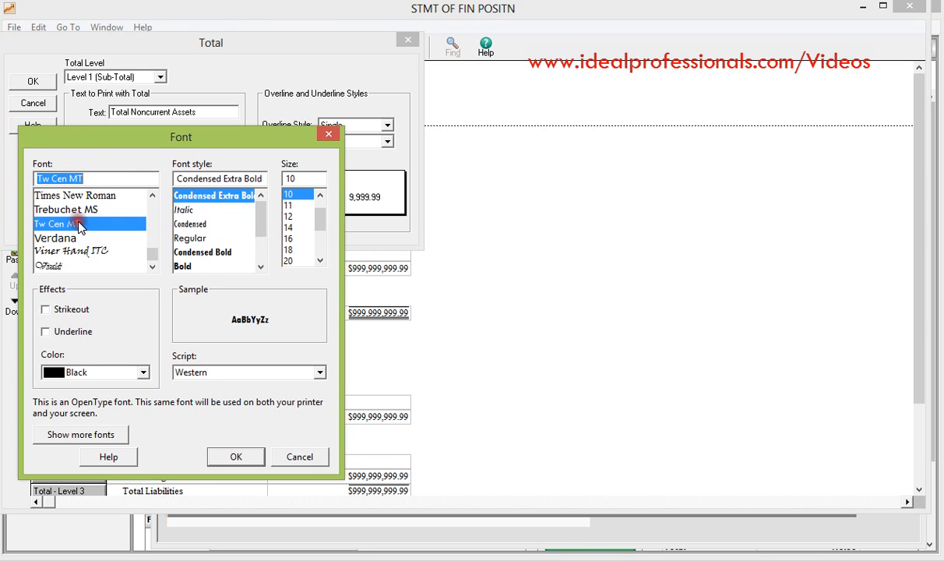
pyautogui.click(193, 238)
pyautogui.click(293, 217)
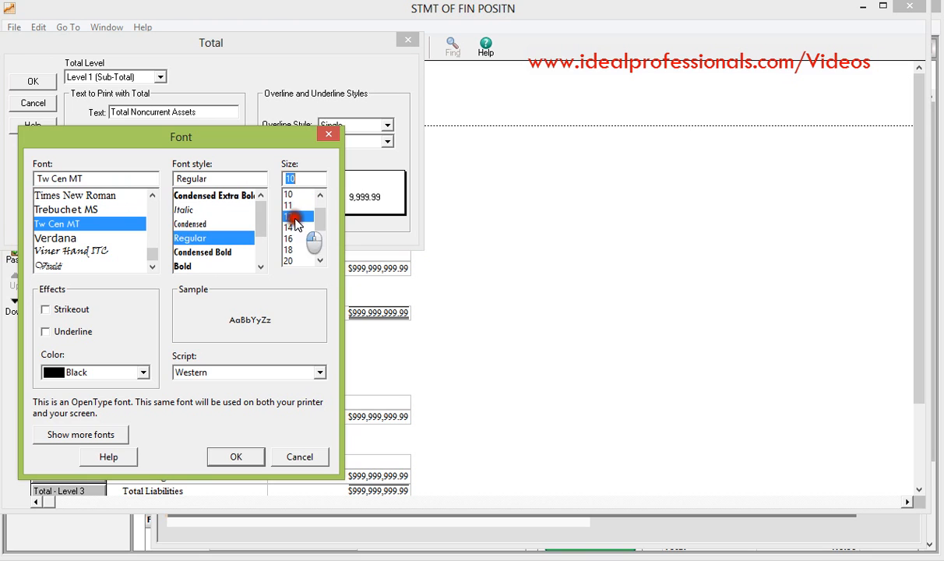
pyautogui.click(236, 457)
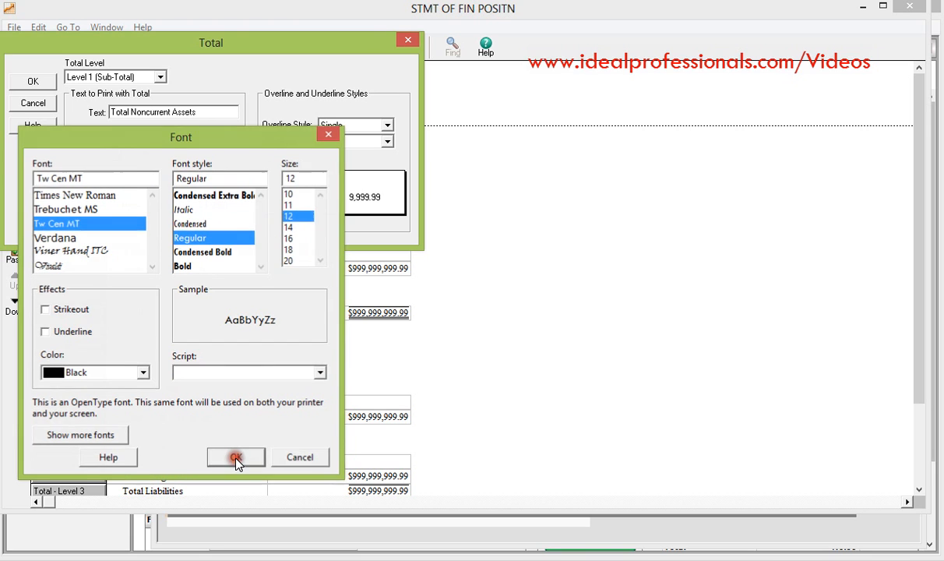
pyautogui.click(33, 85)
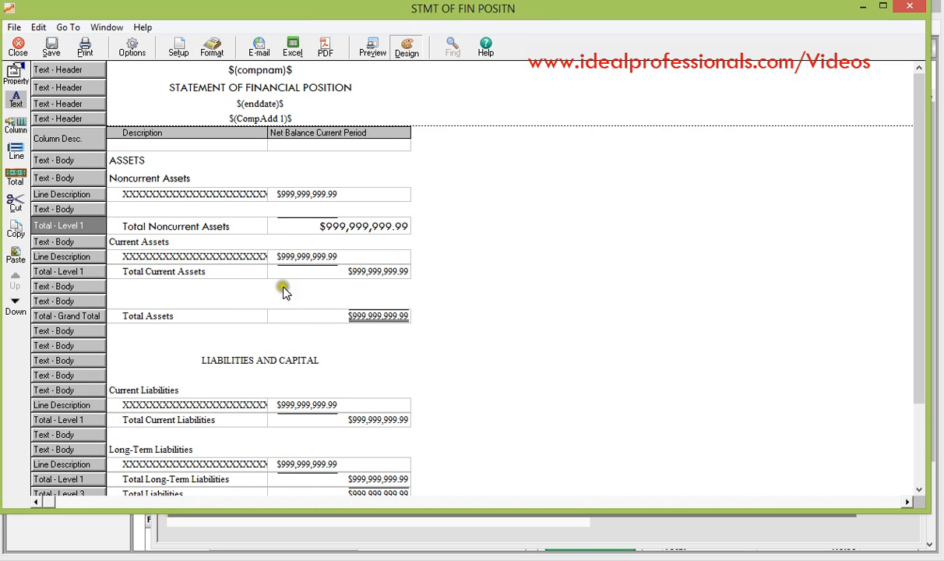
# Step: Set the font of the line description under Noncurrent Assets to Tw Cen MT, Regular, 12 pt
pyautogui.click(84, 194)
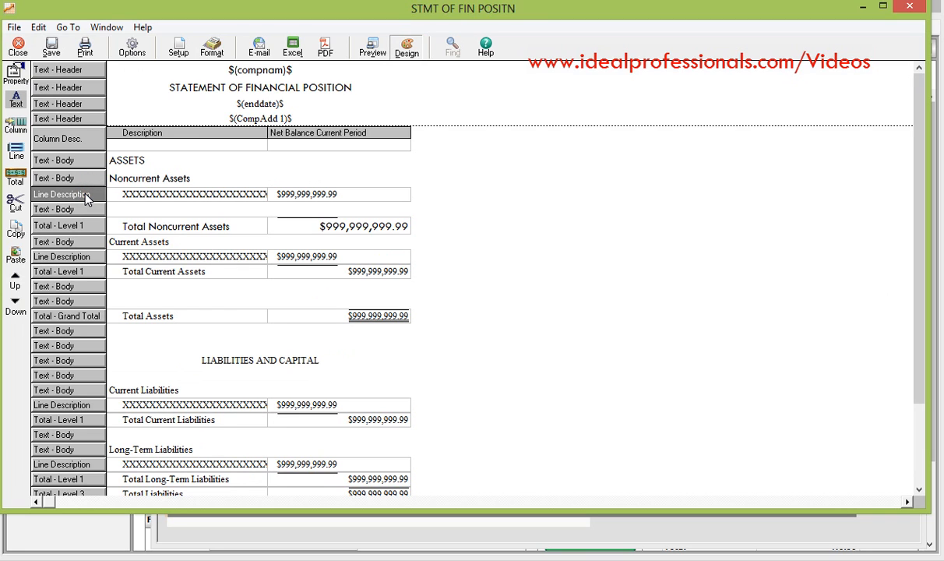
pyautogui.doubleClick(87, 198)
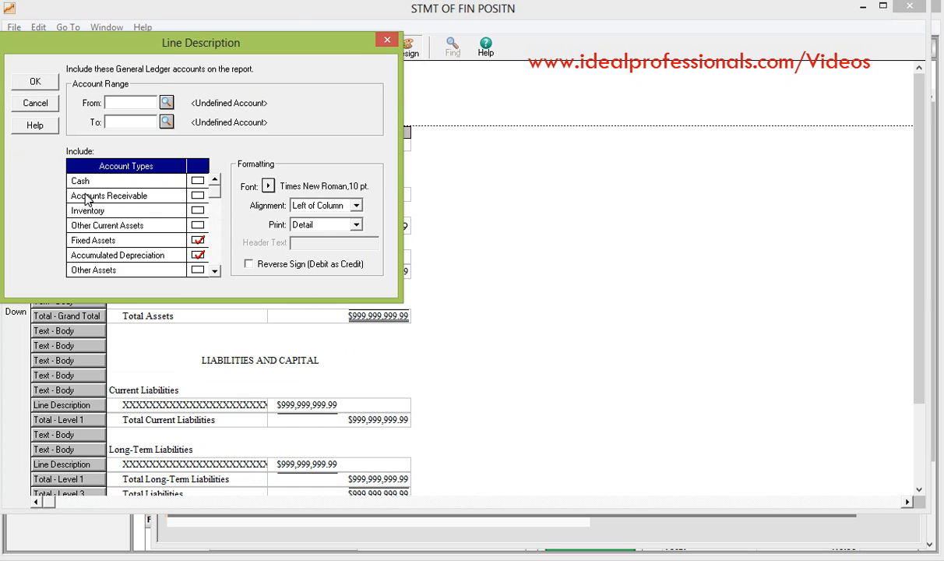
pyautogui.click(268, 187)
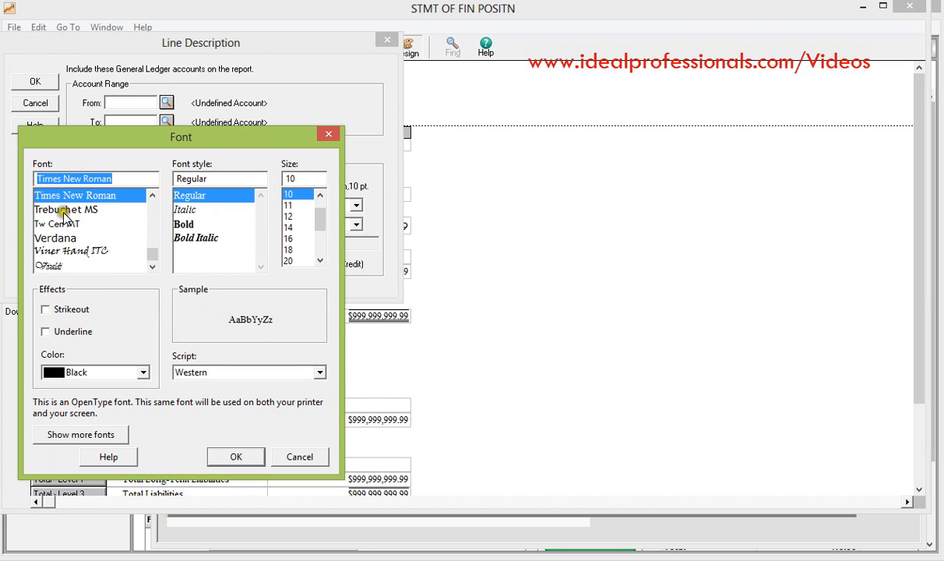
pyautogui.click(57, 224)
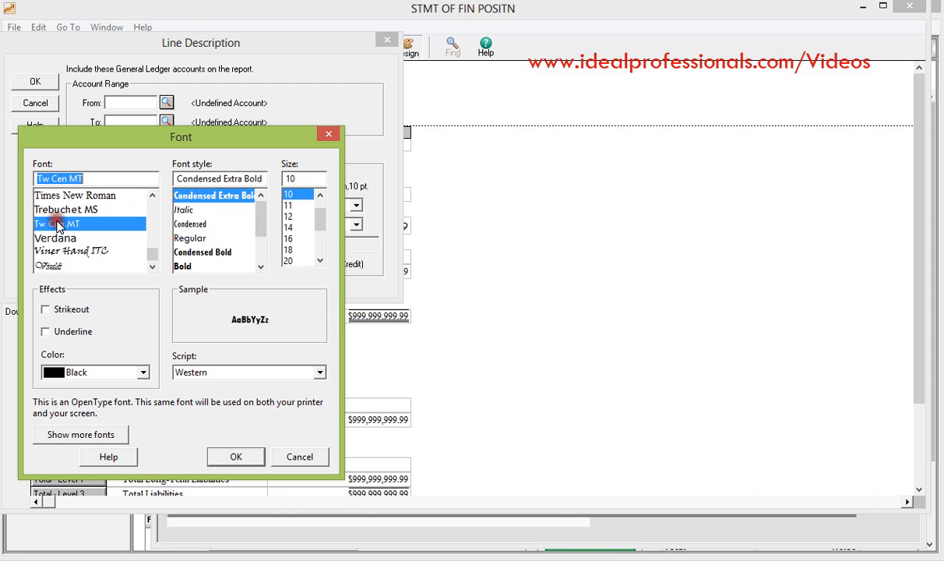
pyautogui.click(209, 239)
pyautogui.click(300, 216)
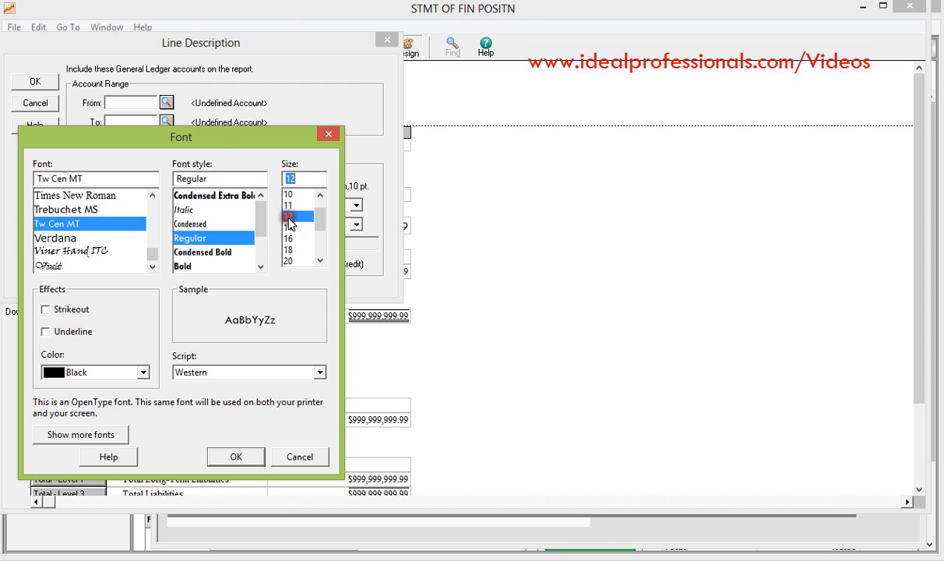
pyautogui.click(233, 456)
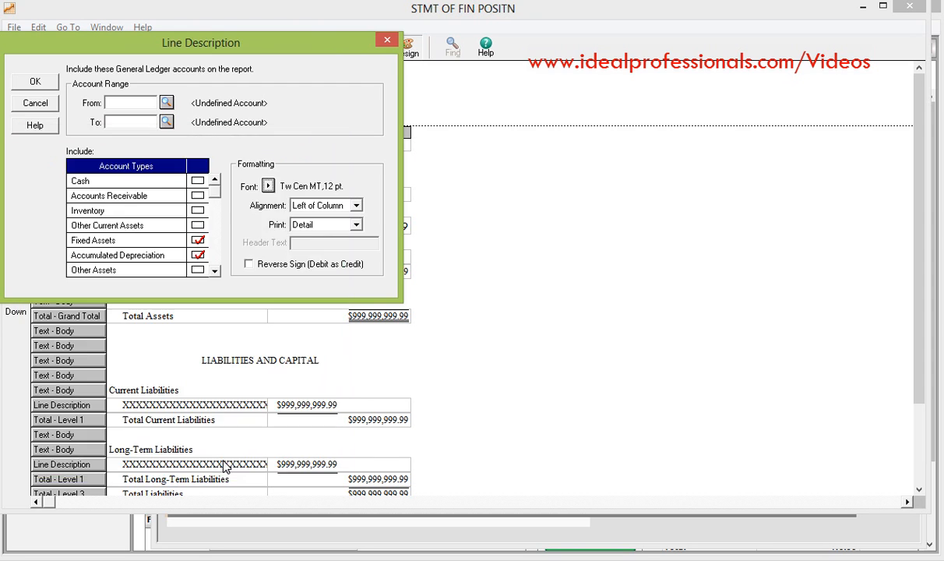
pyautogui.click(33, 84)
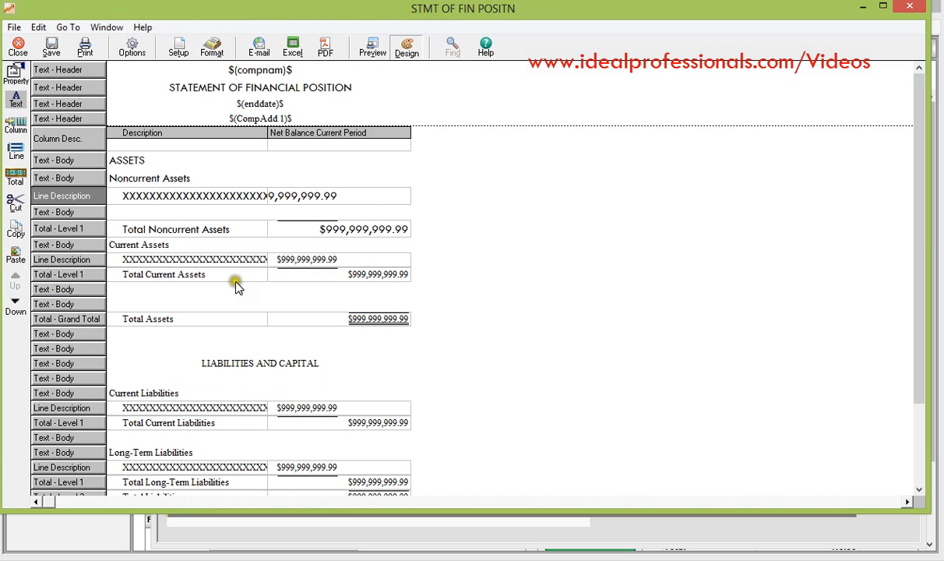
pyautogui.click(128, 248)
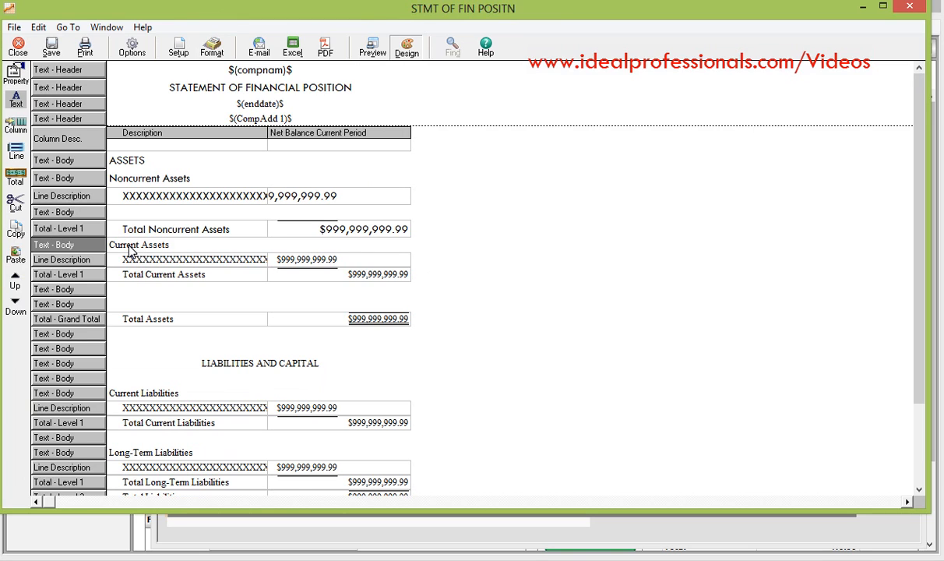
pyautogui.click(15, 306)
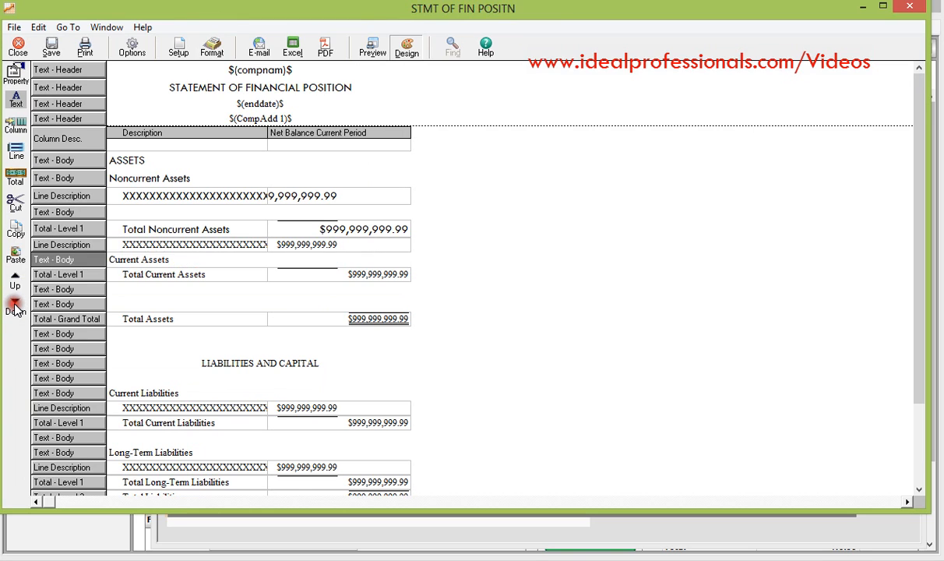
pyautogui.click(15, 278)
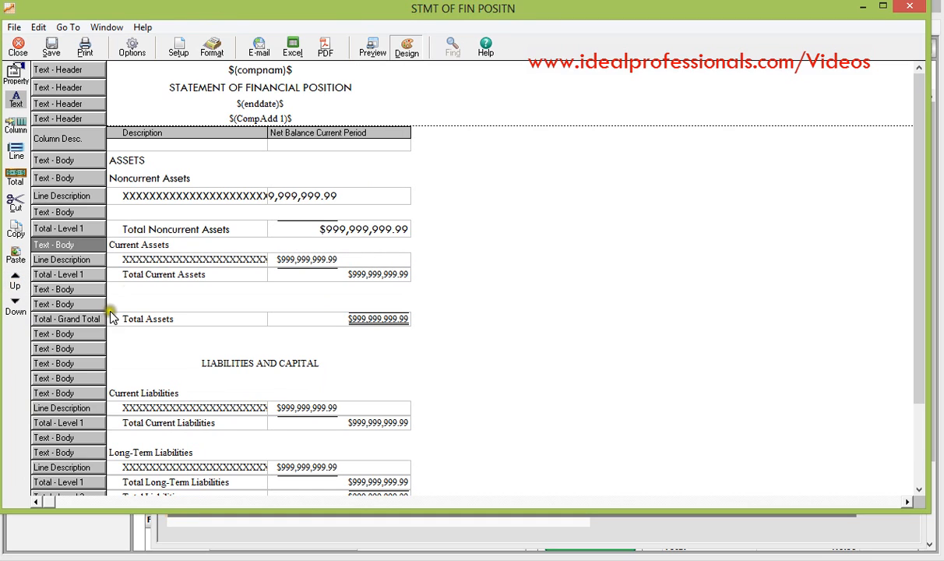
# Step: Move the Current Assets total, line description and heading down one row each, placing a blank text row above the heading
pyautogui.click(121, 272)
pyautogui.click(15, 300)
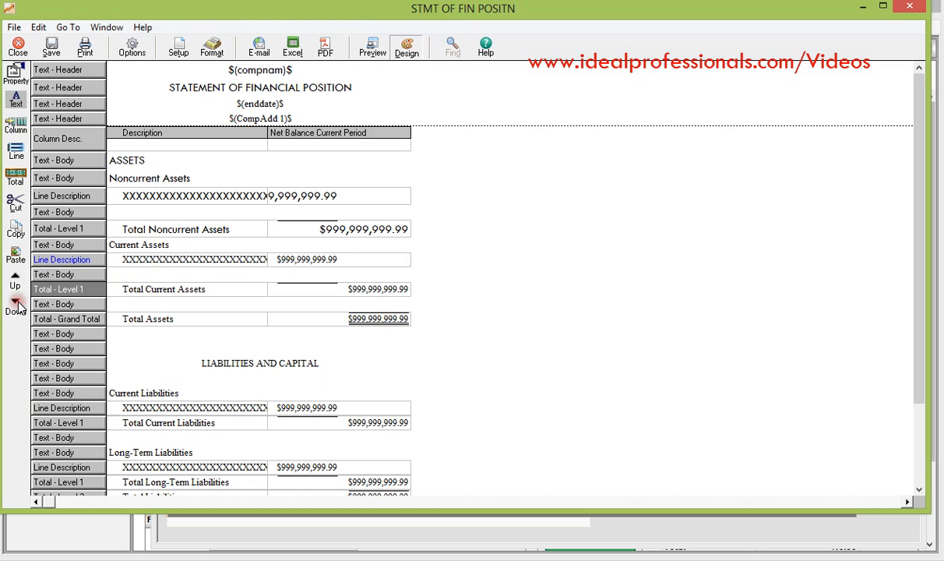
pyautogui.click(84, 262)
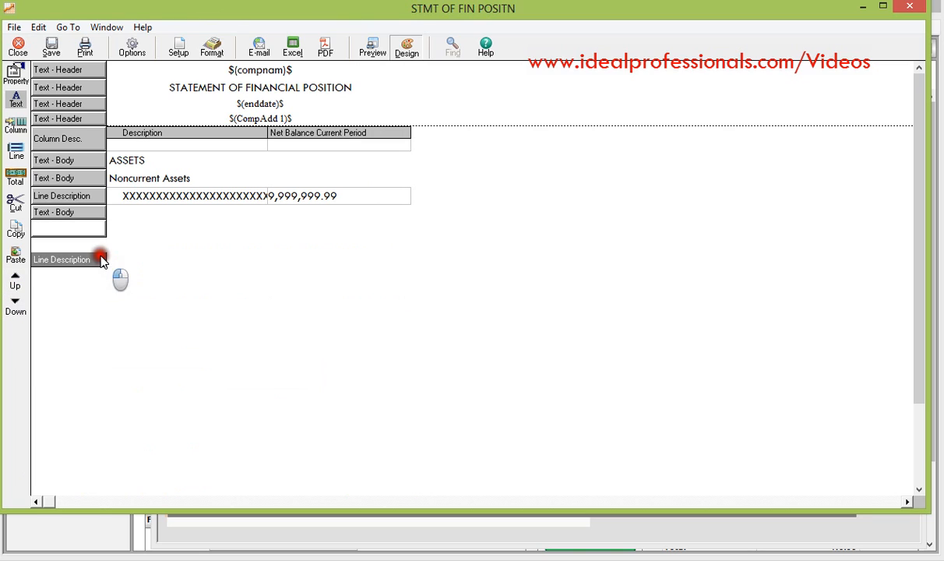
pyautogui.click(15, 303)
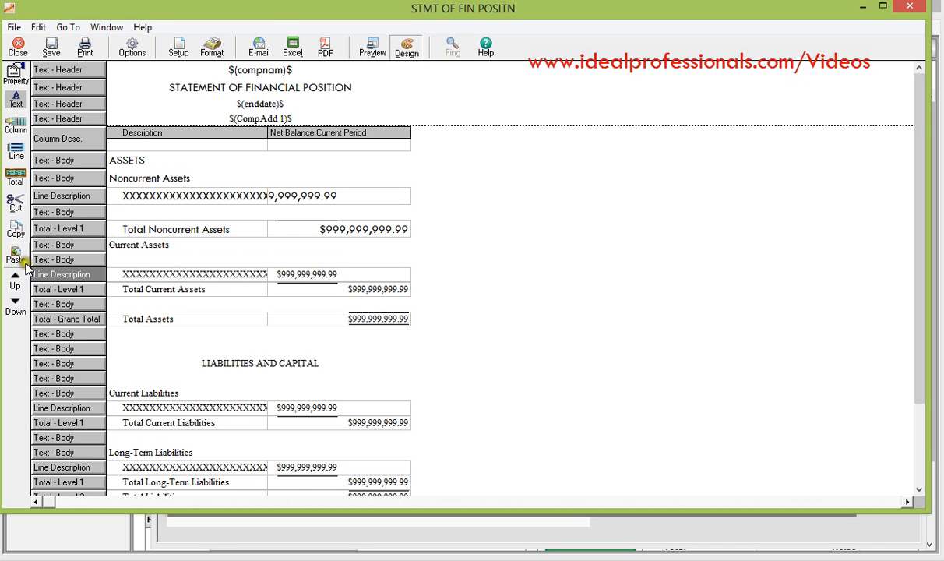
pyautogui.click(94, 243)
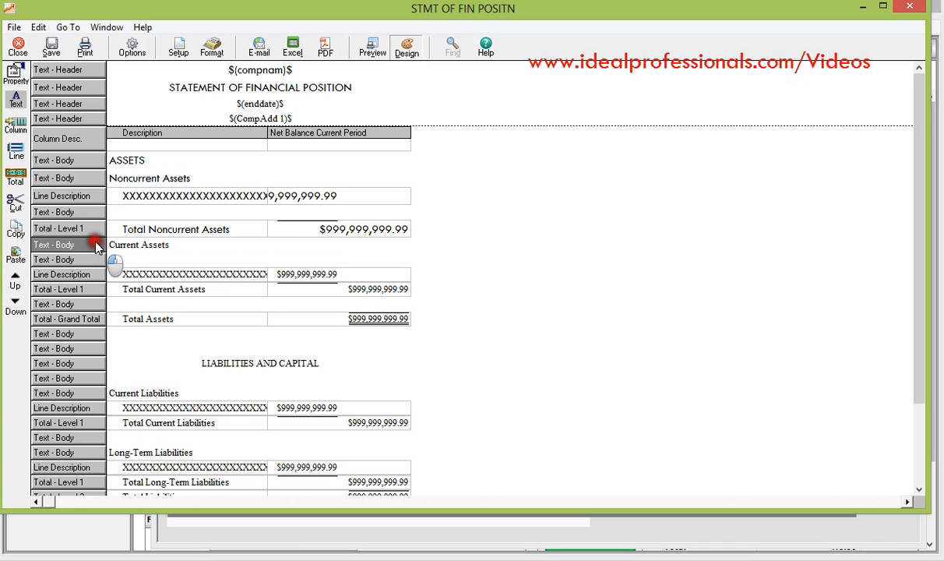
pyautogui.click(15, 303)
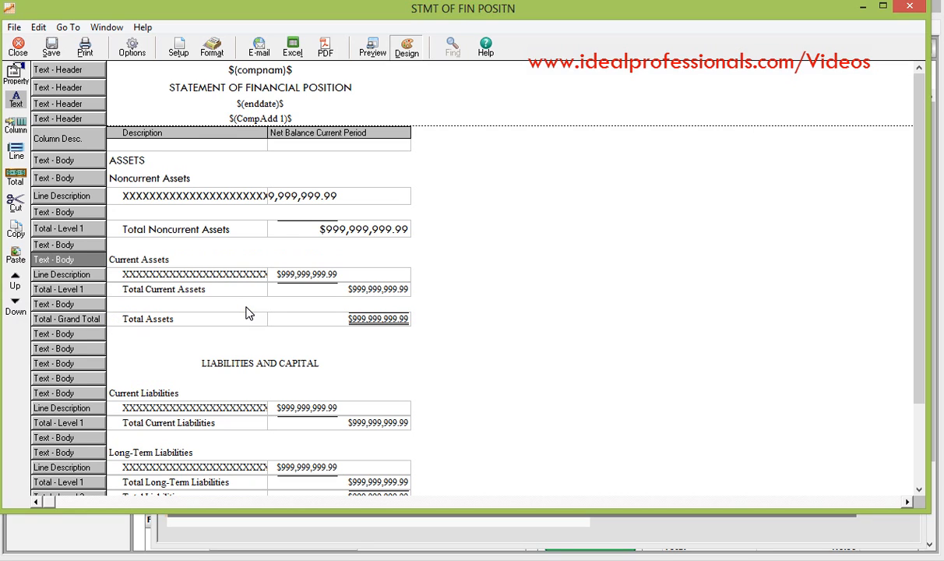
# Step: Set the font of the Current Assets heading to Tw Cen MT, Regular, 12 pt
pyautogui.click(93, 261)
pyautogui.doubleClick(92, 262)
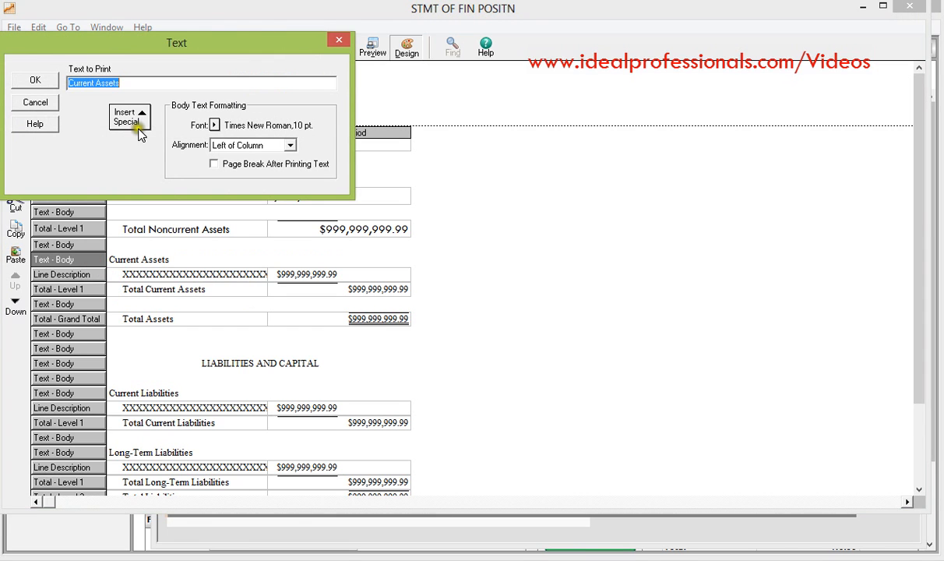
pyautogui.click(214, 125)
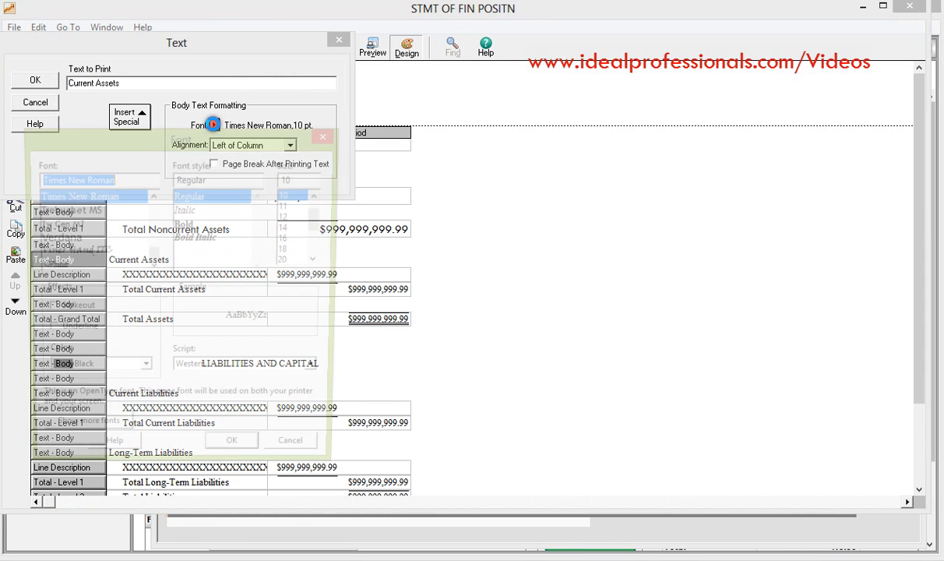
pyautogui.click(80, 224)
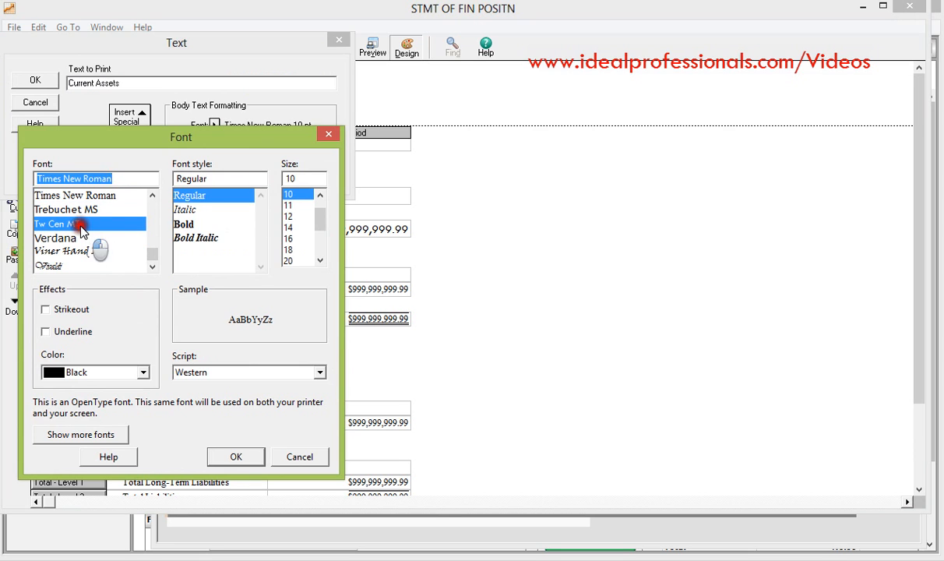
pyautogui.click(191, 238)
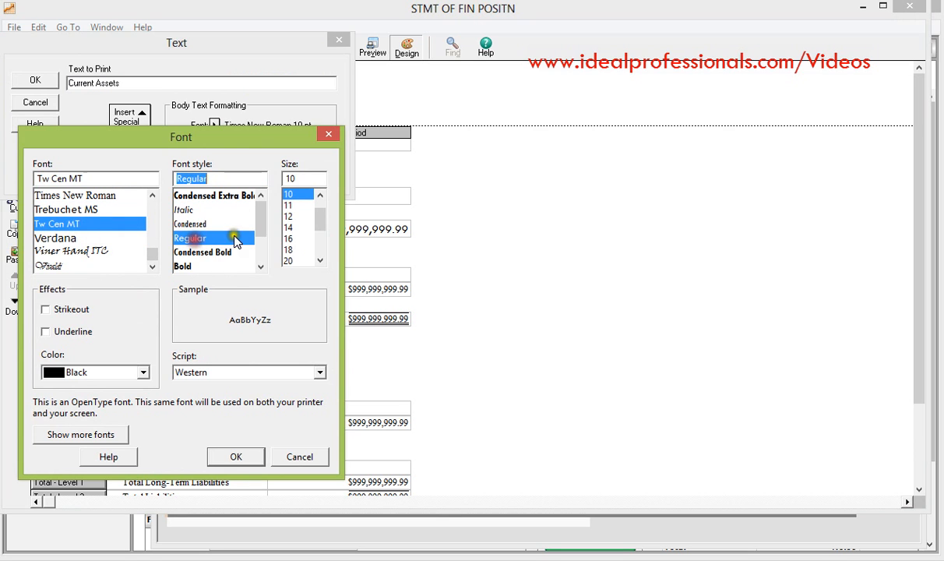
pyautogui.click(289, 215)
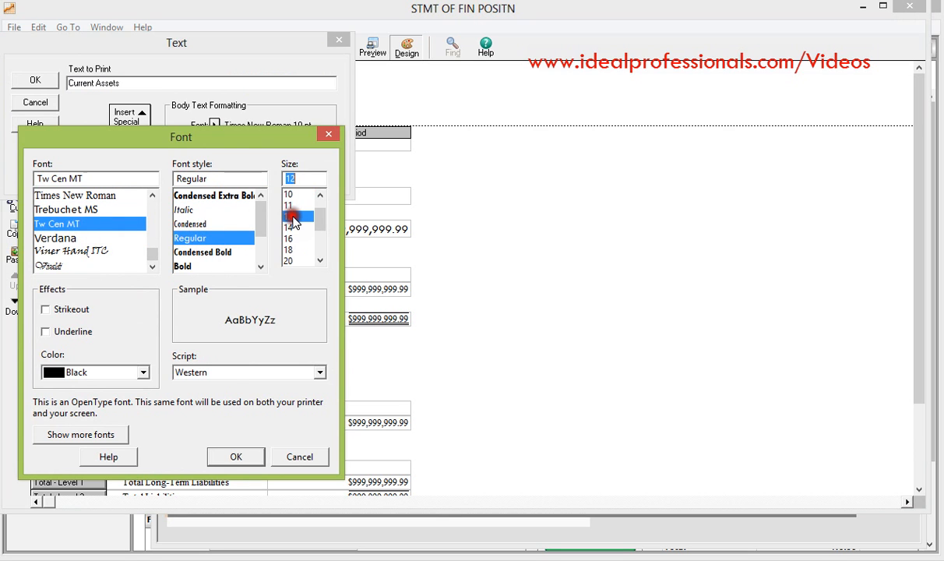
pyautogui.click(234, 454)
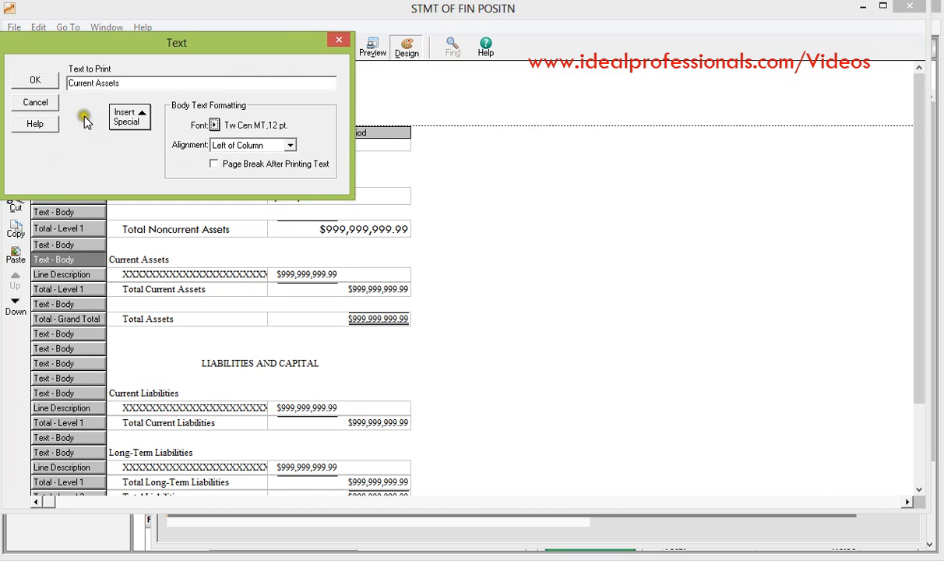
pyautogui.click(39, 81)
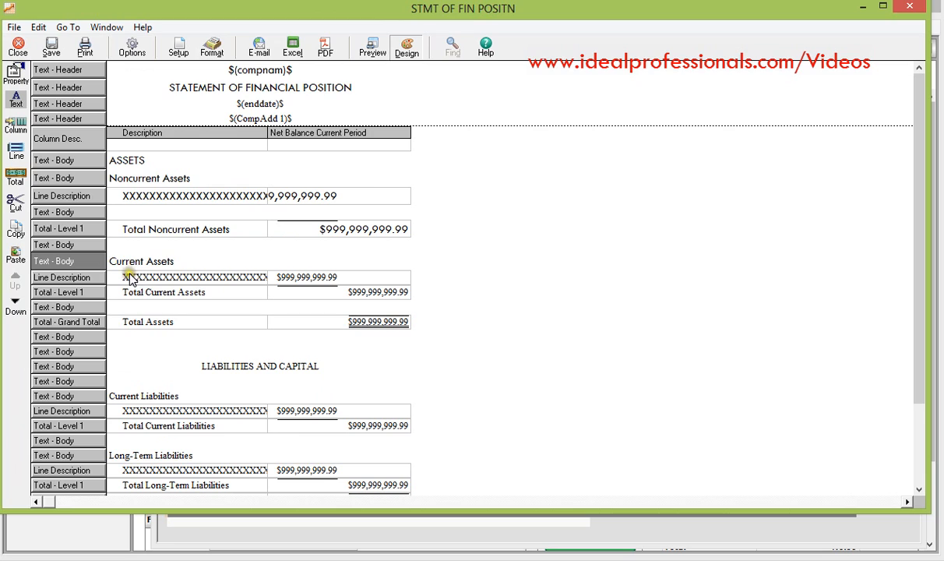
# Step: Set the font of the line description under Current Assets to Tw Cen MT, Regular, 12 pt
pyautogui.click(95, 280)
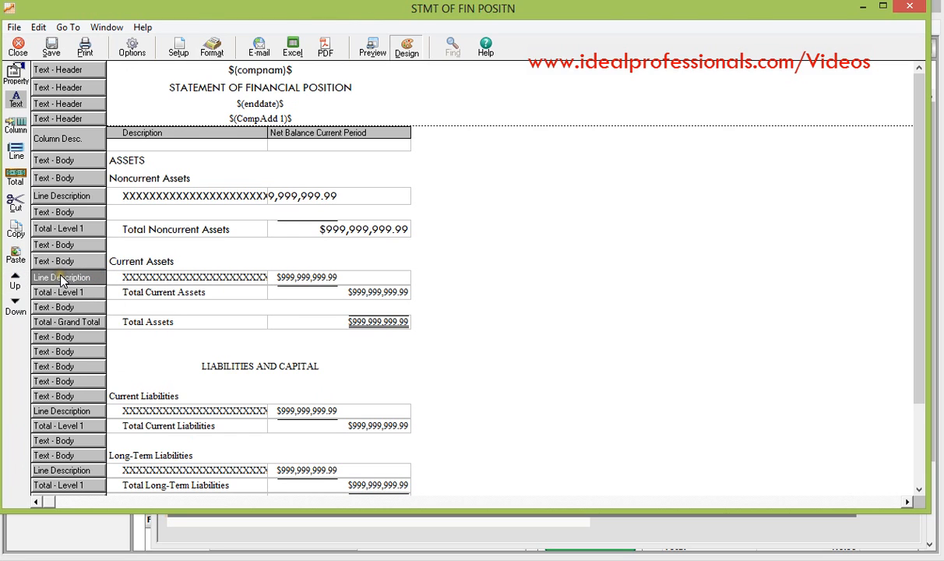
pyautogui.click(61, 279)
pyautogui.doubleClick(61, 279)
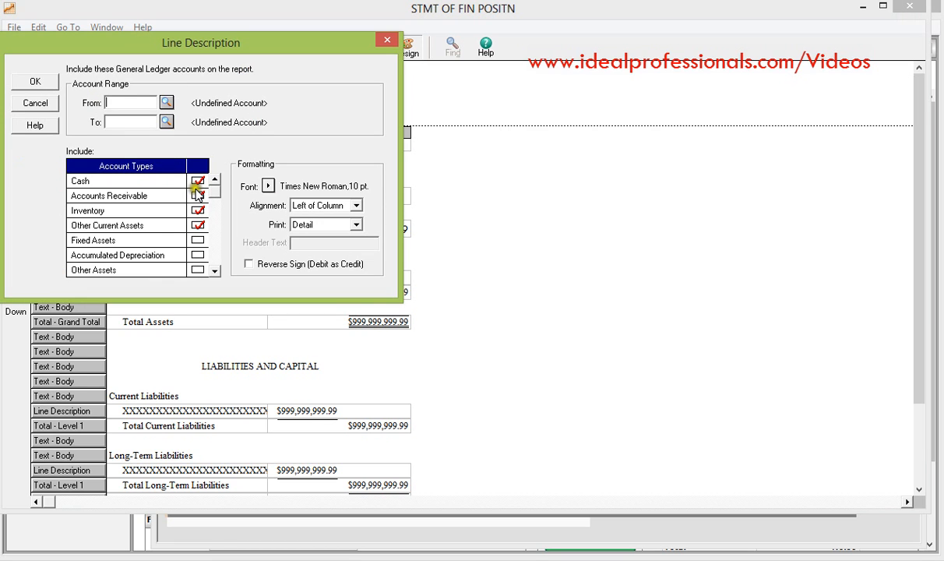
pyautogui.click(269, 185)
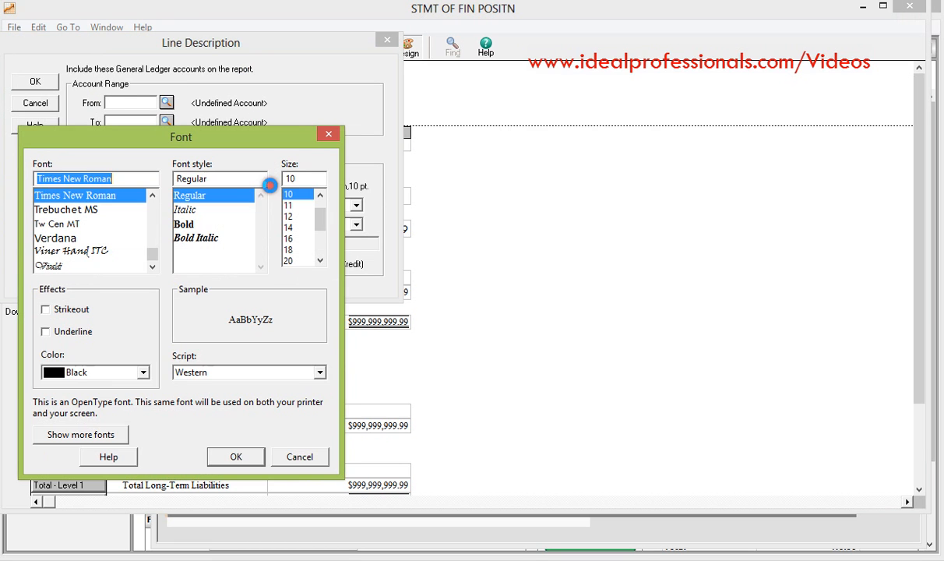
pyautogui.click(87, 222)
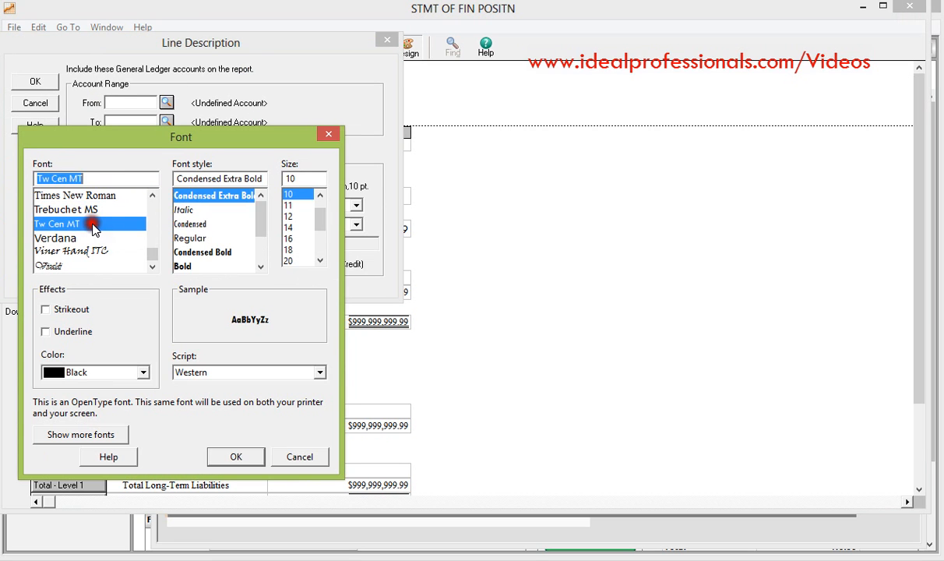
pyautogui.click(181, 235)
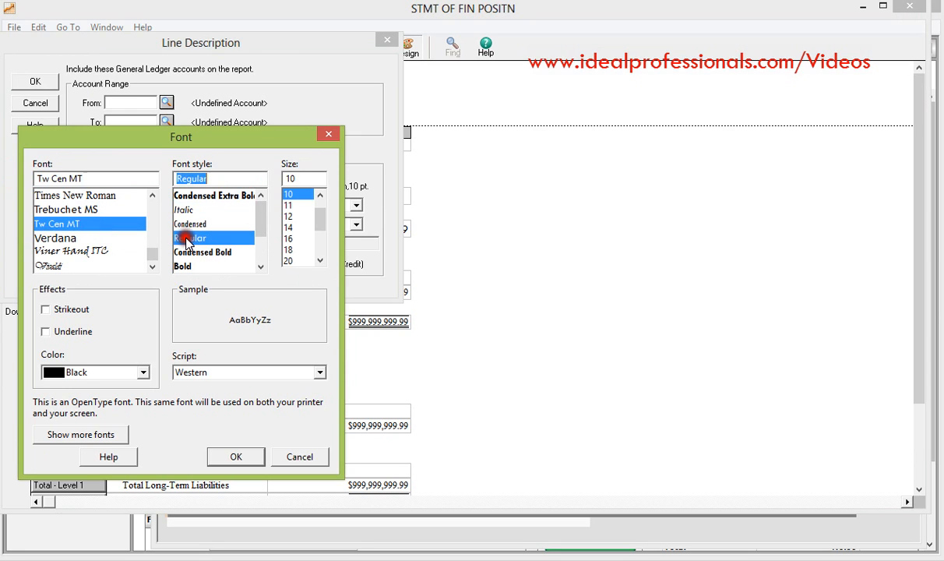
pyautogui.click(287, 216)
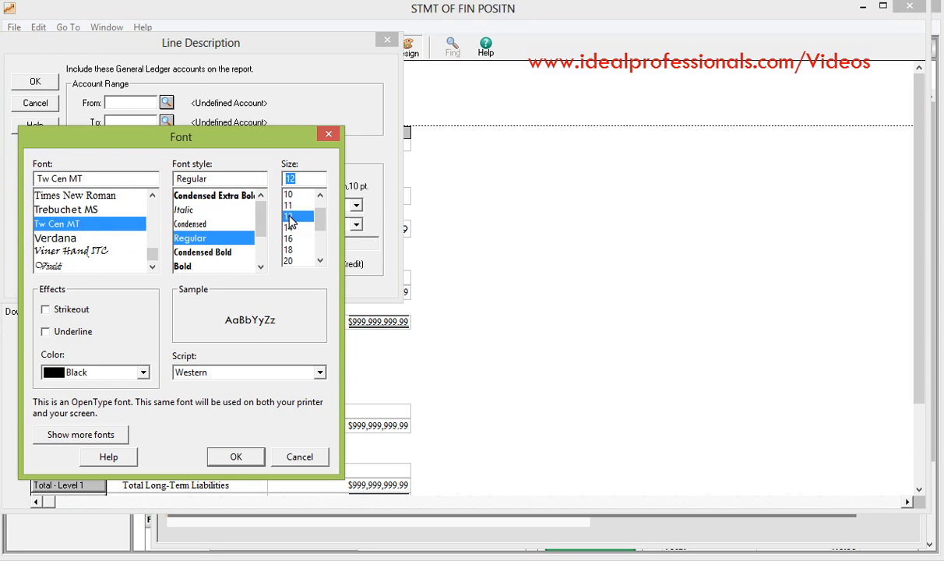
pyautogui.click(234, 455)
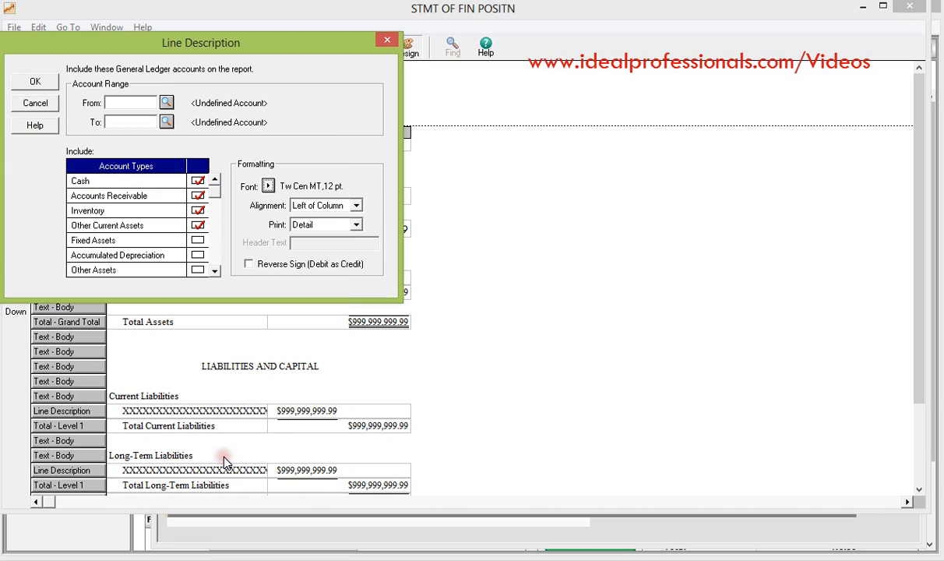
pyautogui.click(35, 82)
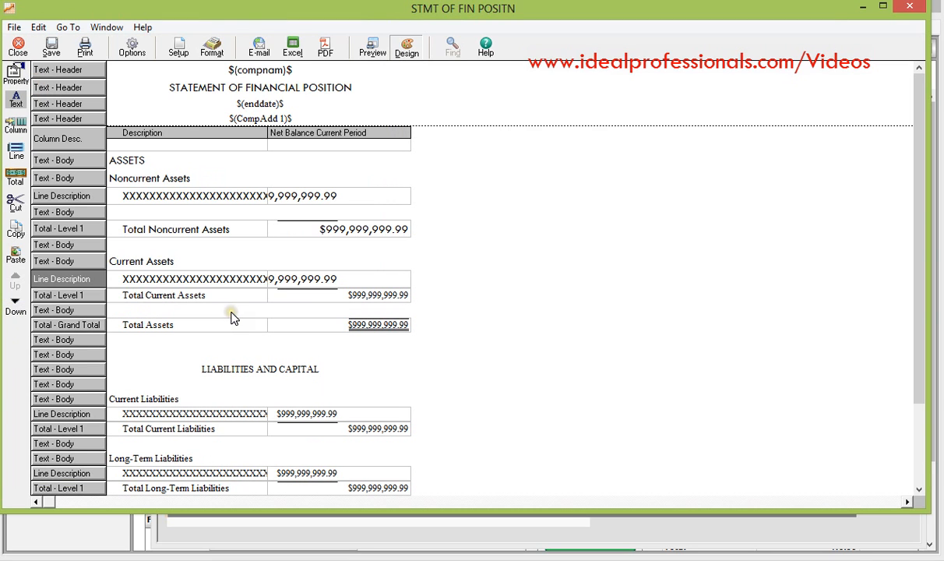
# Step: Set the font of the Total Current Assets row to Tw Cen MT, Regular, 12 pt
pyautogui.click(103, 298)
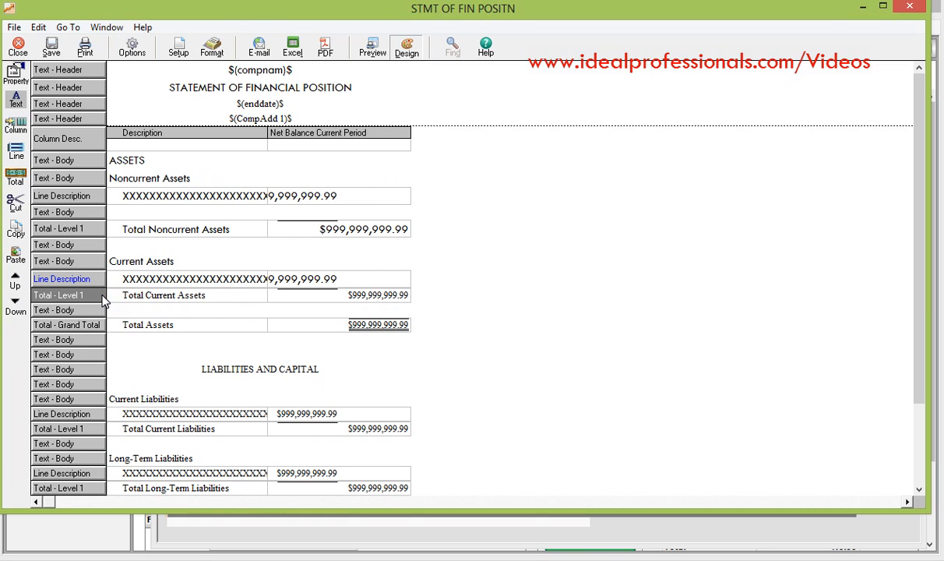
pyautogui.doubleClick(92, 300)
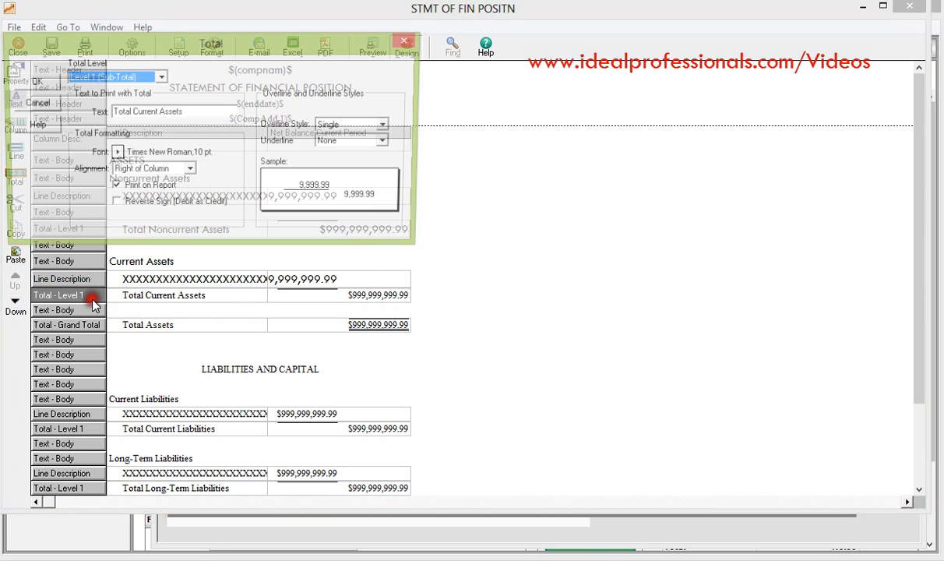
pyautogui.click(112, 153)
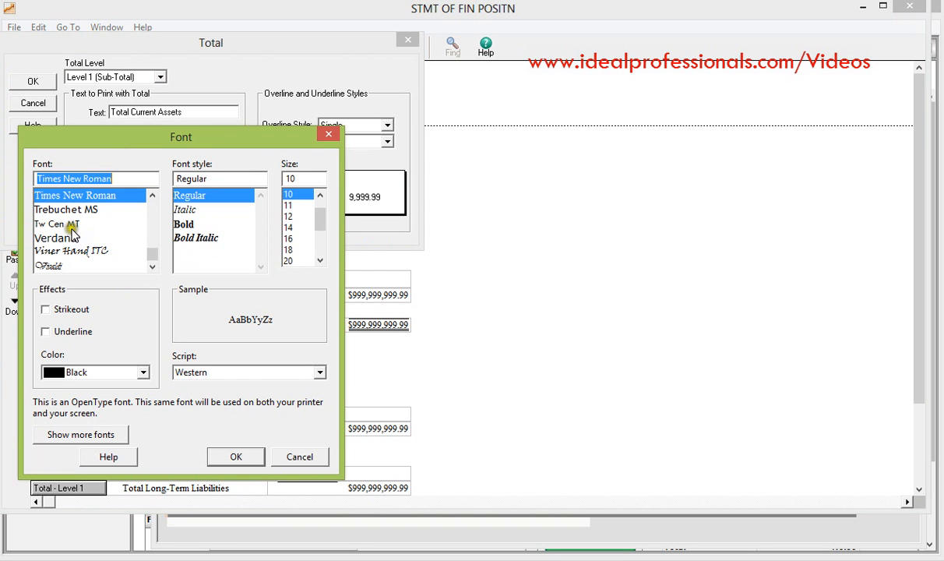
pyautogui.click(61, 224)
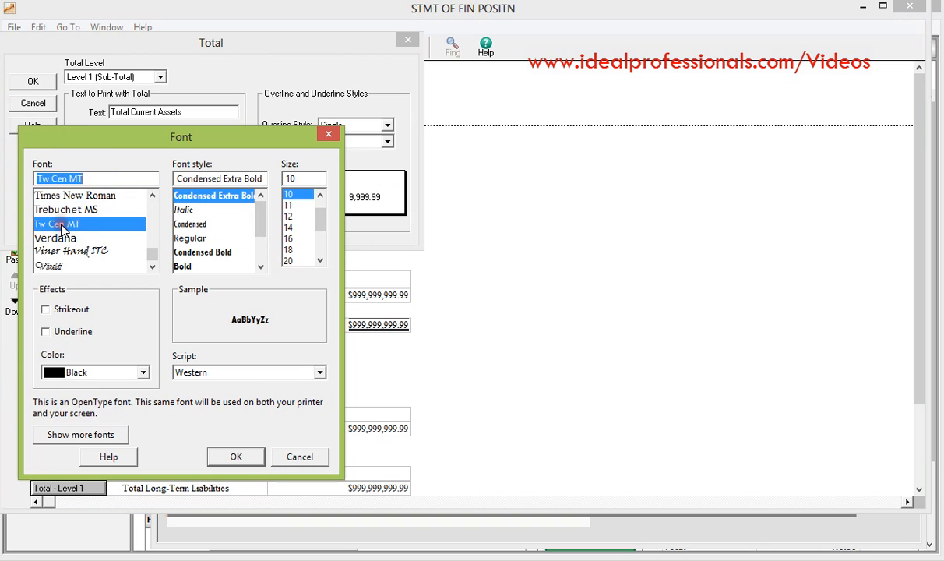
pyautogui.click(187, 237)
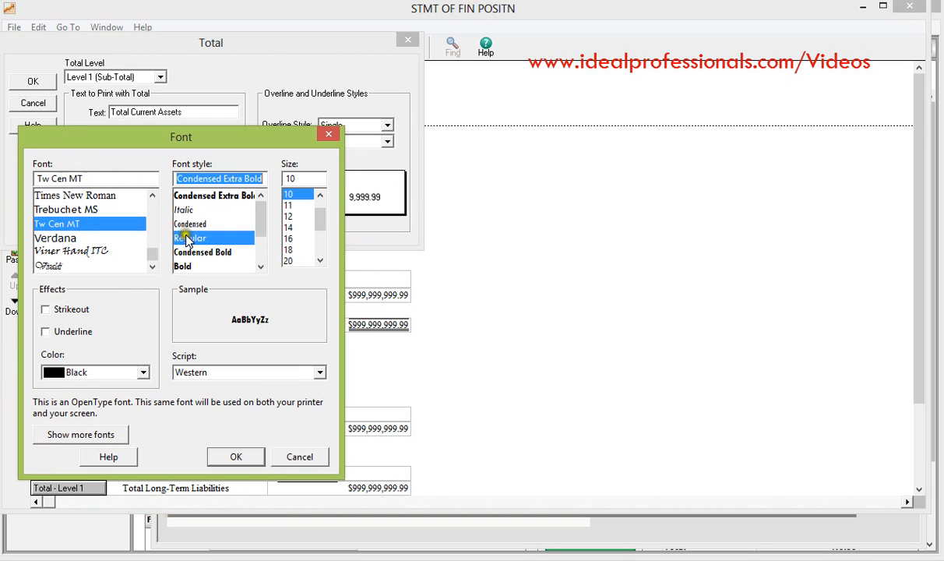
pyautogui.click(294, 216)
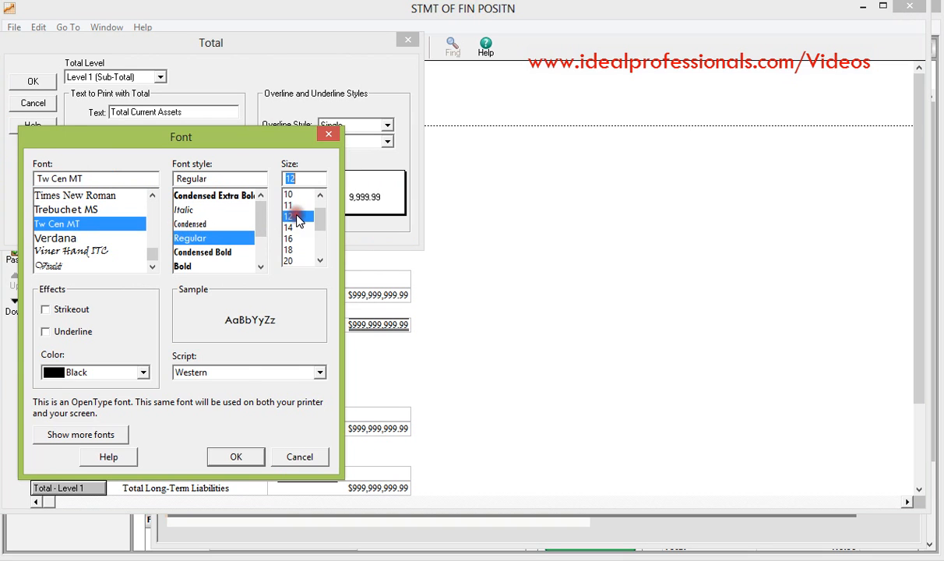
pyautogui.click(236, 457)
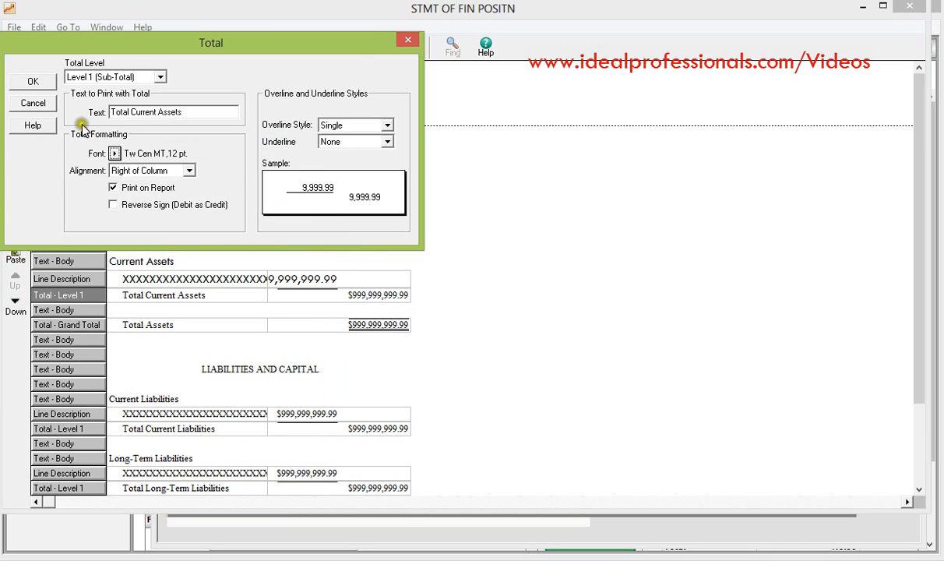
pyautogui.click(37, 81)
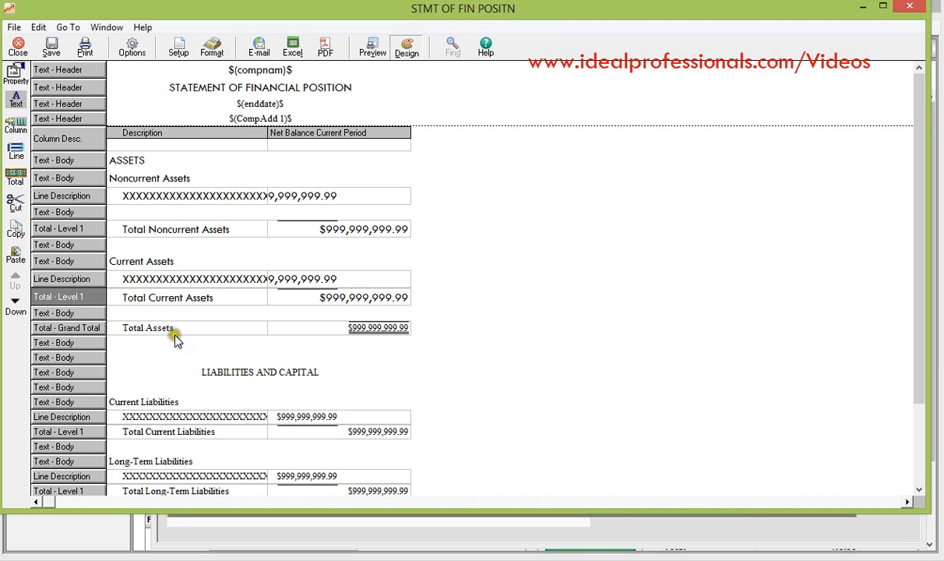
# Step: Set the font of the Total Assets grand total row to Tw Cen MT, Regular, 12 pt
pyautogui.click(139, 329)
pyautogui.click(92, 329)
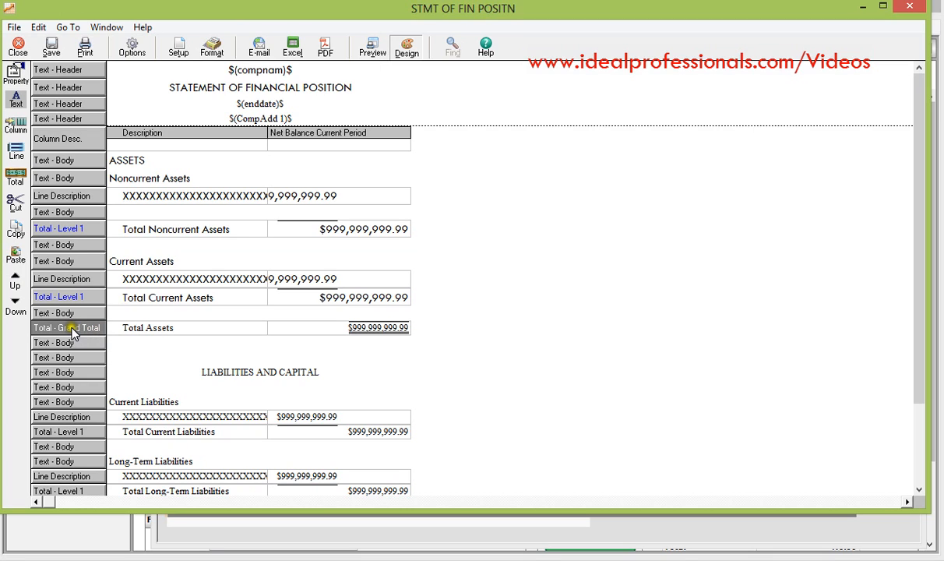
pyautogui.doubleClick(71, 329)
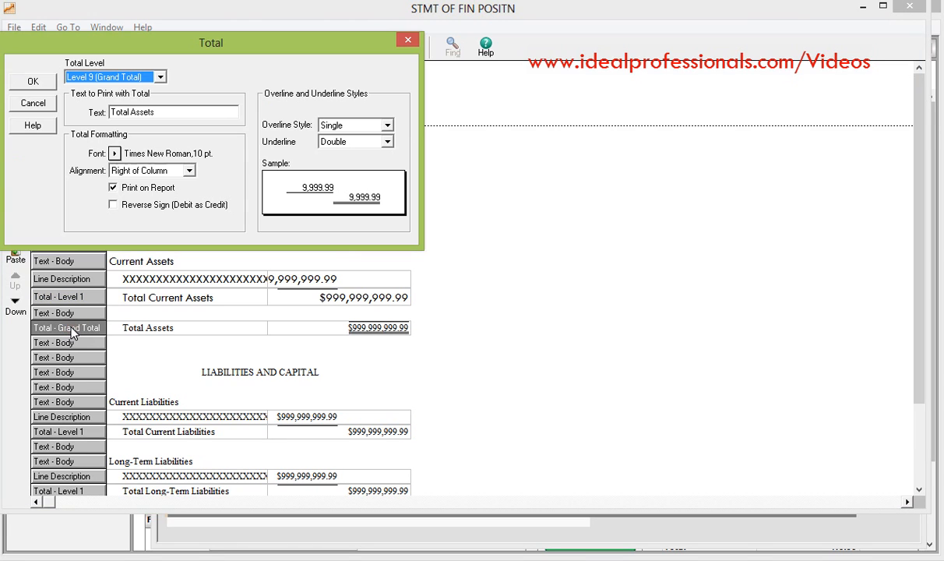
pyautogui.click(114, 154)
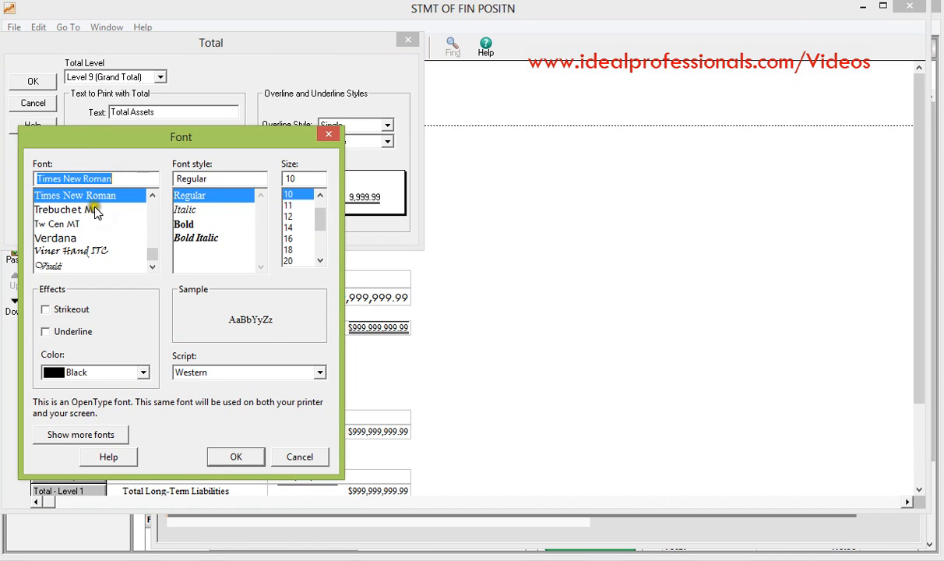
pyautogui.click(56, 223)
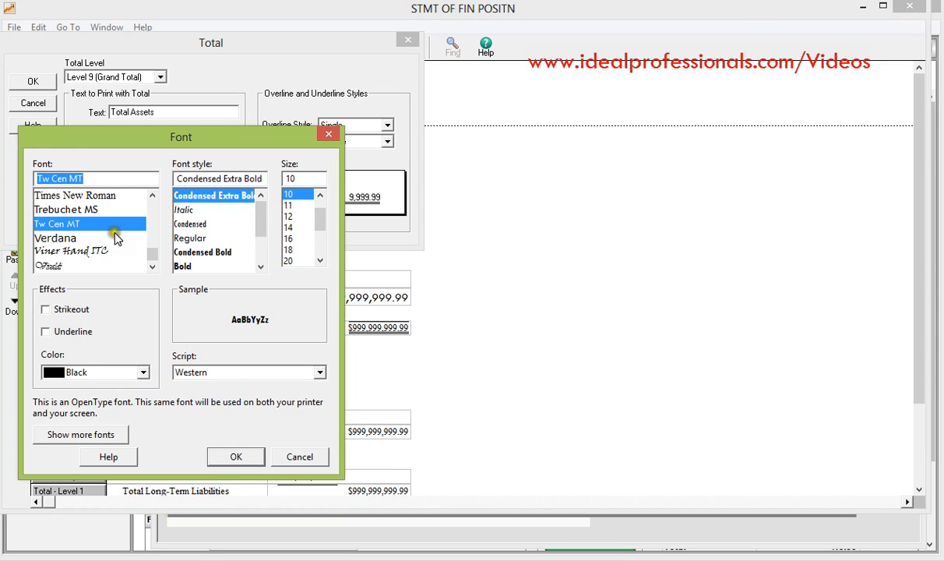
pyautogui.click(187, 238)
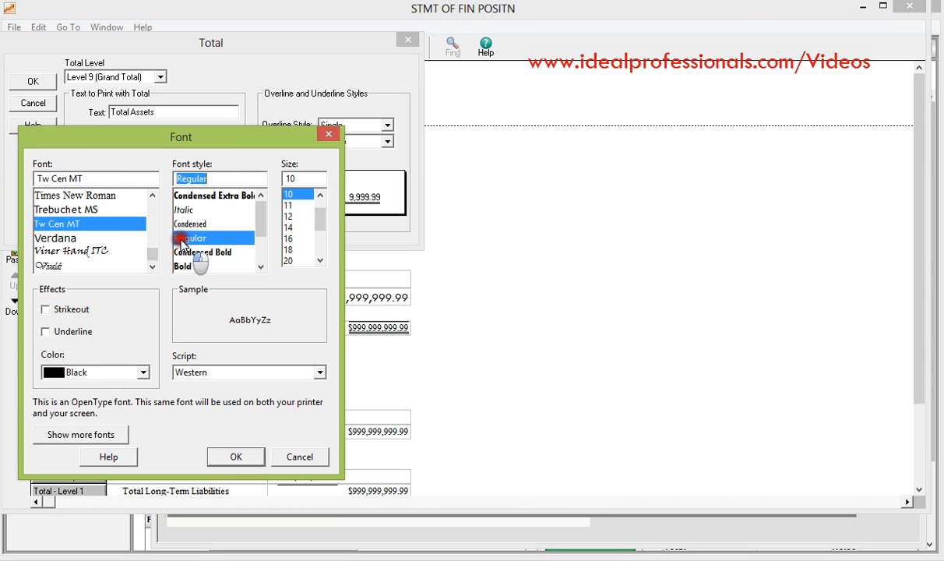
pyautogui.click(289, 217)
pyautogui.click(221, 458)
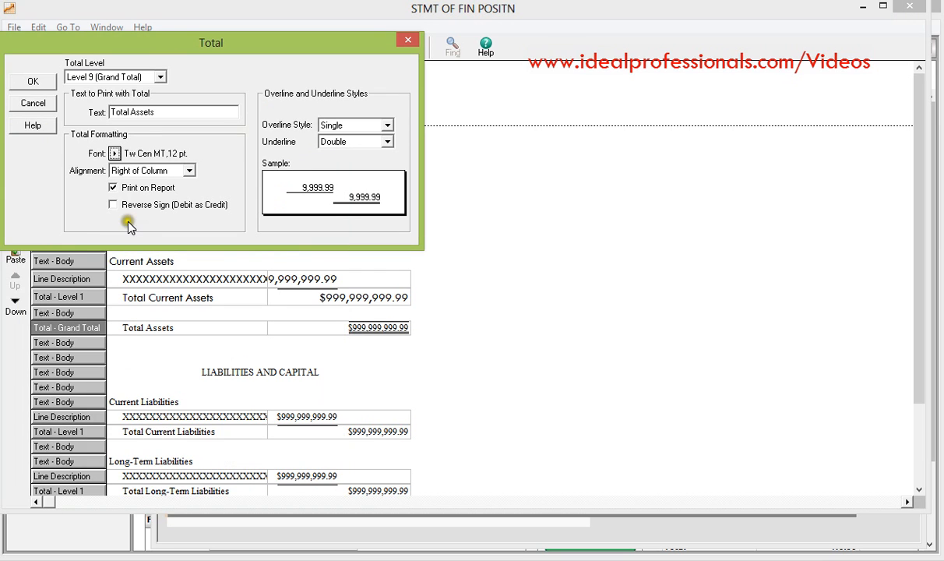
pyautogui.click(33, 83)
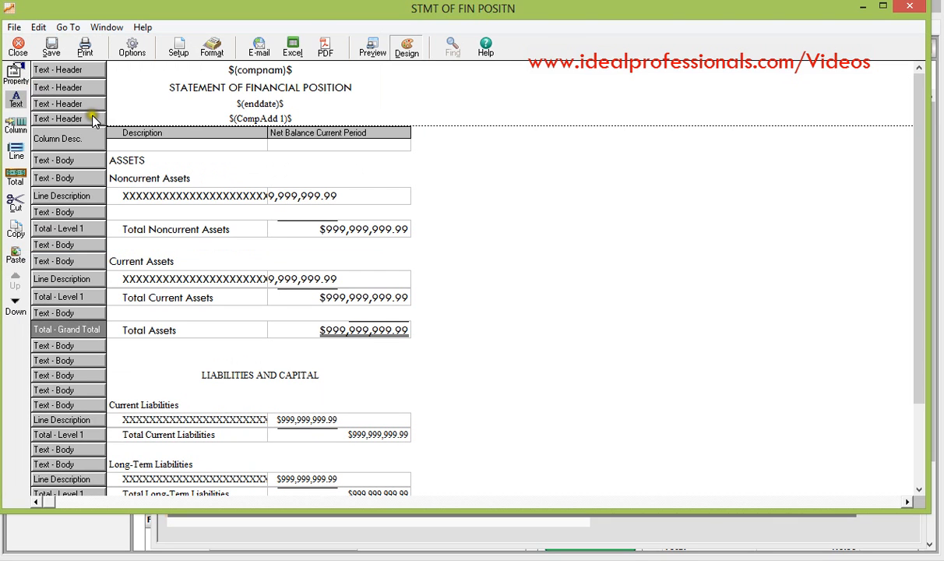
# Step: Save the report as STMT OF FIN POSITN, overwriting the existing version, and preview it with the default options
pyautogui.click(51, 46)
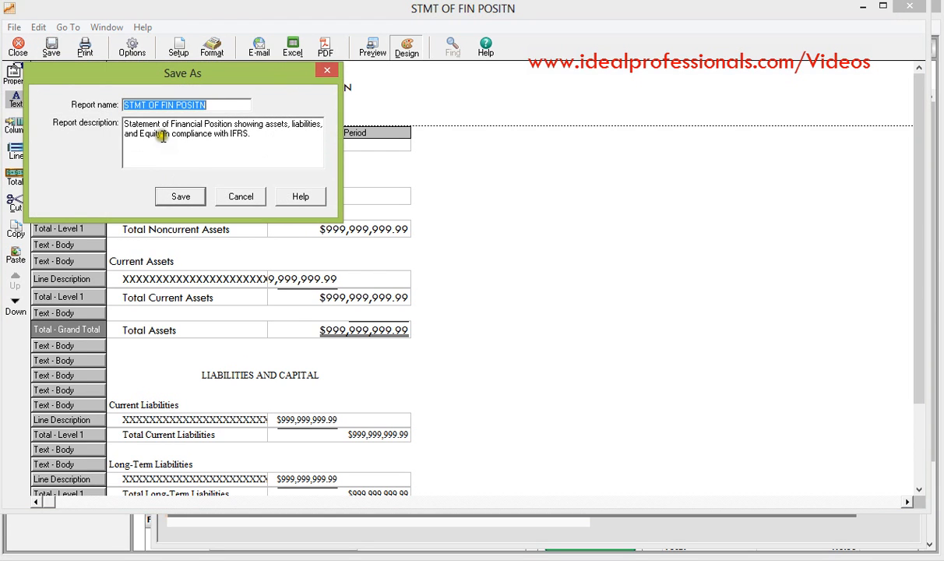
pyautogui.click(179, 195)
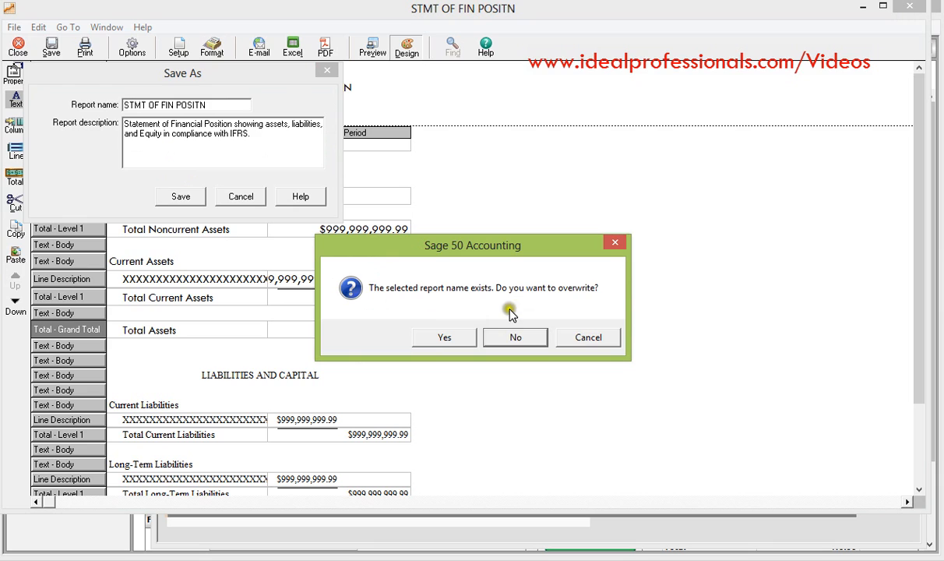
pyautogui.click(456, 339)
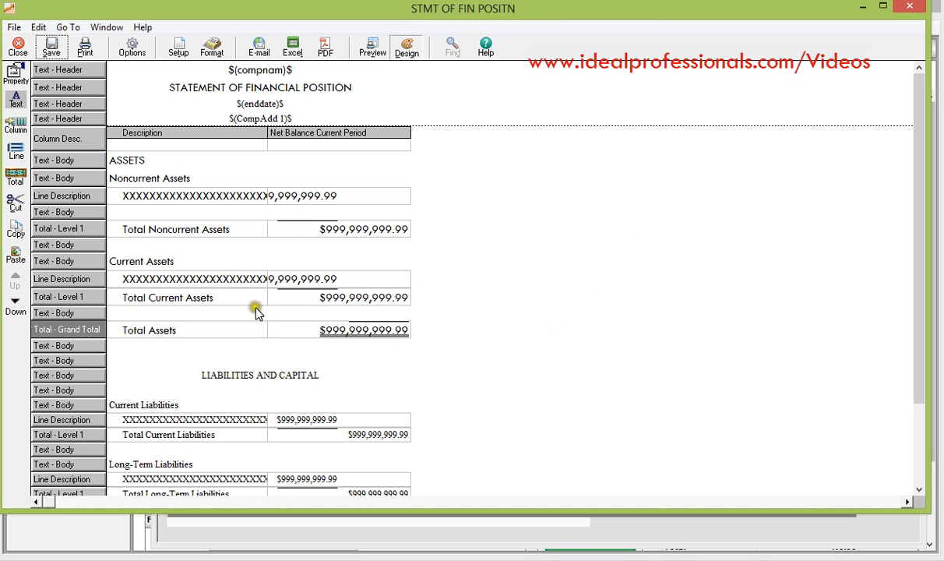
pyautogui.click(374, 49)
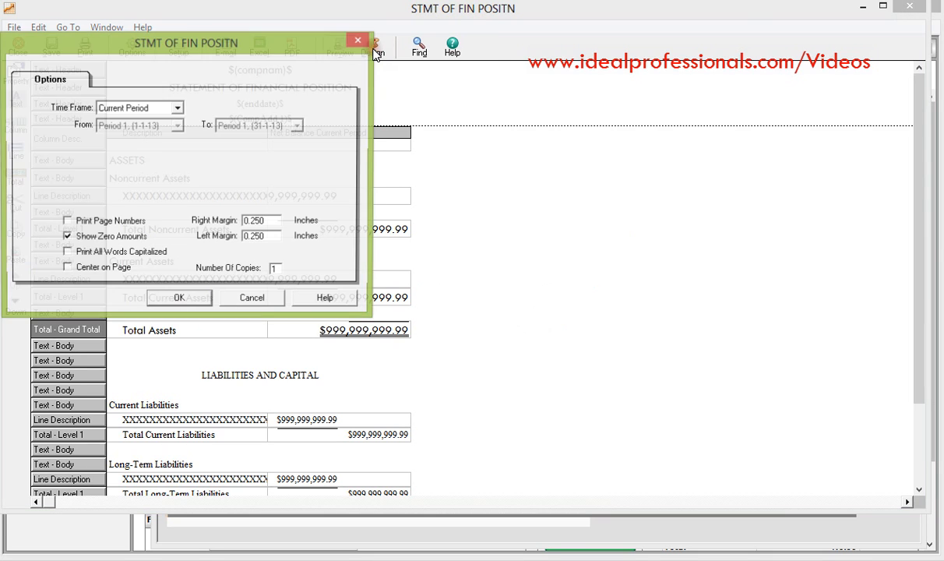
pyautogui.click(175, 303)
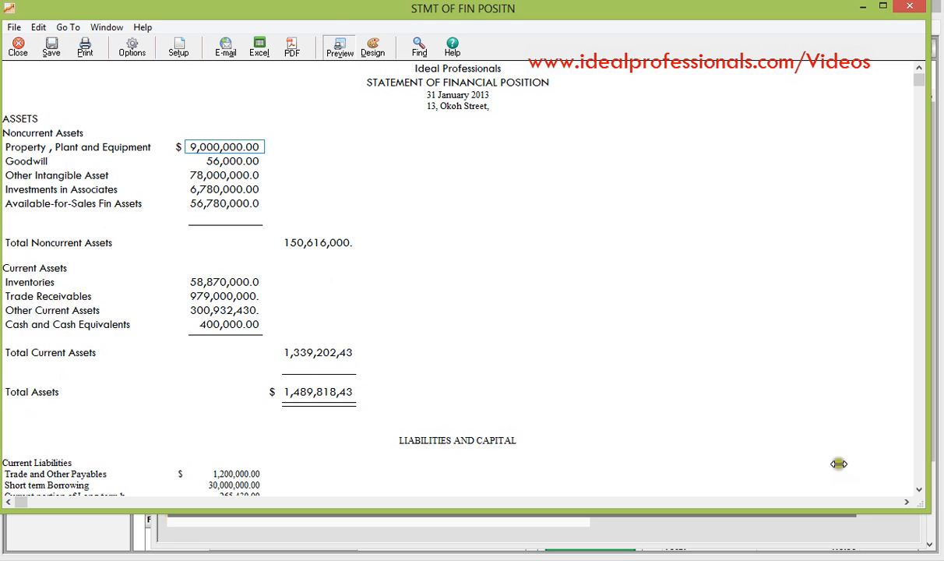
# Step: Return to the report design and remove the company address line from the header
pyautogui.moveTo(921, 494); pyautogui.dragTo(911, 496)
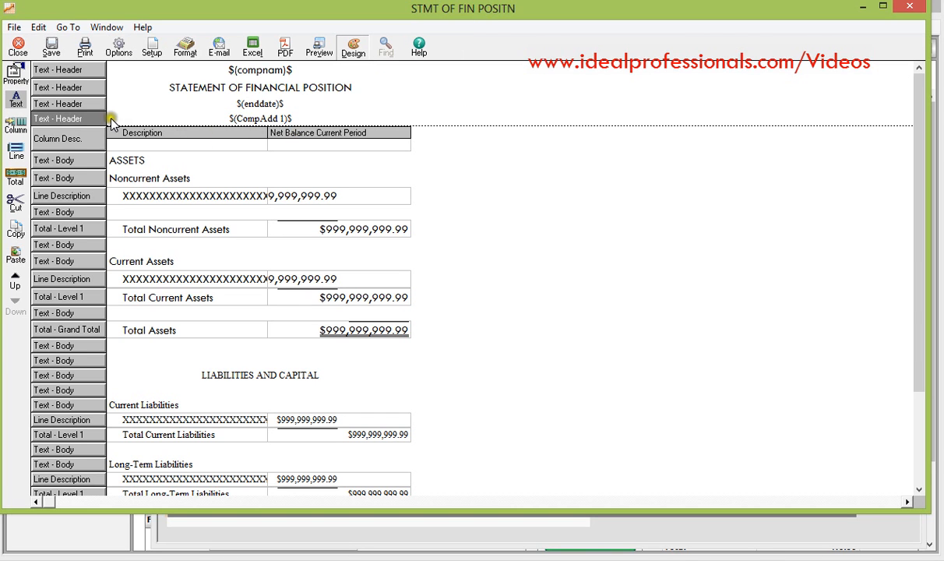
pyautogui.click(69, 122)
pyautogui.click(68, 121)
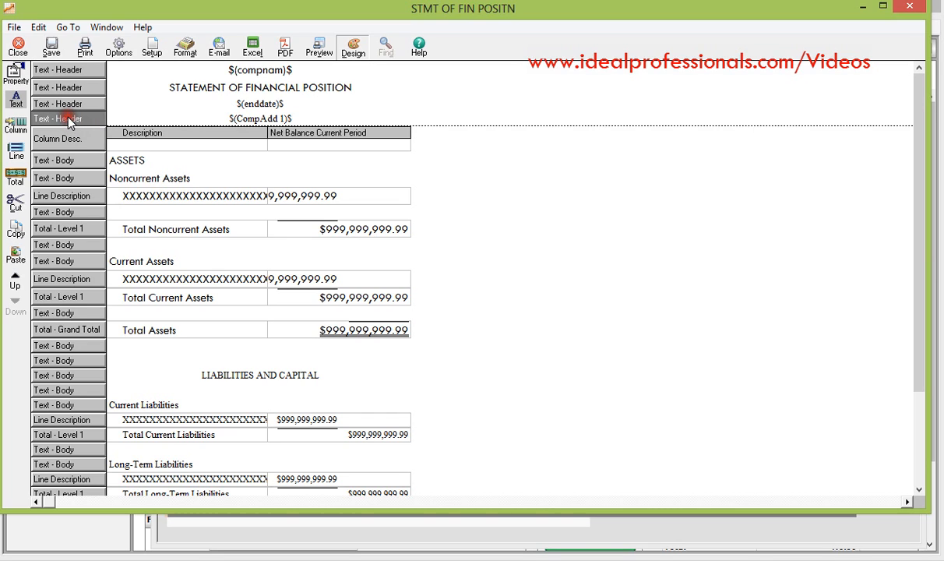
pyautogui.click(14, 227)
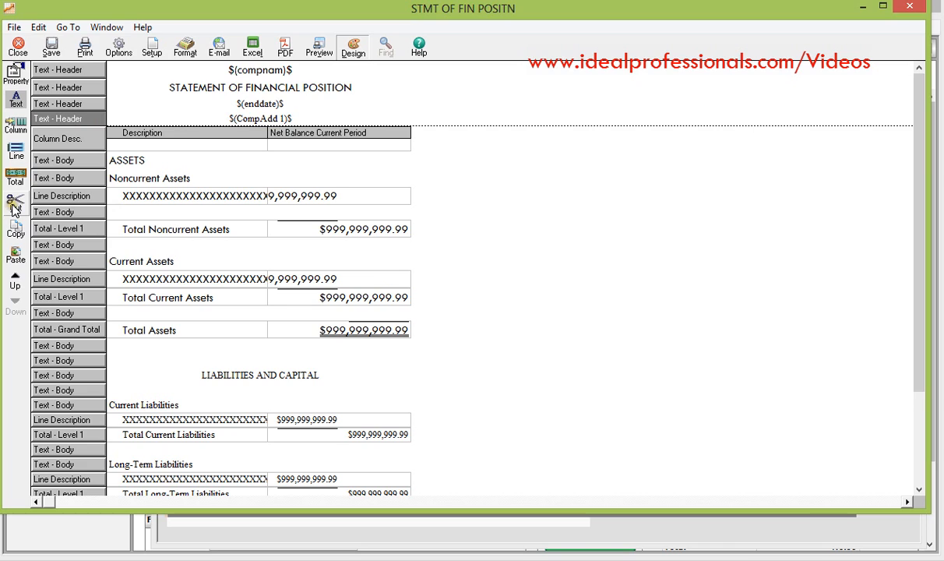
pyautogui.click(16, 204)
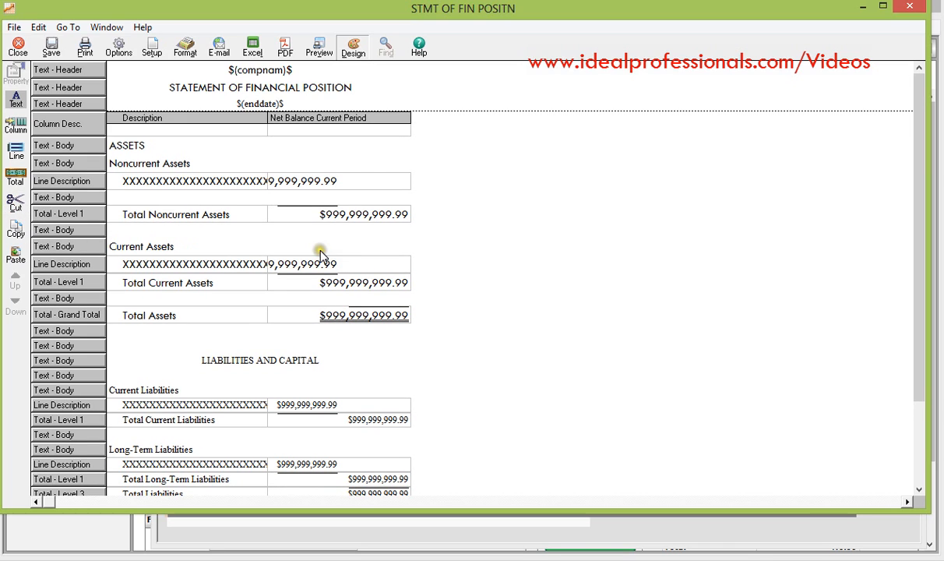
# Step: Rename the LIABILITIES AND CAPITAL heading to LIABILITIES AND EQUITY and align it to Left of Column
pyautogui.click(255, 360)
pyautogui.click(89, 368)
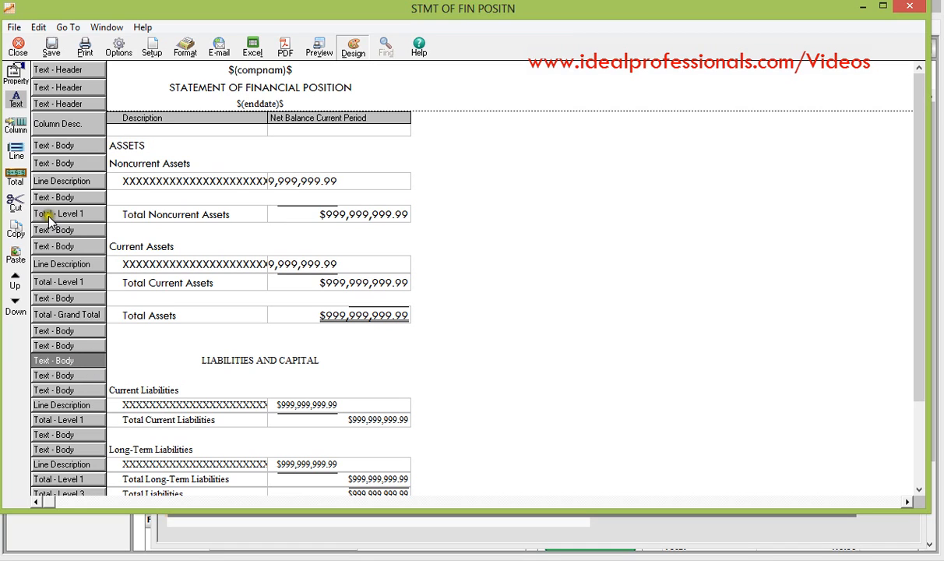
pyautogui.click(17, 78)
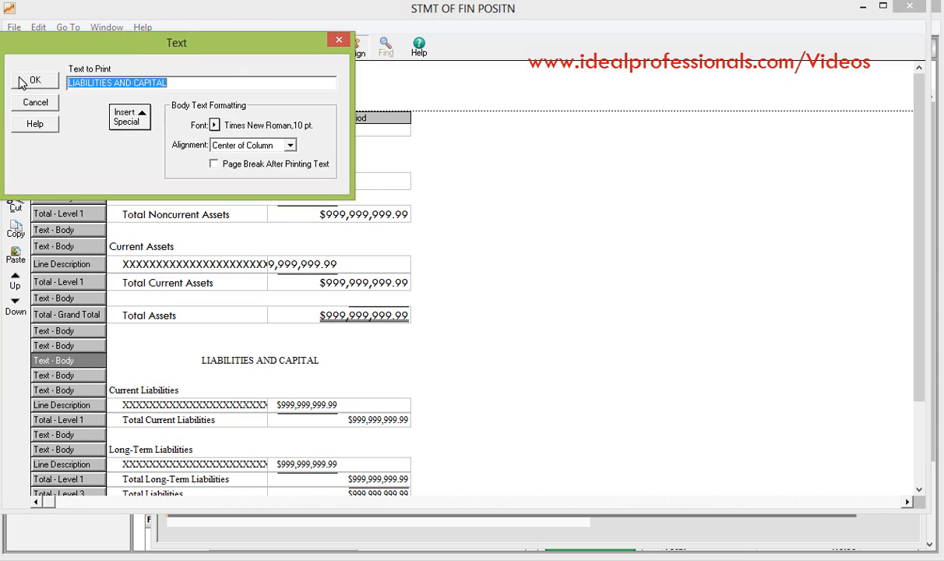
pyautogui.click(175, 84)
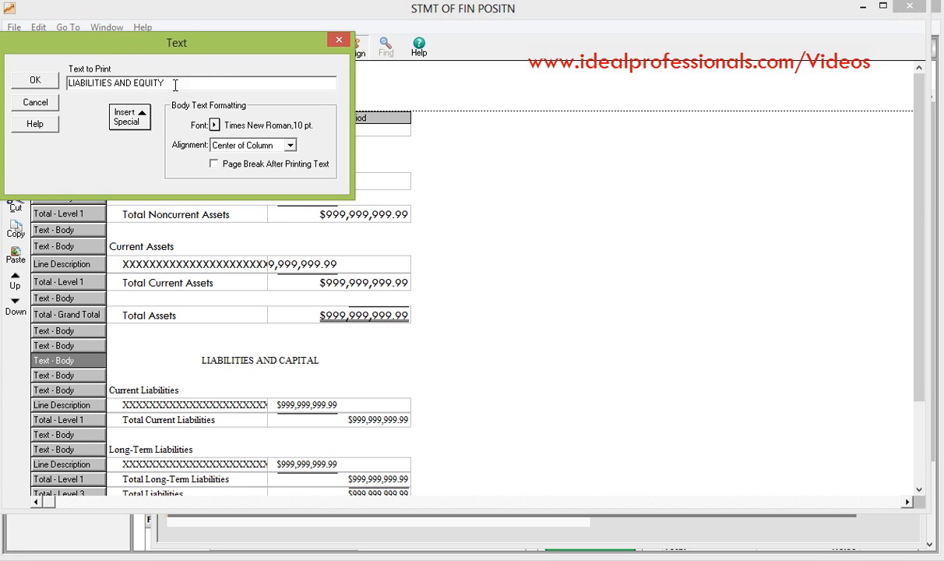
pyautogui.click(290, 145)
pyautogui.click(291, 159)
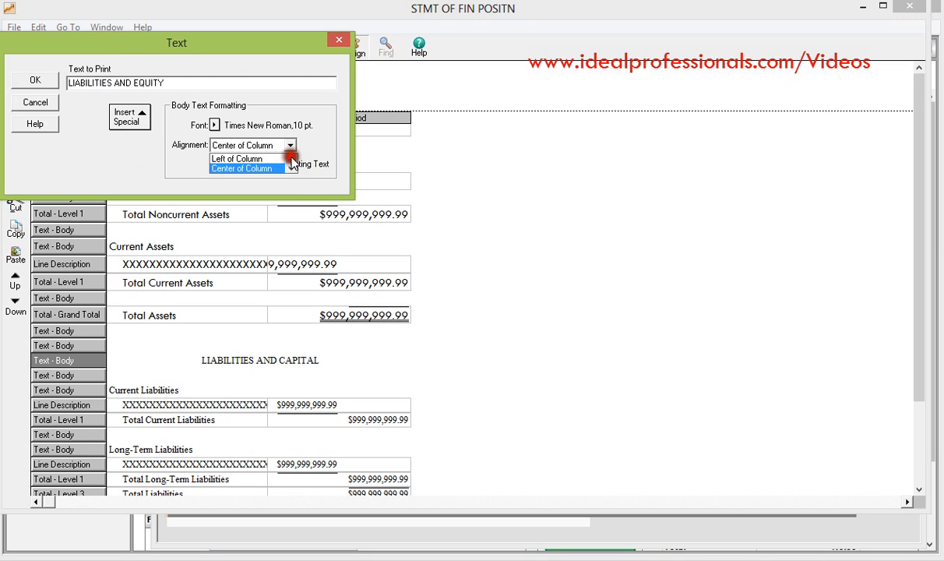
pyautogui.click(260, 160)
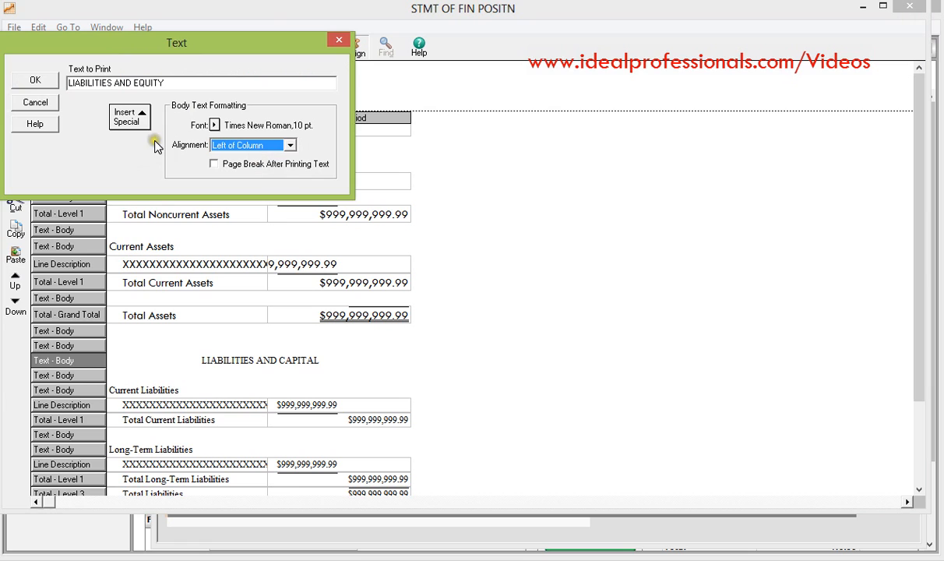
pyautogui.click(50, 83)
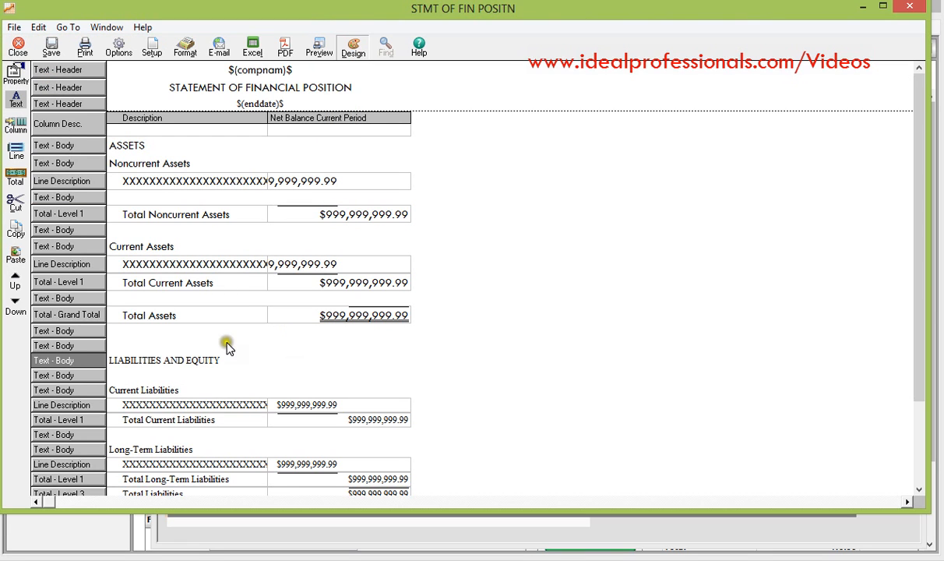
# Step: Set the font of the Current Liabilities heading to Tw Cen MT, Regular, 12 pt
pyautogui.click(97, 390)
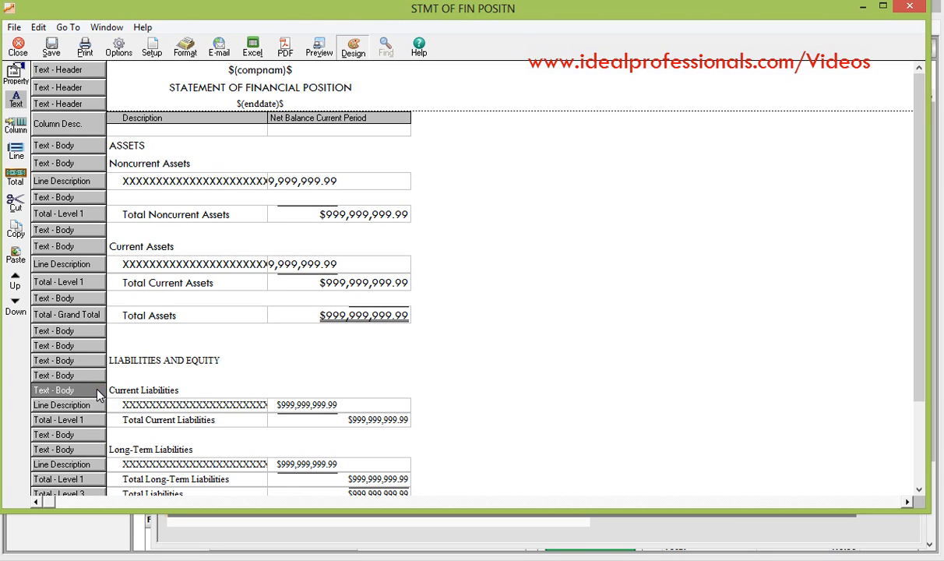
pyautogui.doubleClick(98, 391)
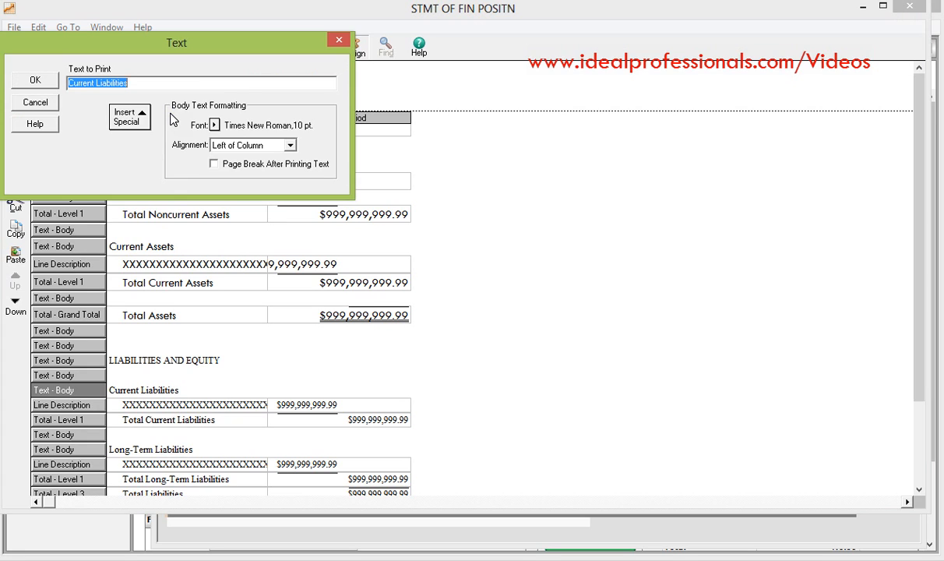
pyautogui.click(215, 126)
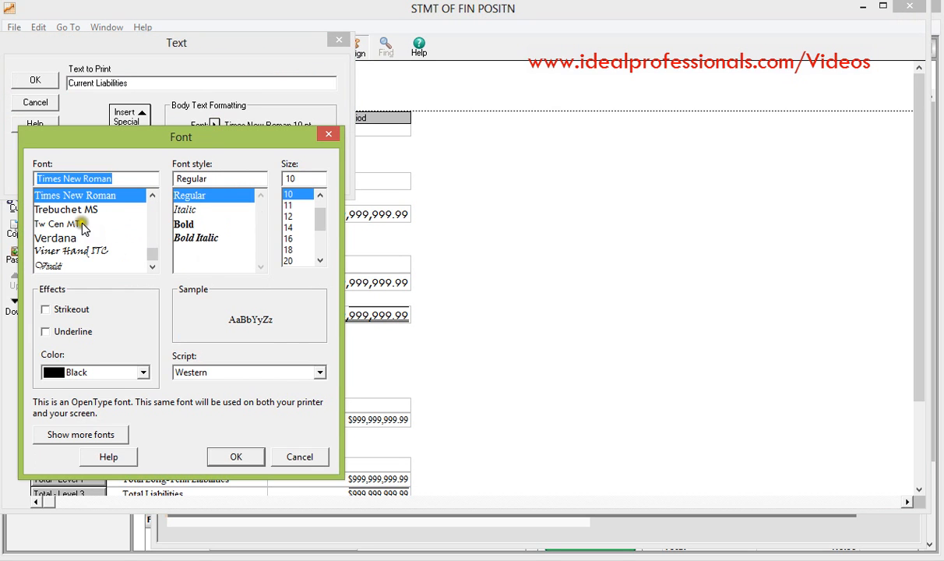
pyautogui.click(71, 224)
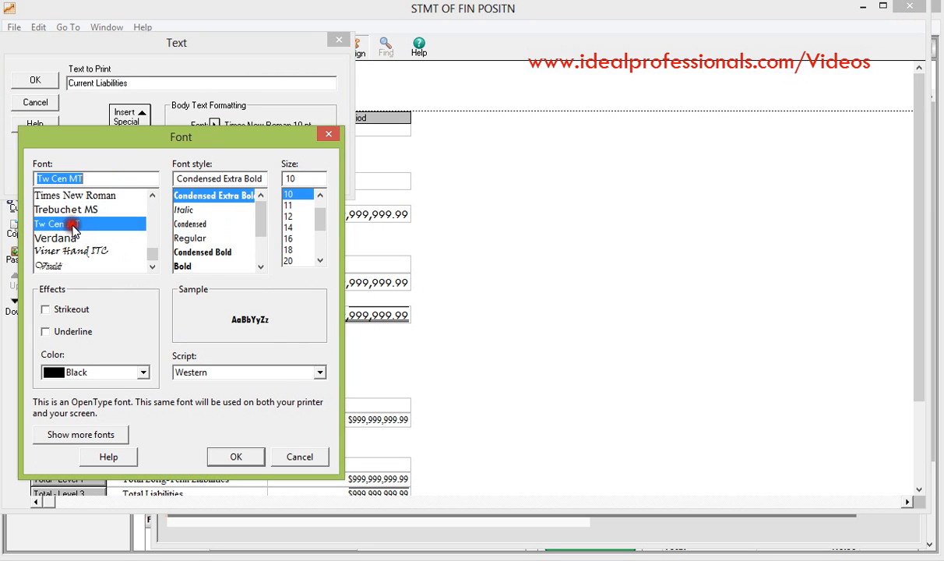
pyautogui.click(195, 239)
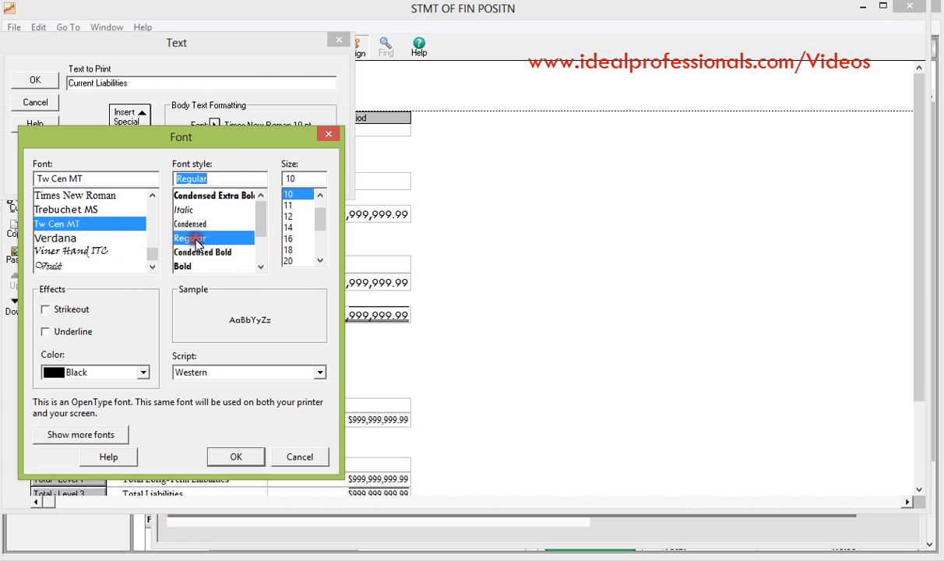
pyautogui.click(301, 217)
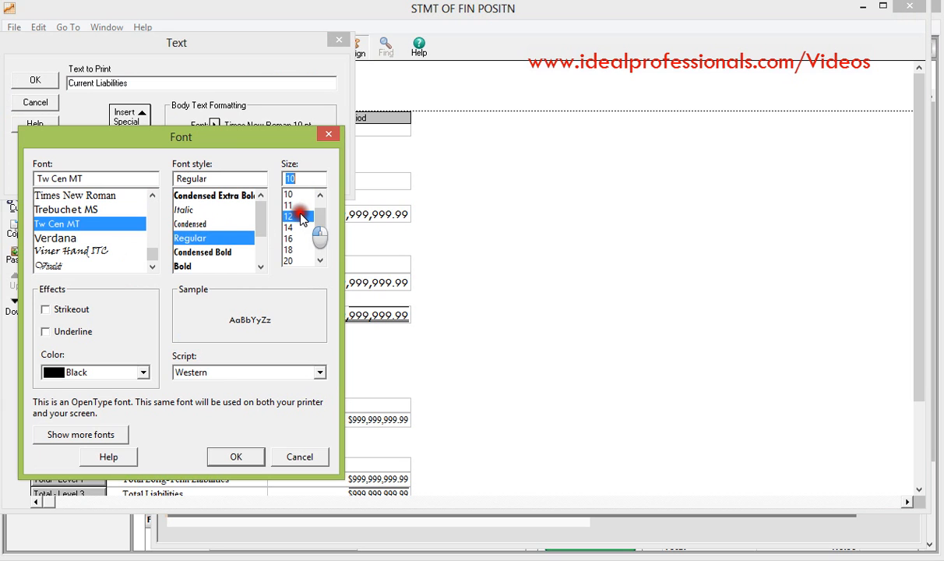
pyautogui.click(233, 458)
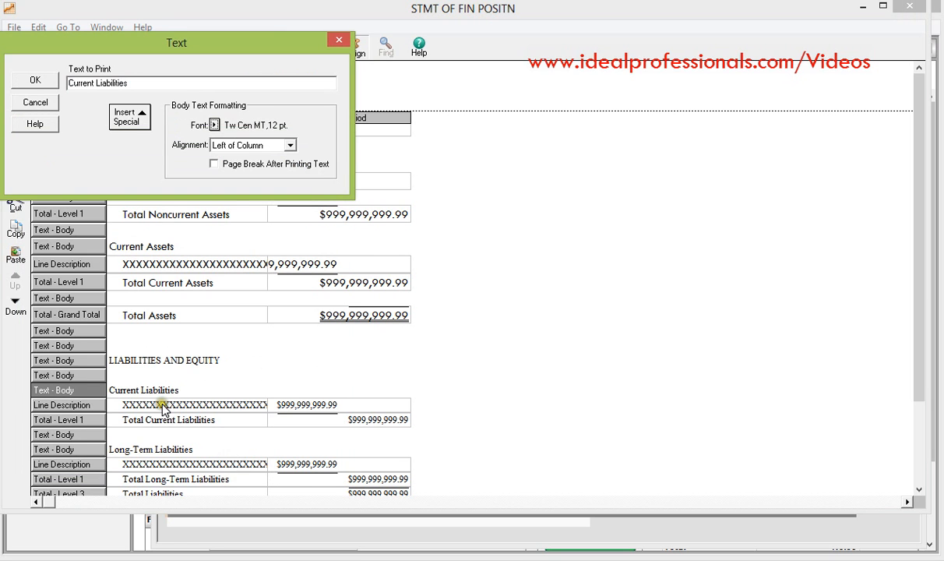
pyautogui.click(39, 81)
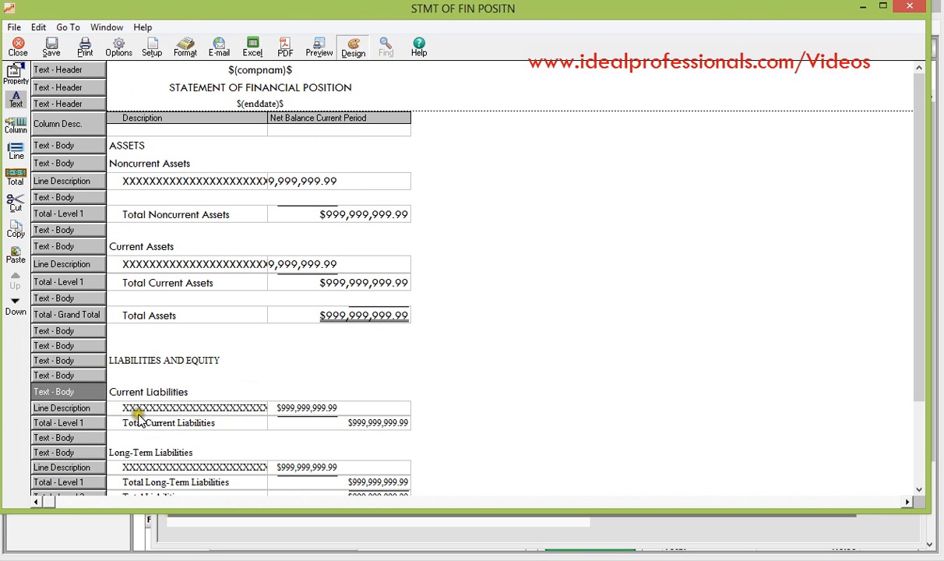
# Step: Move the Capital heading up so that it sits directly below the LIABILITIES AND EQUITY heading
pyautogui.click(920, 493)
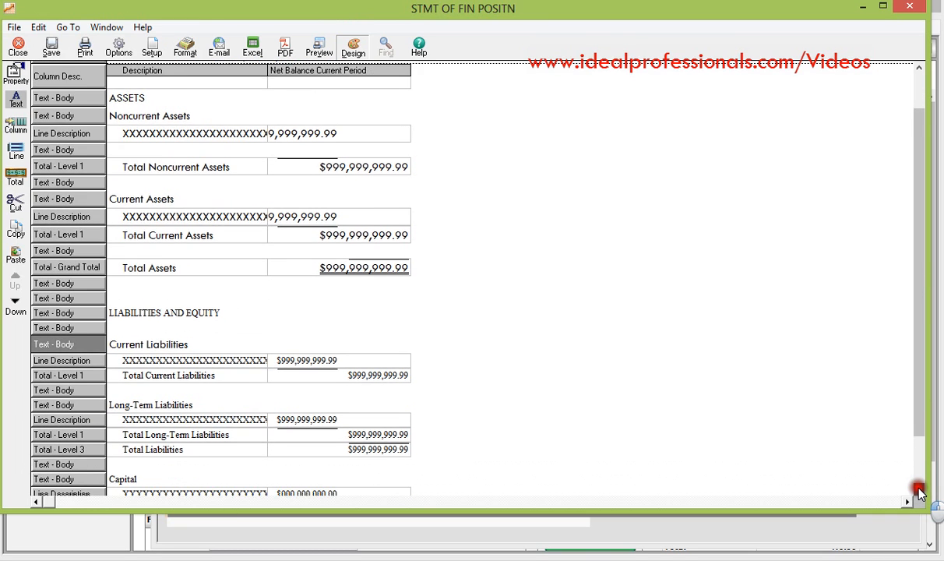
pyautogui.click(920, 492)
pyautogui.click(920, 492)
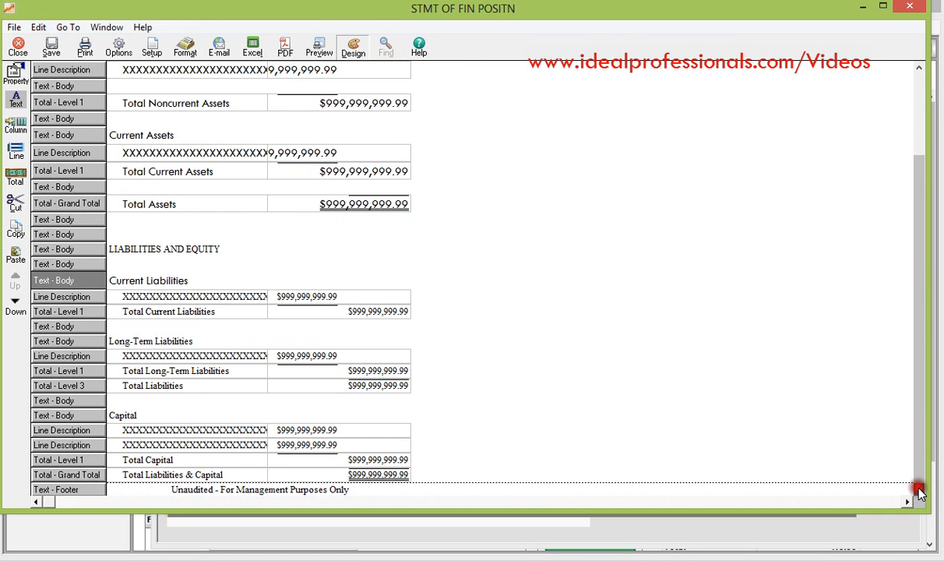
pyautogui.click(920, 493)
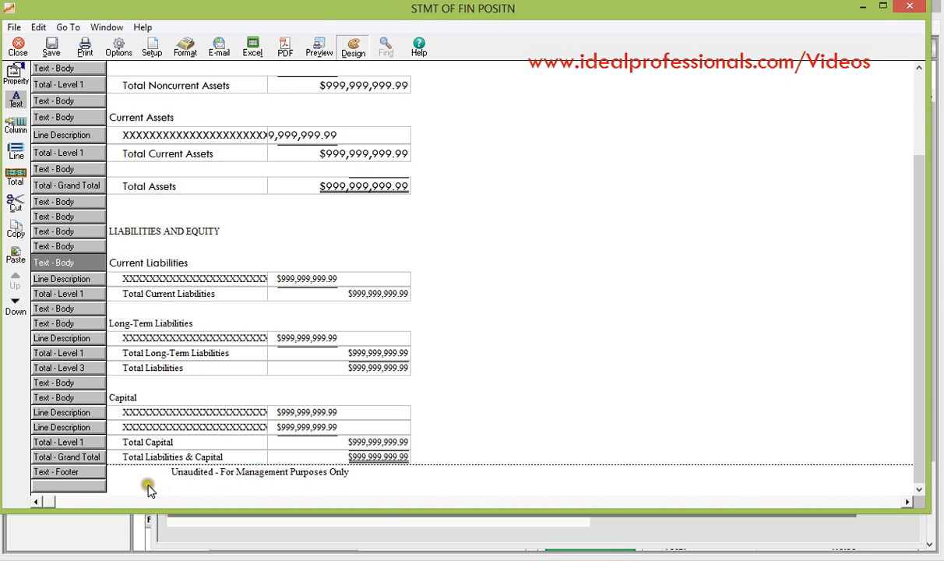
pyautogui.click(74, 397)
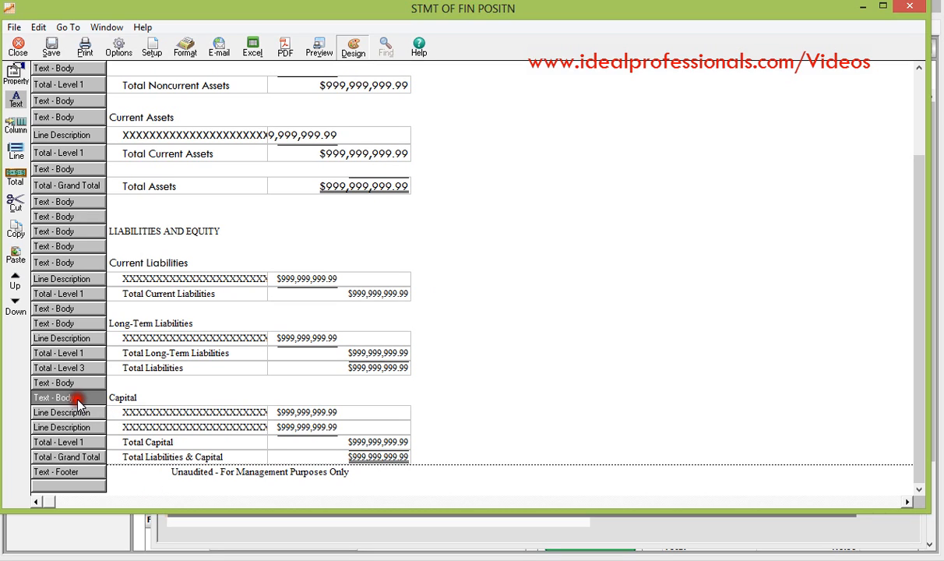
pyautogui.click(16, 287)
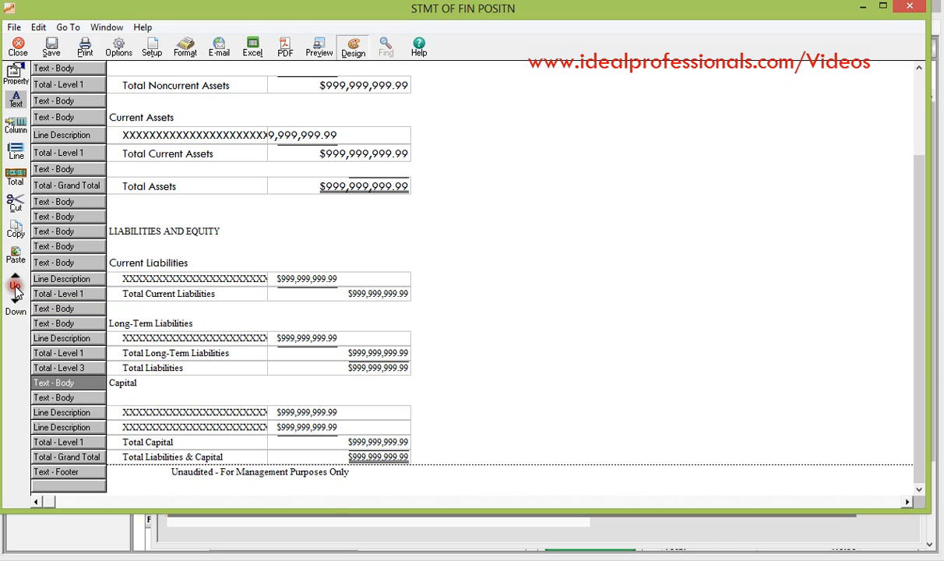
pyautogui.click(16, 287)
pyautogui.click(16, 287)
pyautogui.click(15, 287)
pyautogui.click(16, 287)
pyautogui.click(16, 287)
pyautogui.click(15, 286)
pyautogui.click(15, 287)
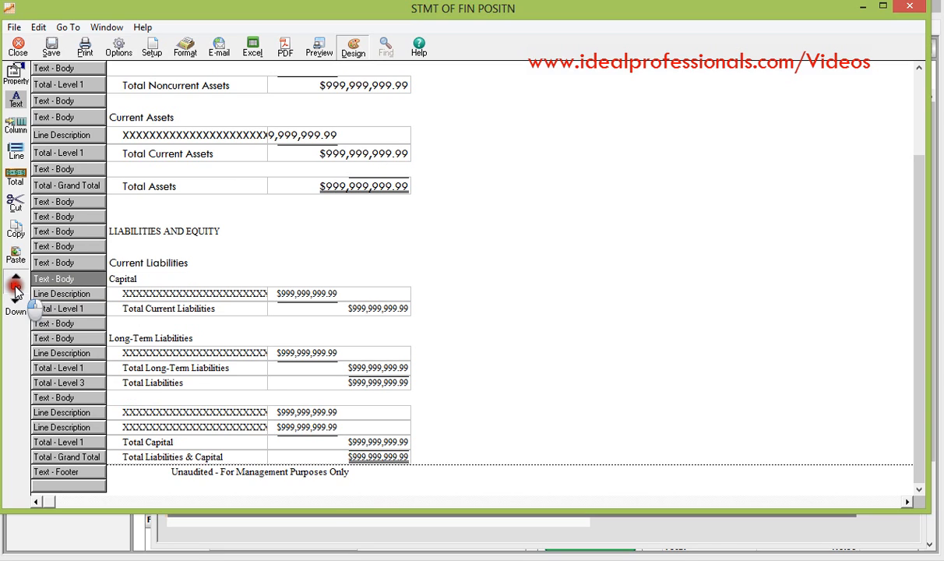
pyautogui.click(16, 287)
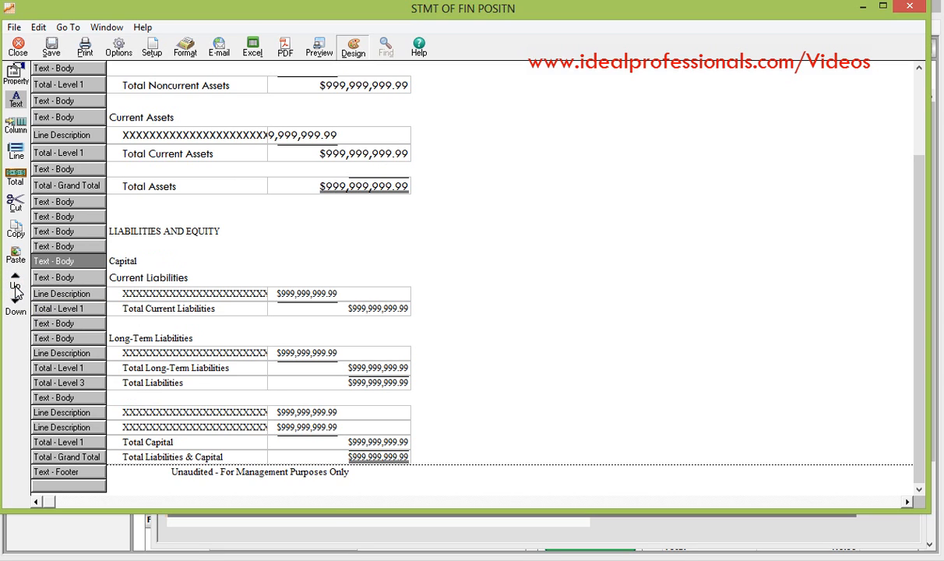
pyautogui.click(15, 287)
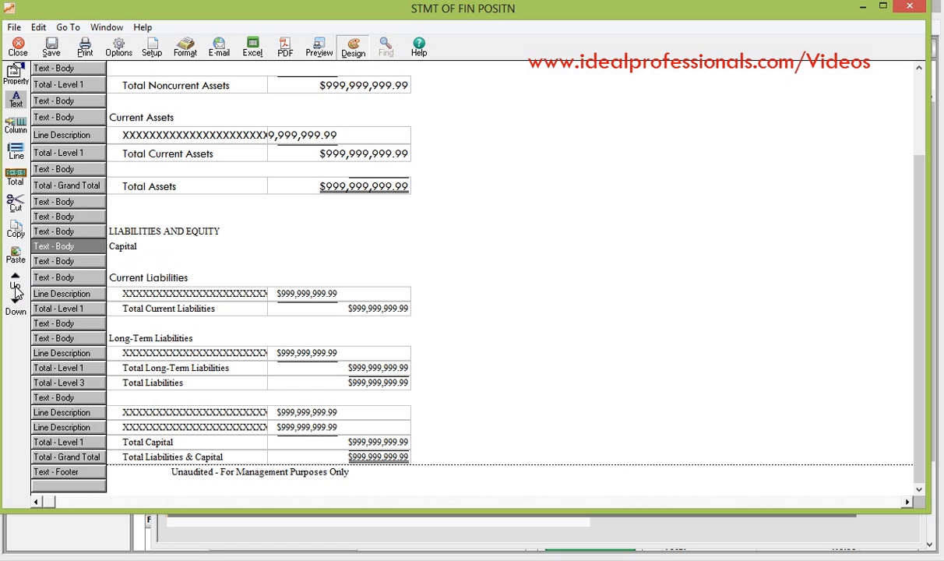
# Step: Move the first of the two capital line descriptions up to directly below the Capital heading
pyautogui.click(100, 413)
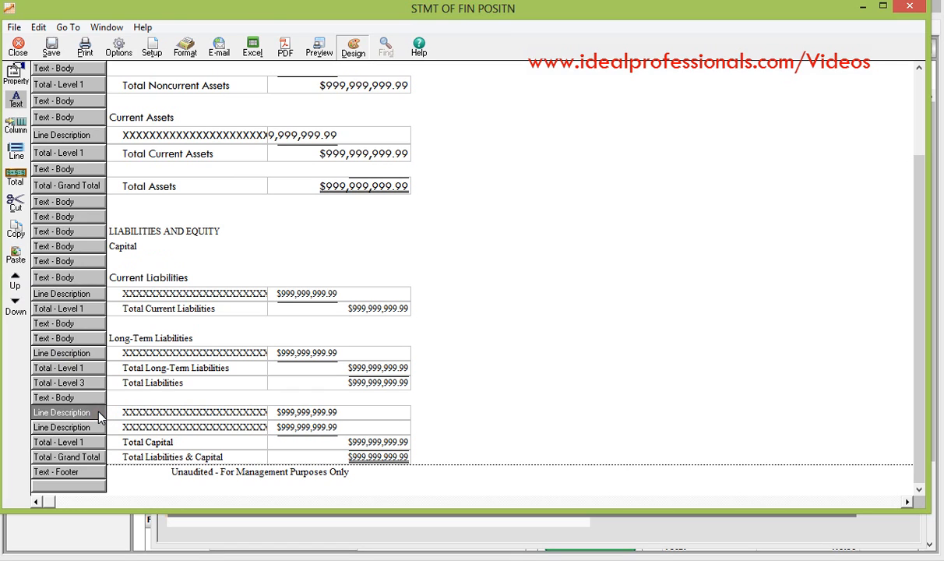
pyautogui.click(14, 280)
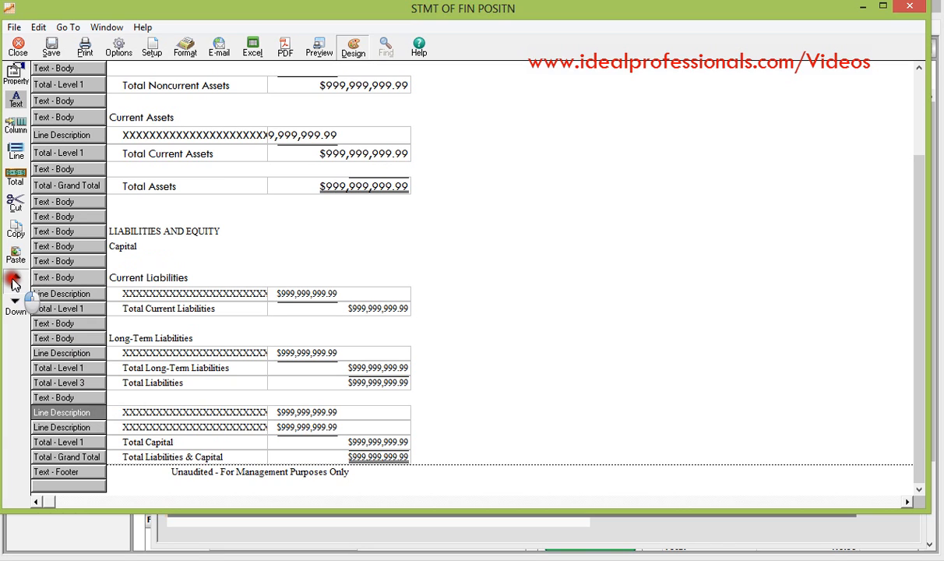
pyautogui.click(14, 282)
pyautogui.doubleClick(13, 282)
pyautogui.click(14, 282)
pyautogui.click(14, 282)
pyautogui.click(14, 283)
pyautogui.click(13, 282)
pyautogui.click(13, 282)
pyautogui.click(14, 283)
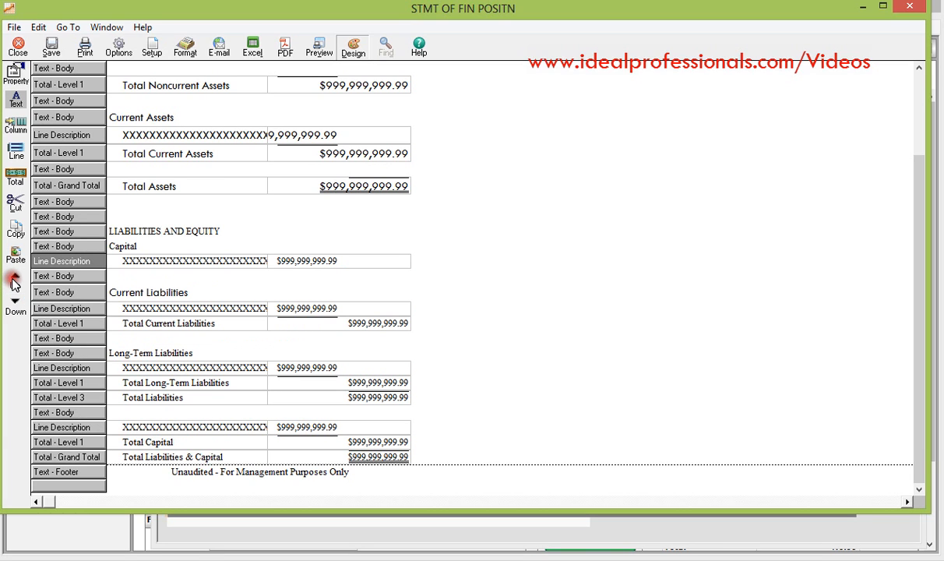
# Step: Move the remaining capital line description up to directly below the first one in the Capital section
pyautogui.click(76, 427)
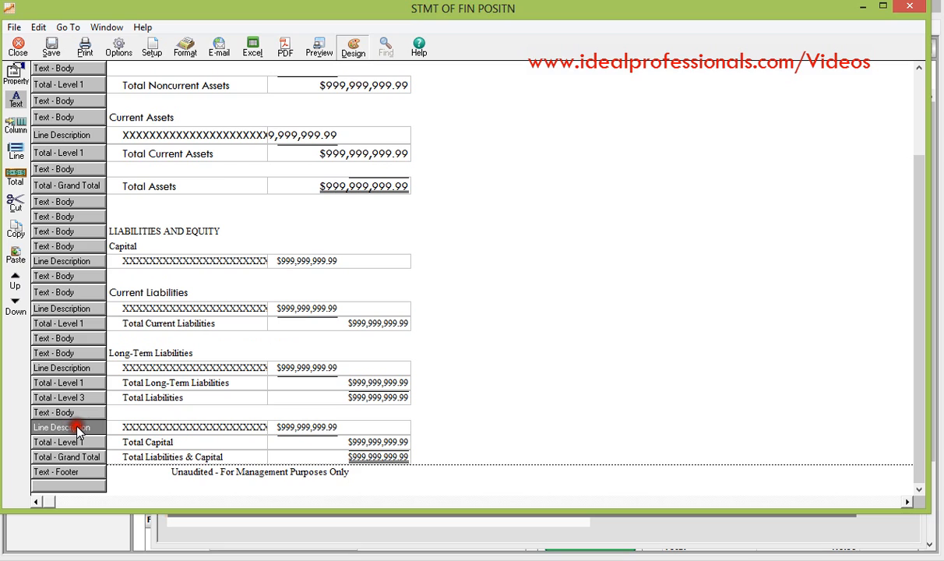
pyautogui.click(15, 280)
pyautogui.click(15, 281)
pyautogui.click(15, 280)
pyautogui.click(16, 280)
pyautogui.click(15, 281)
pyautogui.click(16, 281)
pyautogui.click(16, 280)
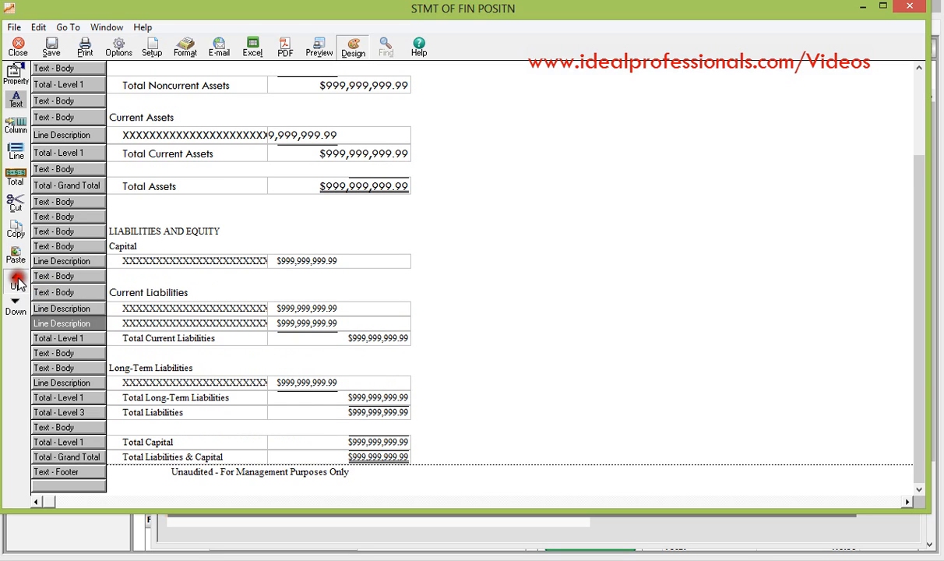
pyautogui.click(16, 281)
pyautogui.click(16, 281)
pyautogui.click(15, 281)
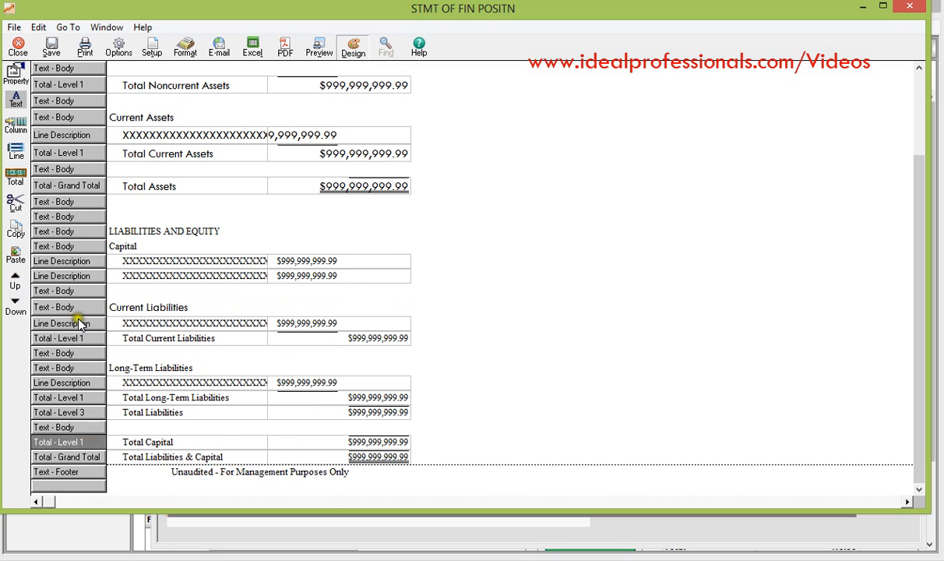
# Step: Move the Total Capital row up to directly below the two capital line descriptions
pyautogui.click(14, 281)
pyautogui.click(14, 280)
pyautogui.click(14, 280)
pyautogui.click(14, 281)
pyautogui.click(14, 281)
pyautogui.click(14, 281)
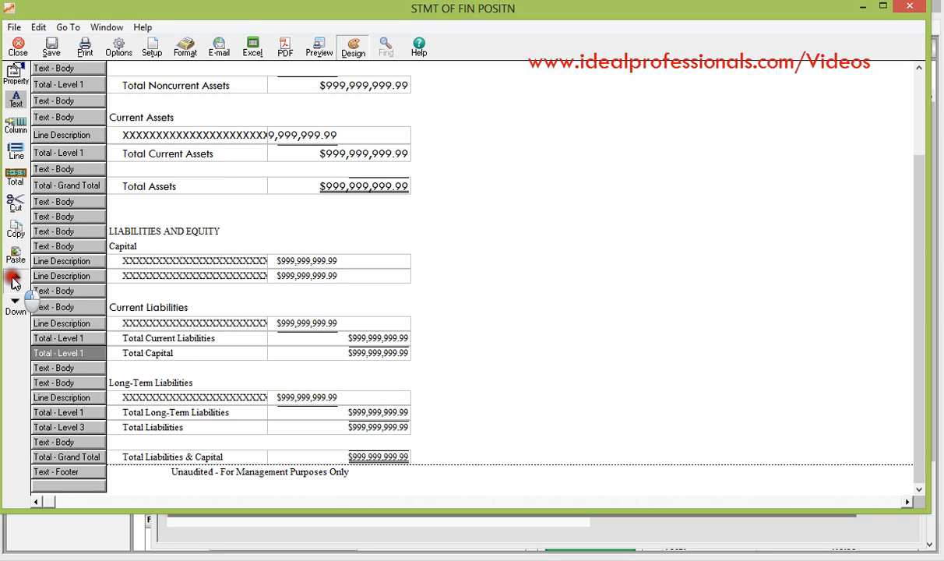
pyautogui.click(14, 281)
pyautogui.click(14, 280)
pyautogui.click(14, 281)
pyautogui.click(14, 281)
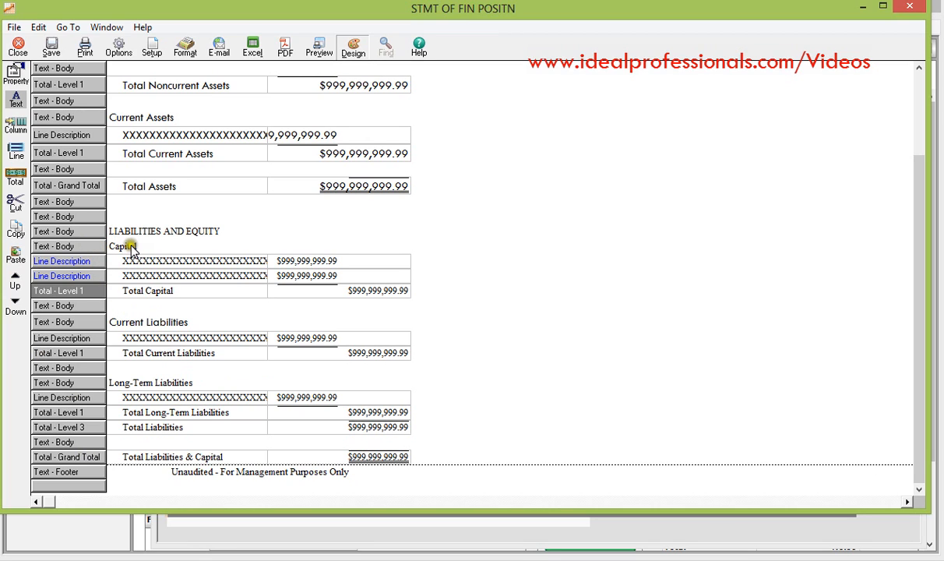
# Step: Rename the Capital heading to "Equity" and set its font to Tw Cen MT, Regular, 12 pt
pyautogui.doubleClick(85, 248)
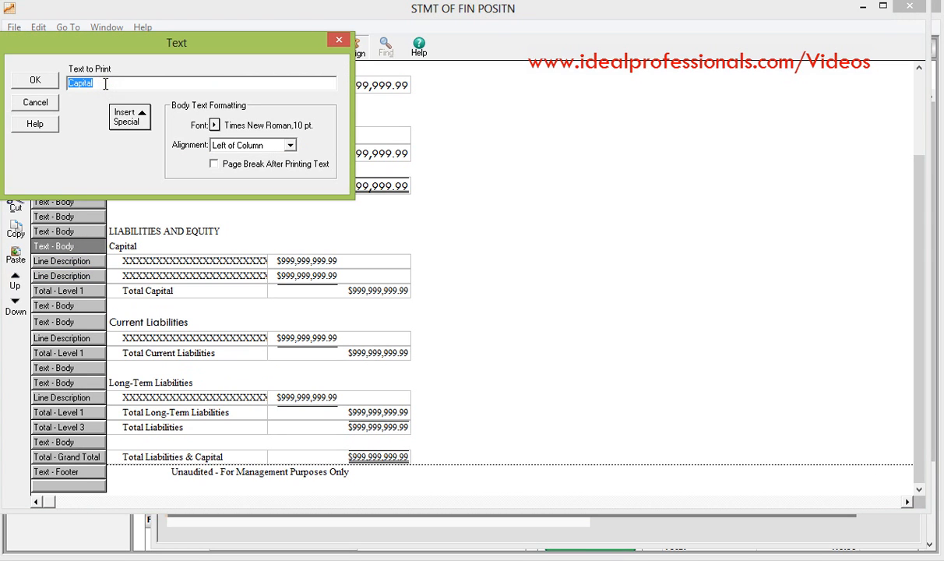
pyautogui.write('Equity')
pyautogui.click(215, 126)
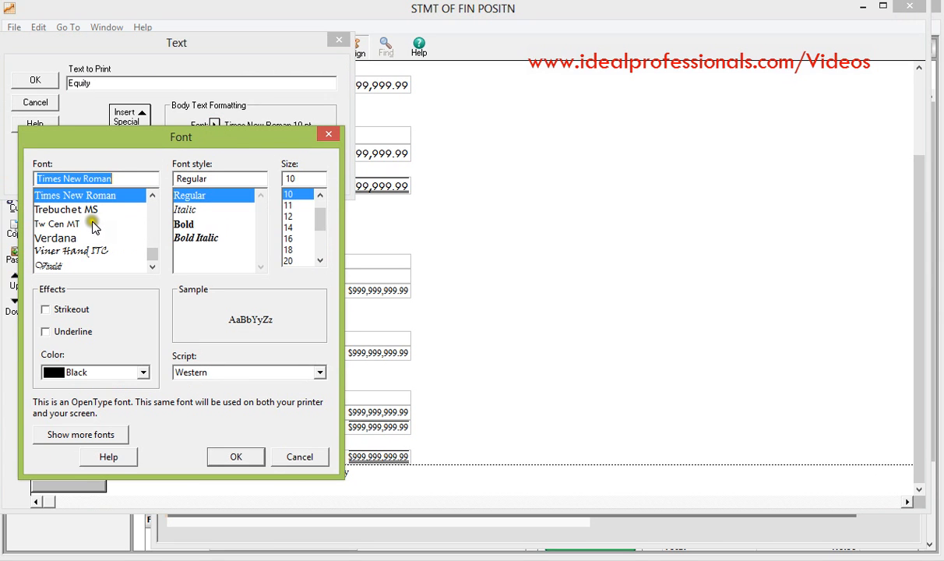
pyautogui.click(92, 224)
pyautogui.click(185, 238)
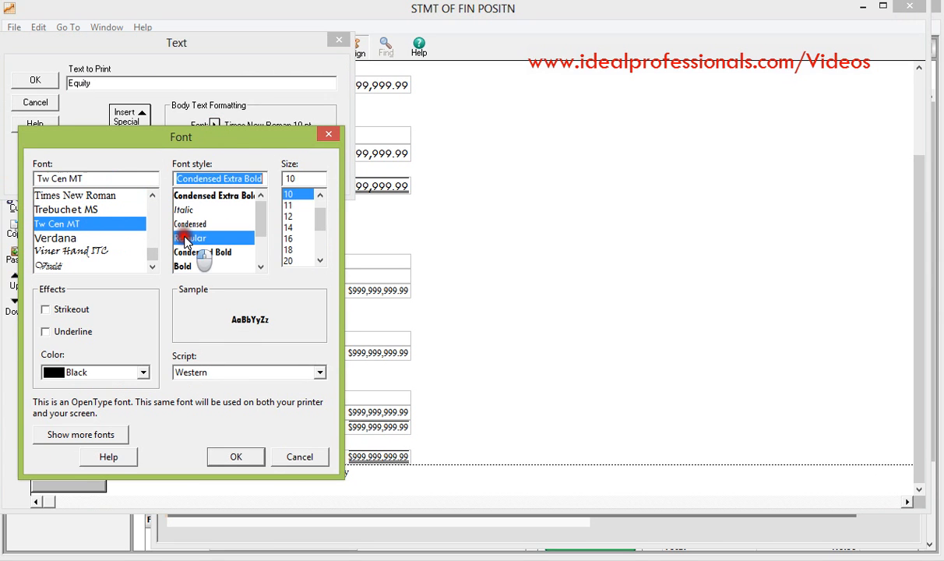
pyautogui.click(289, 219)
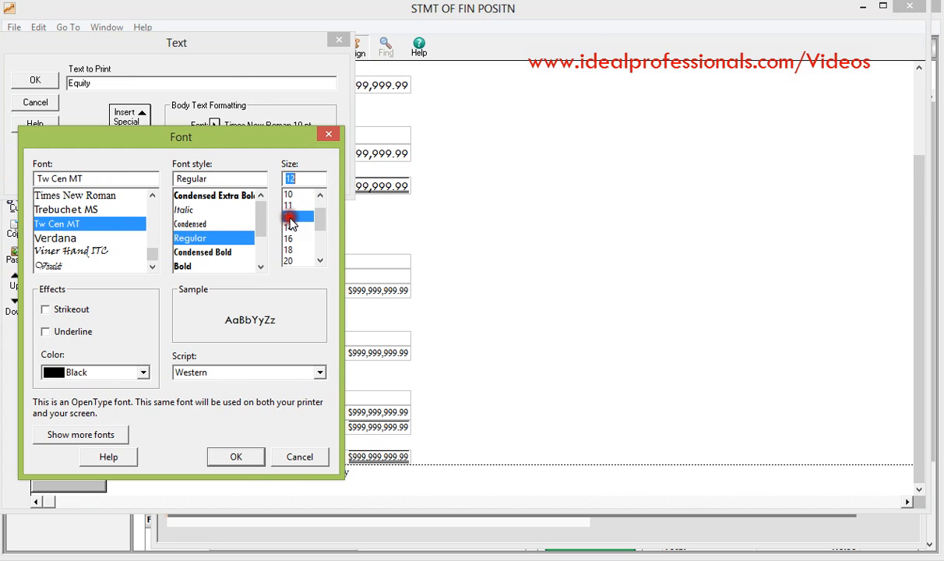
pyautogui.click(234, 457)
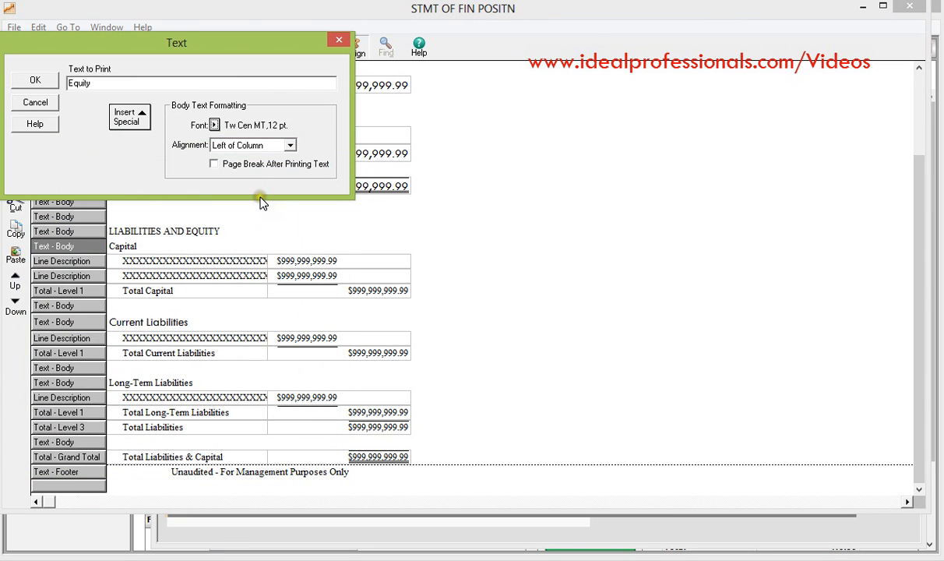
pyautogui.click(35, 80)
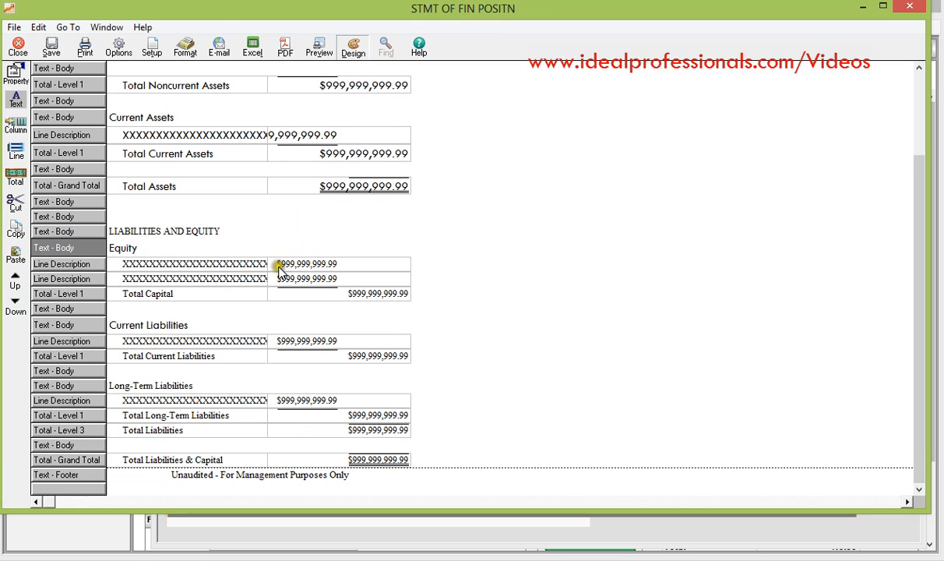
# Step: Change the Total Capital row's text to "Total Equity" and set its font to Tw Cen MT, Regular, 12 pt
pyautogui.doubleClick(92, 296)
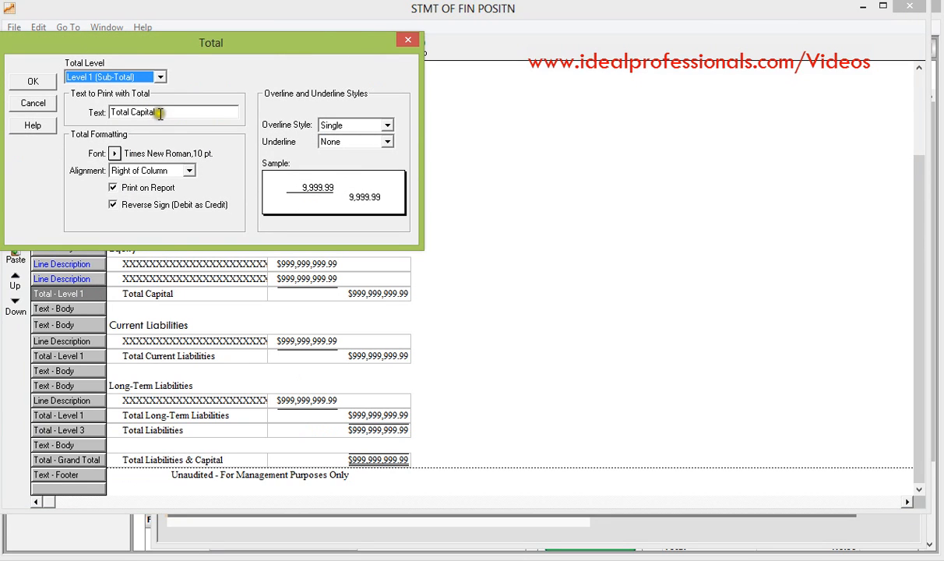
pyautogui.click(159, 113)
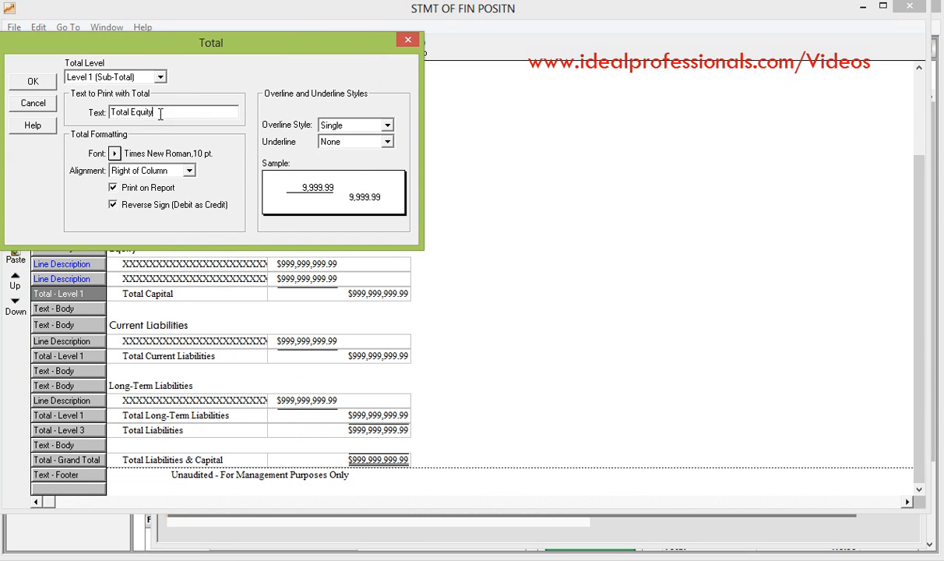
pyautogui.click(116, 153)
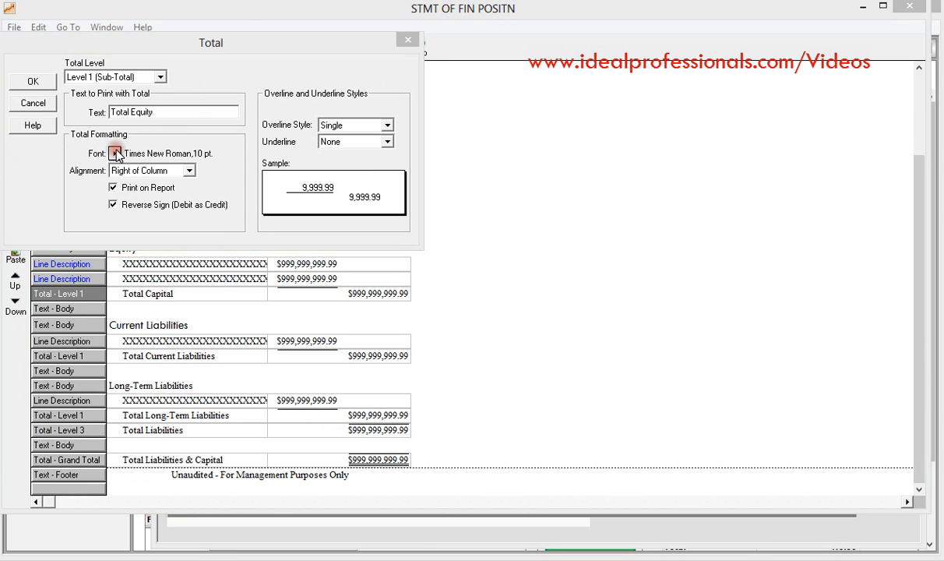
pyautogui.click(75, 223)
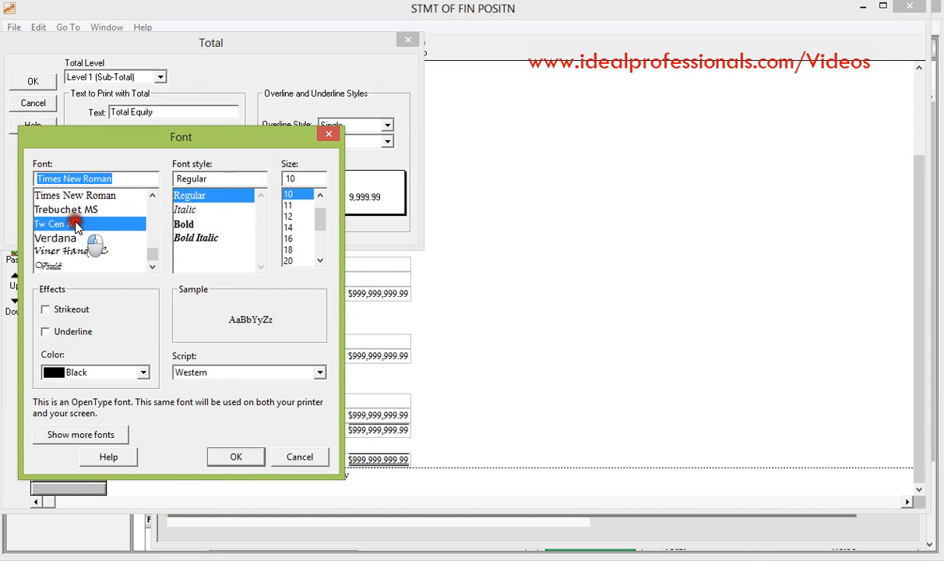
pyautogui.click(191, 236)
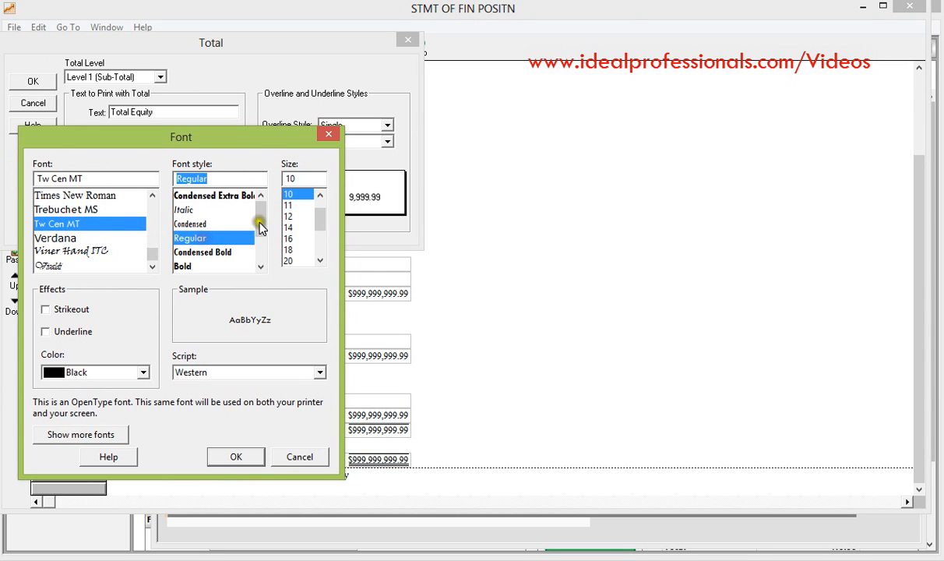
pyautogui.click(288, 216)
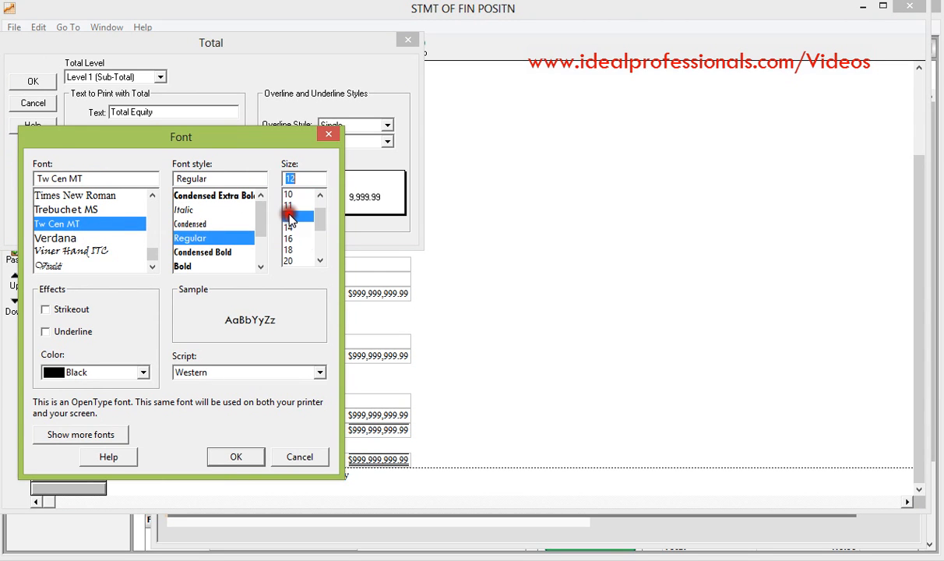
pyautogui.click(219, 461)
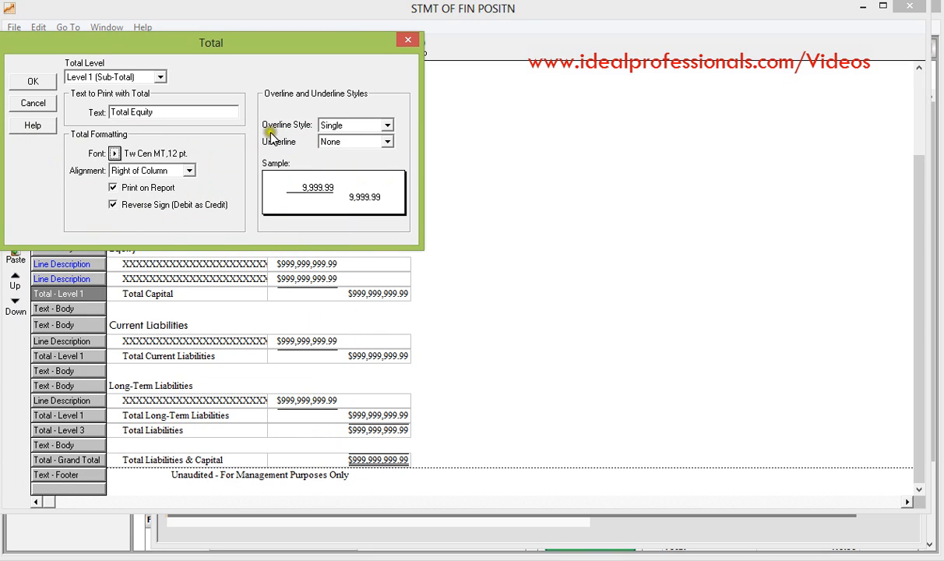
# Step: Choose the Single overline style for the Total Equity row and apply the changes to that total
pyautogui.click(388, 126)
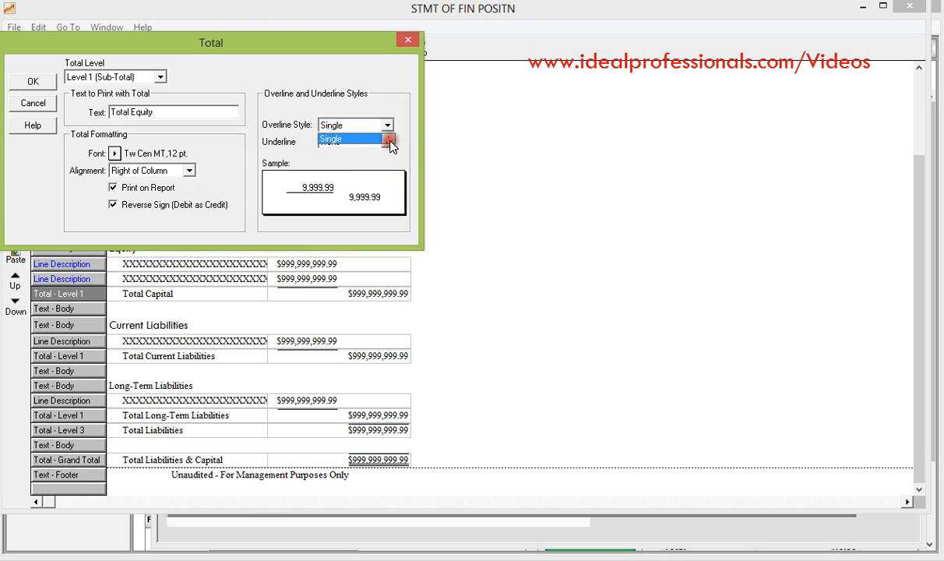
pyautogui.click(390, 141)
pyautogui.click(389, 138)
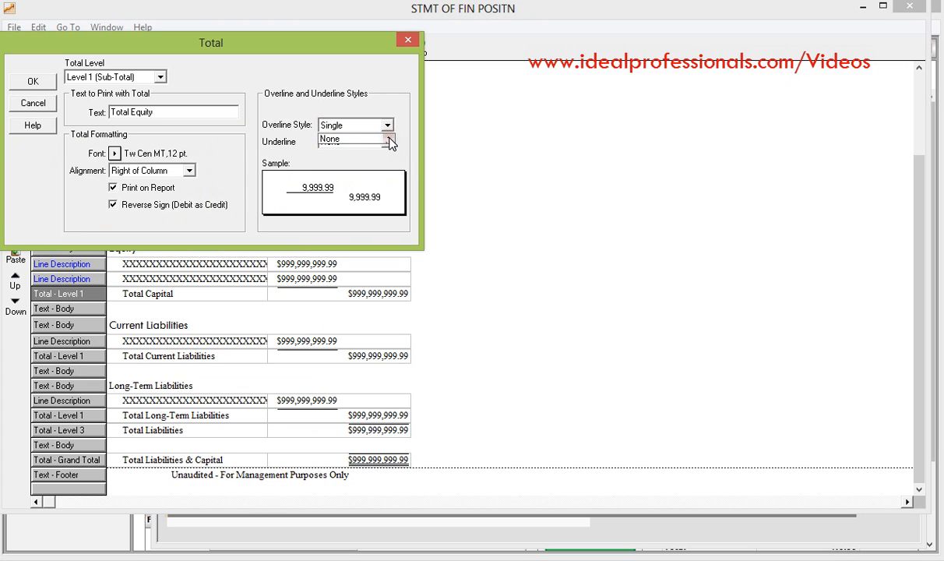
pyautogui.click(389, 138)
pyautogui.scroll(-1, 391, 146)
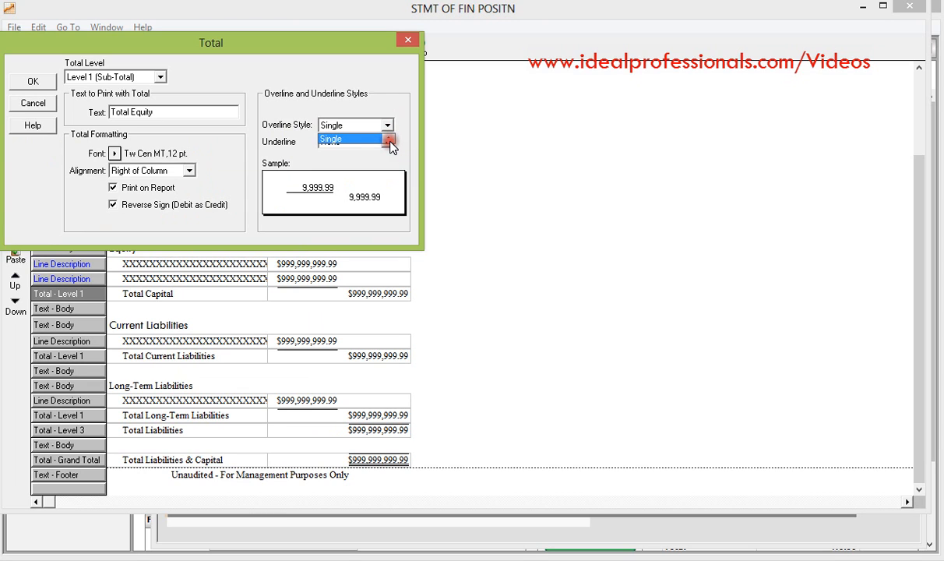
pyautogui.click(390, 142)
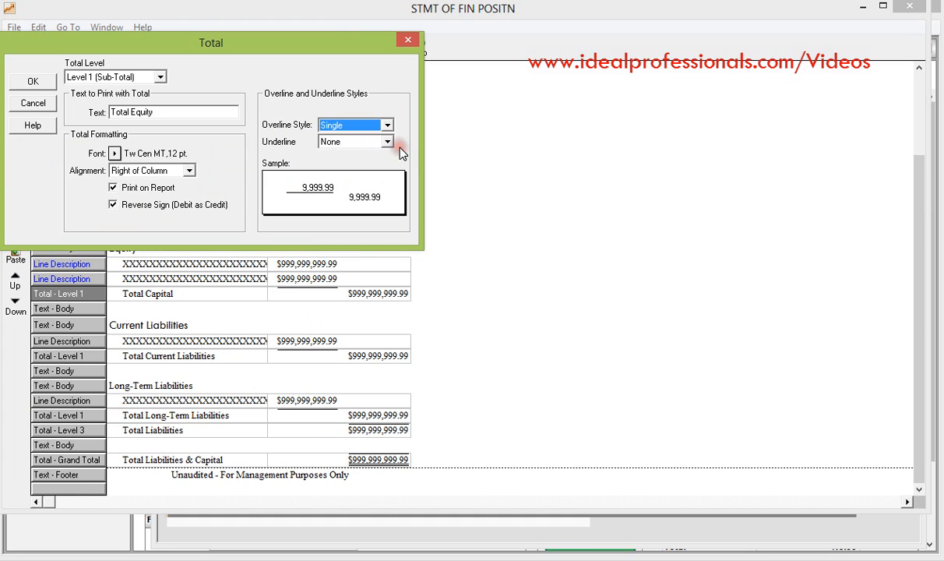
pyautogui.click(25, 82)
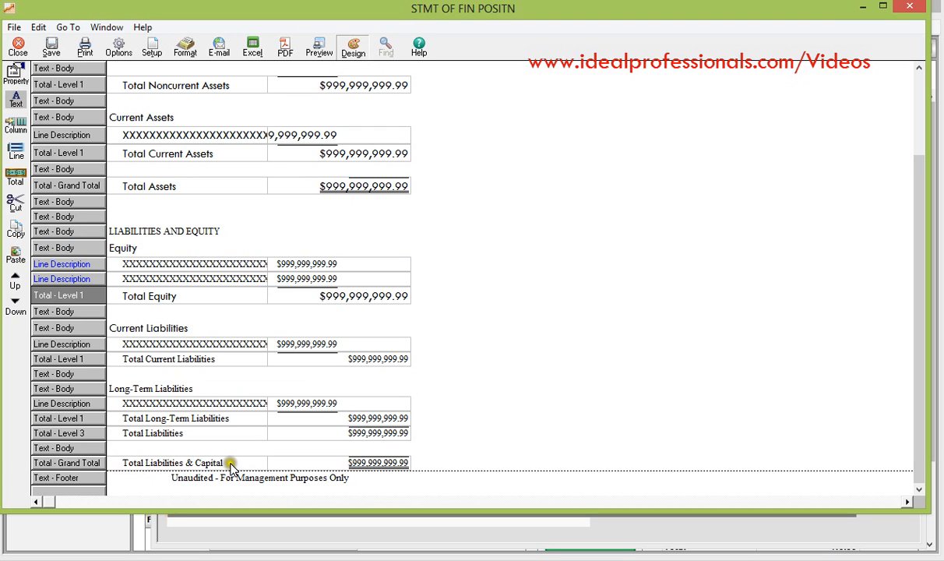
# Step: Change the Total Liabilities & Capital text to "Total Liabilities & Equity" and set its font to Tw Cen MT, Regular, 12 pt
pyautogui.doubleClick(76, 462)
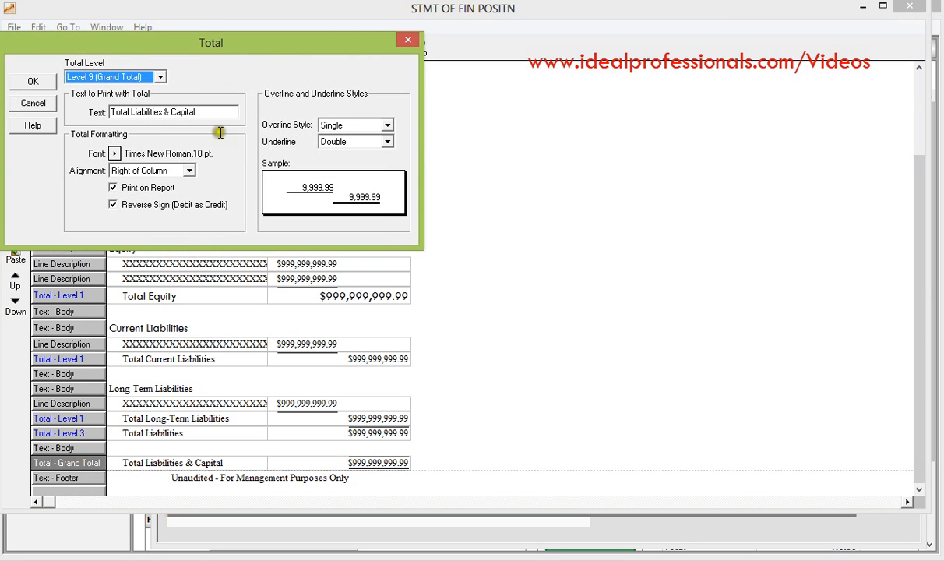
pyautogui.click(203, 112)
pyautogui.press('BackSpace')
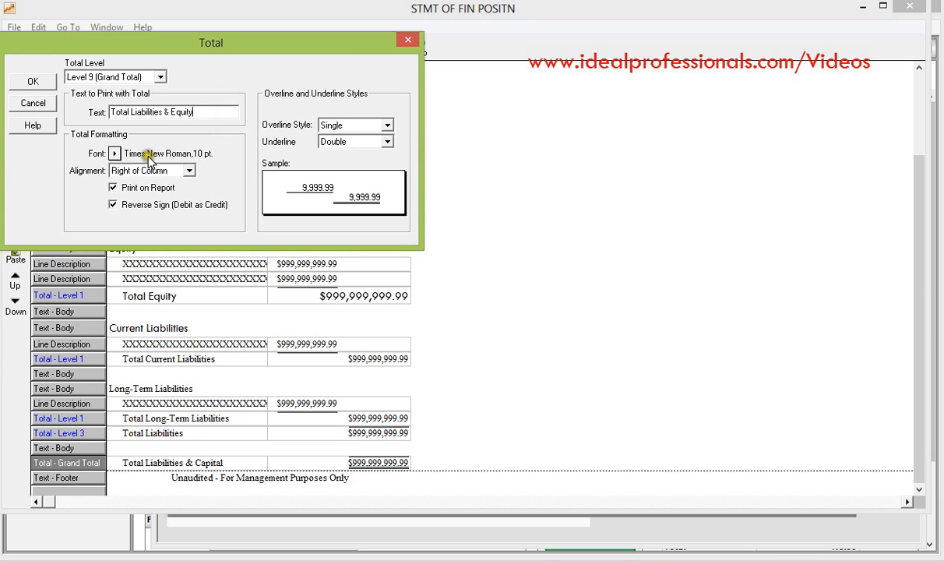
pyautogui.click(113, 153)
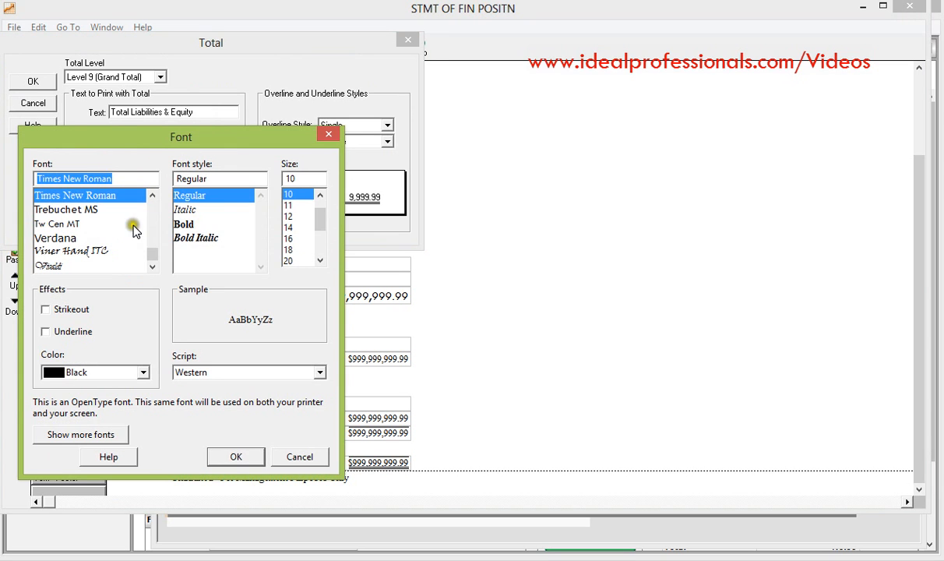
pyautogui.click(70, 225)
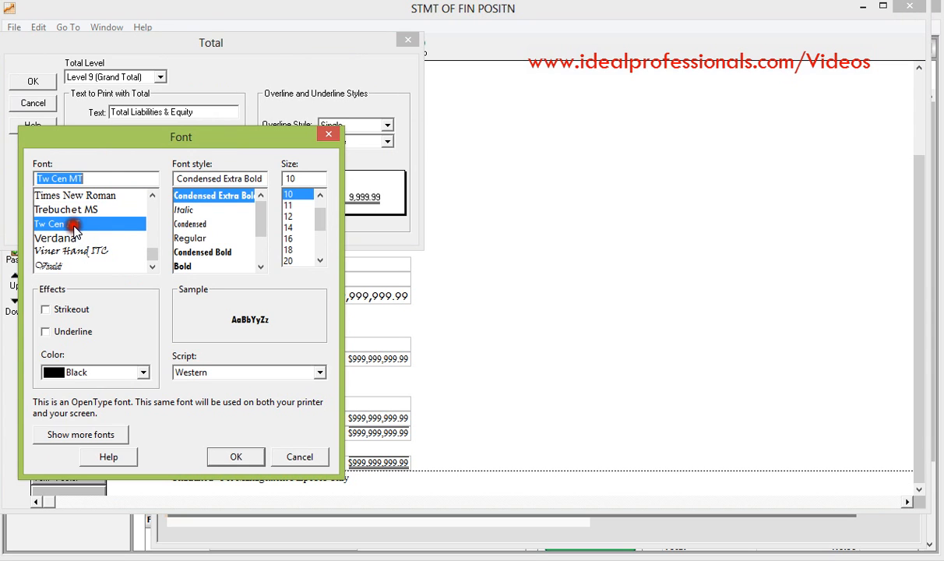
pyautogui.click(191, 238)
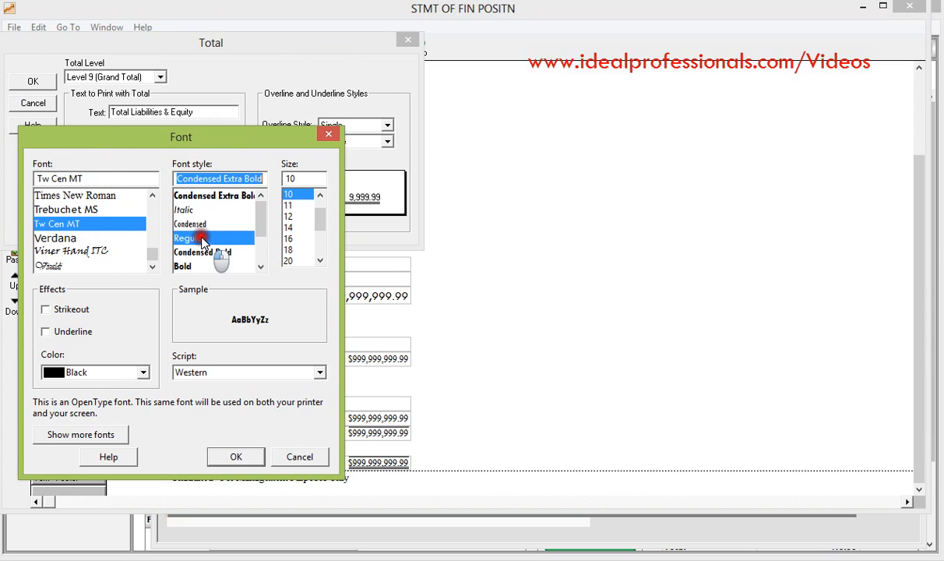
pyautogui.click(290, 216)
pyautogui.click(236, 457)
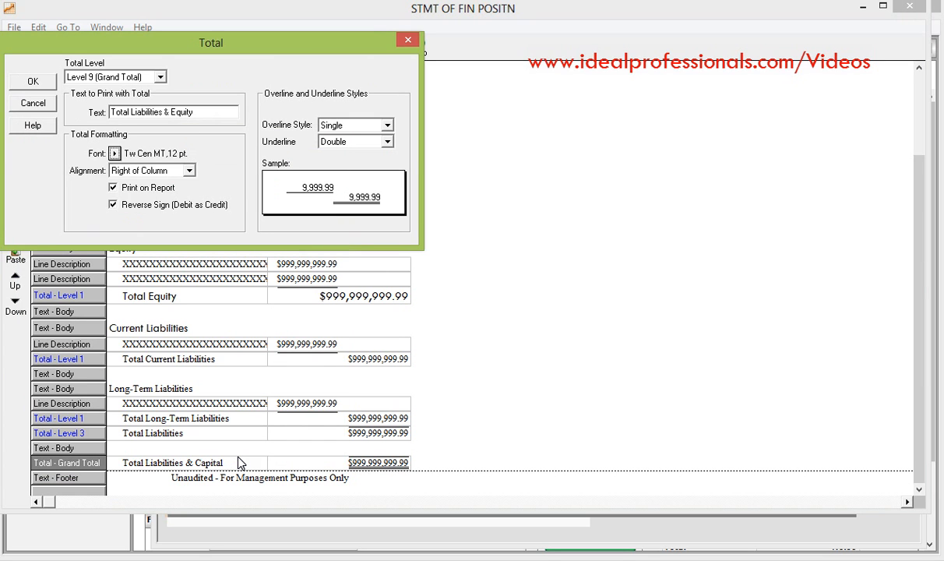
pyautogui.click(26, 81)
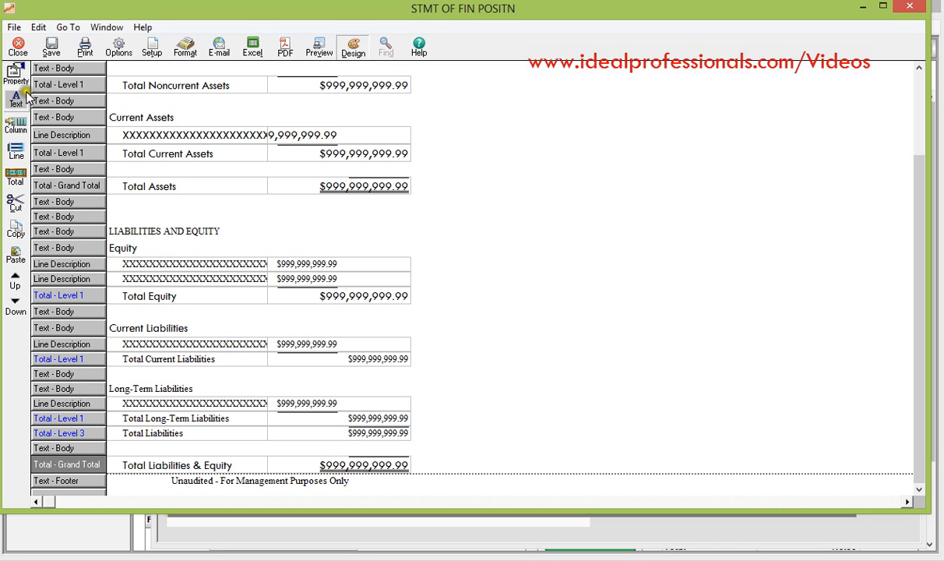
# Step: Insert a line description above the Total Liabilities & Equity row, formatted in Tw Cen MT, Regular, 12 pt
pyautogui.click(16, 152)
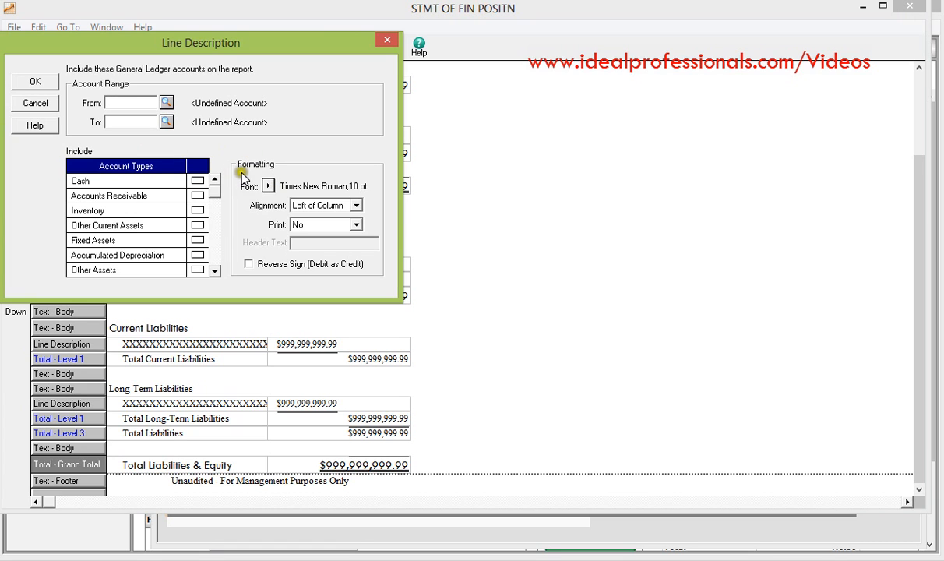
pyautogui.click(268, 187)
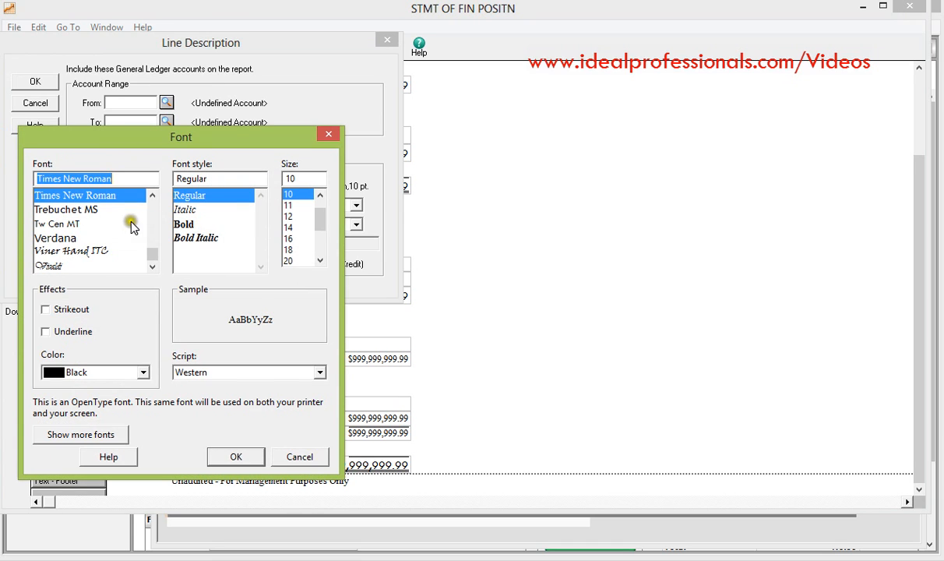
pyautogui.click(75, 224)
pyautogui.click(196, 239)
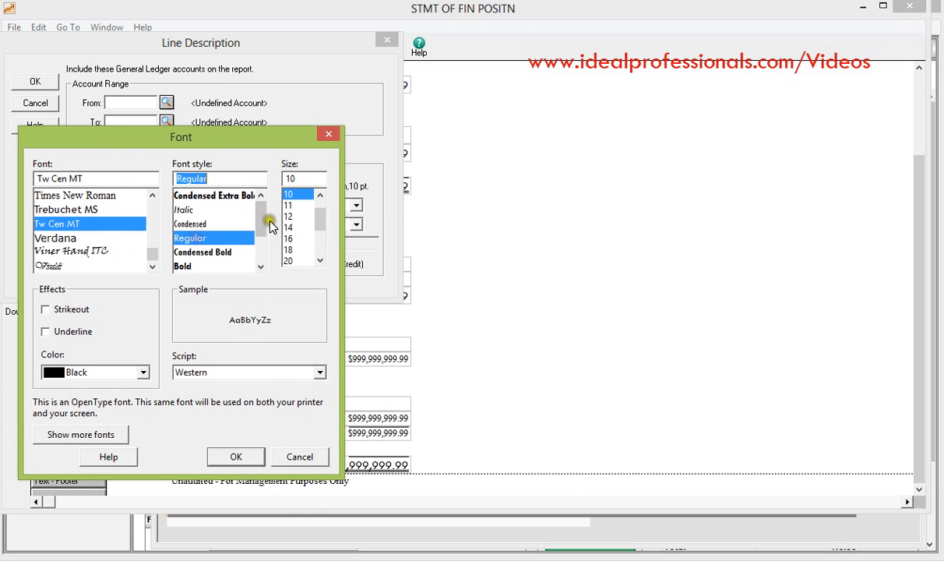
pyautogui.click(300, 216)
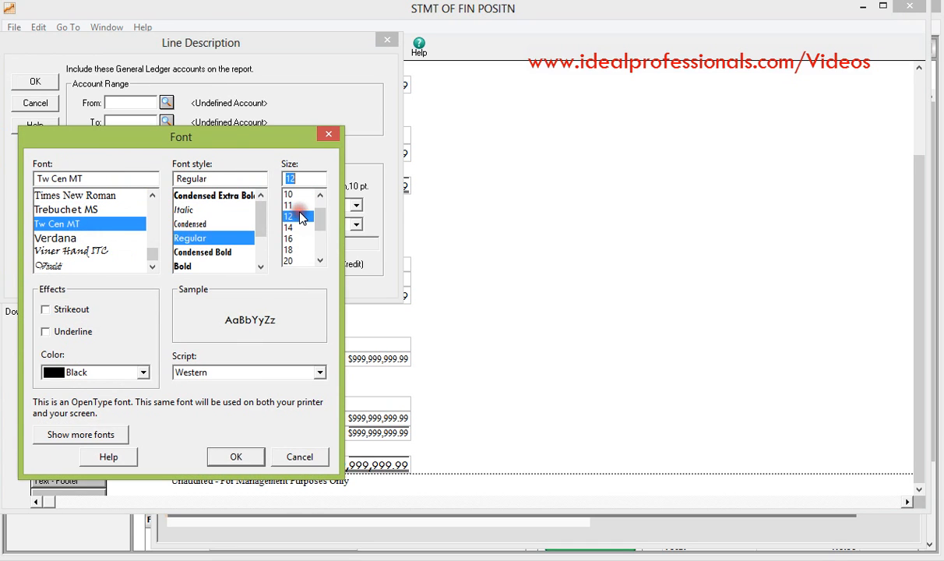
pyautogui.click(236, 456)
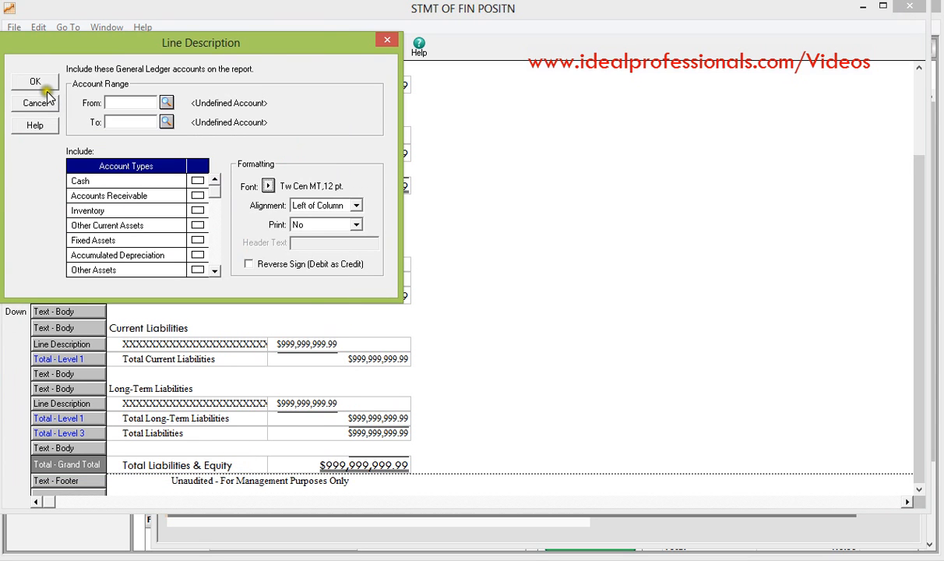
pyautogui.click(37, 83)
pyautogui.click(190, 232)
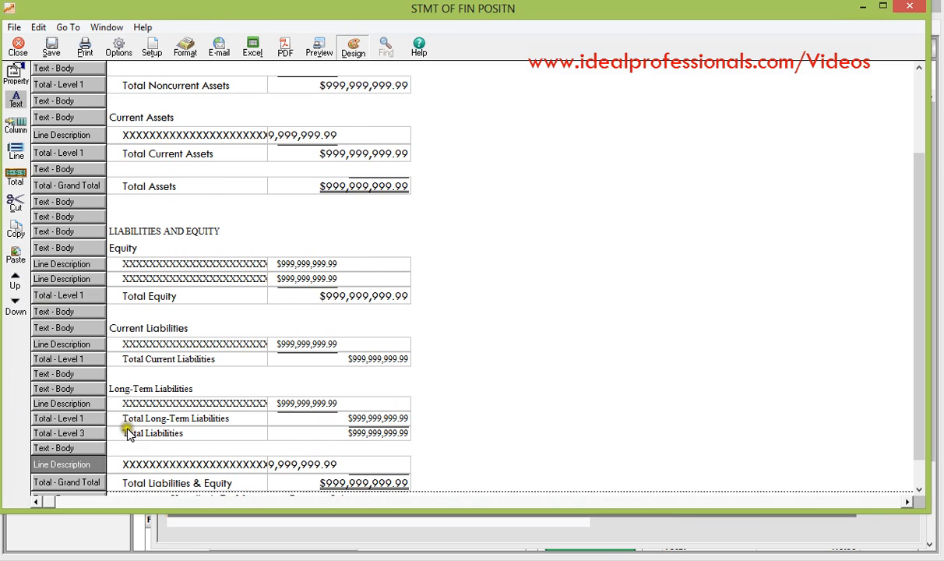
# Step: Insert a Level 1 subtotal with the text "N" above the first line description in the Equity section
pyautogui.click(66, 265)
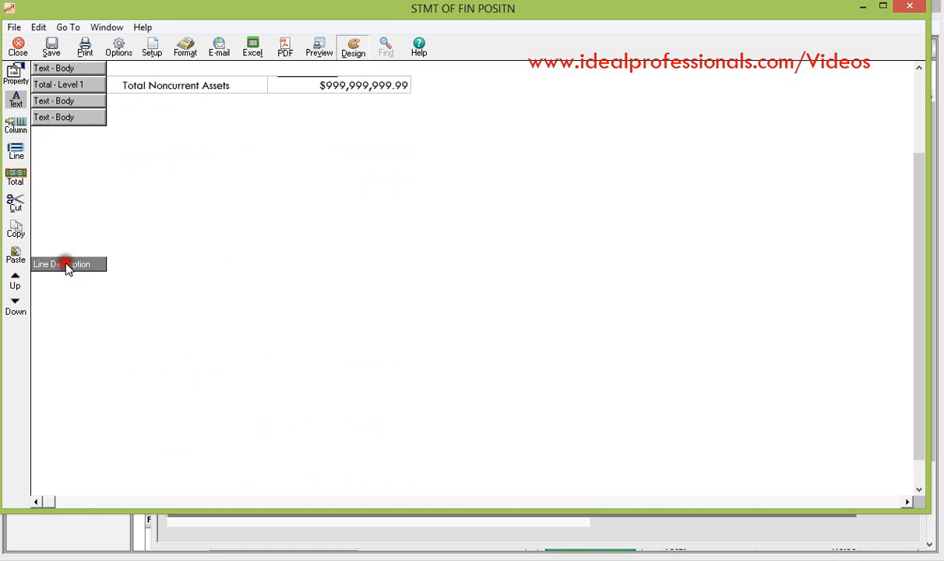
pyautogui.click(26, 185)
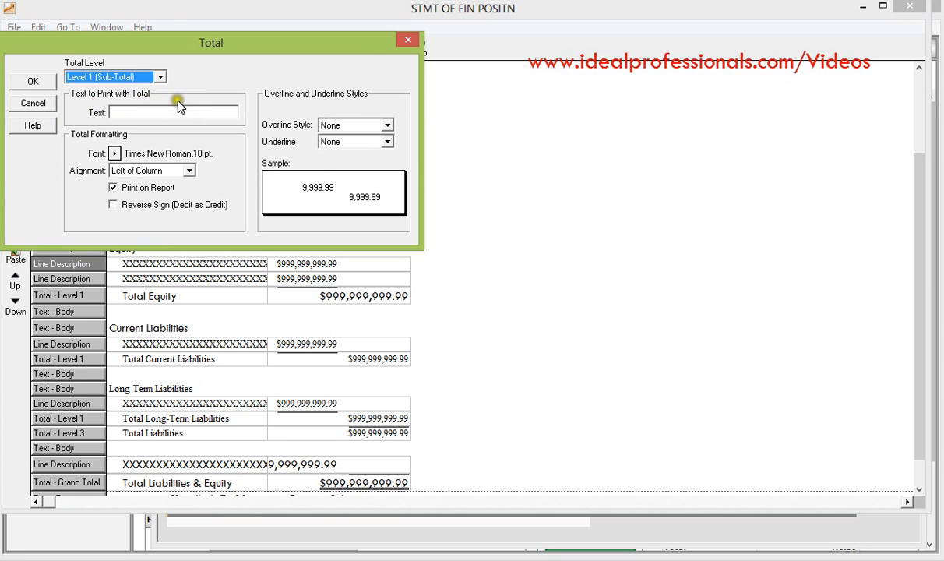
pyautogui.click(130, 113)
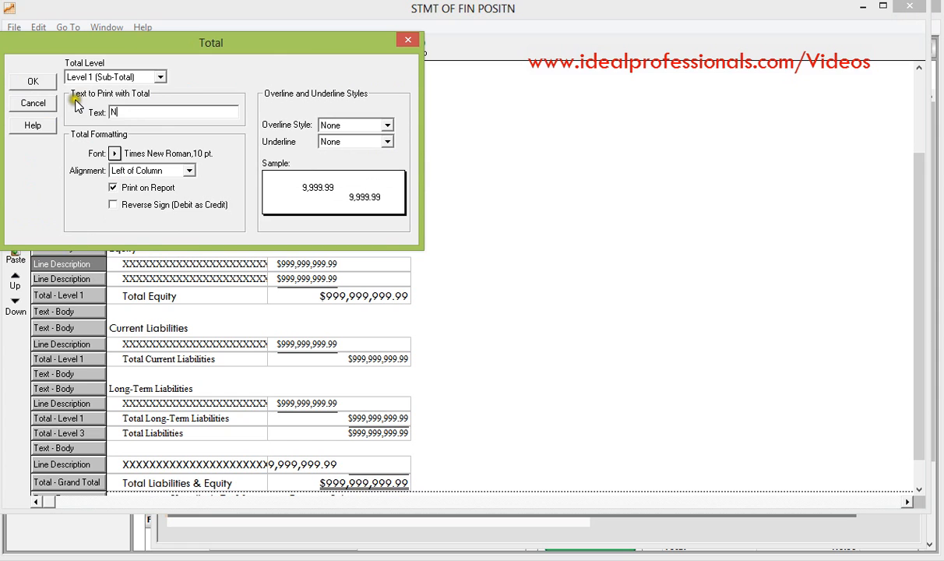
pyautogui.click(39, 82)
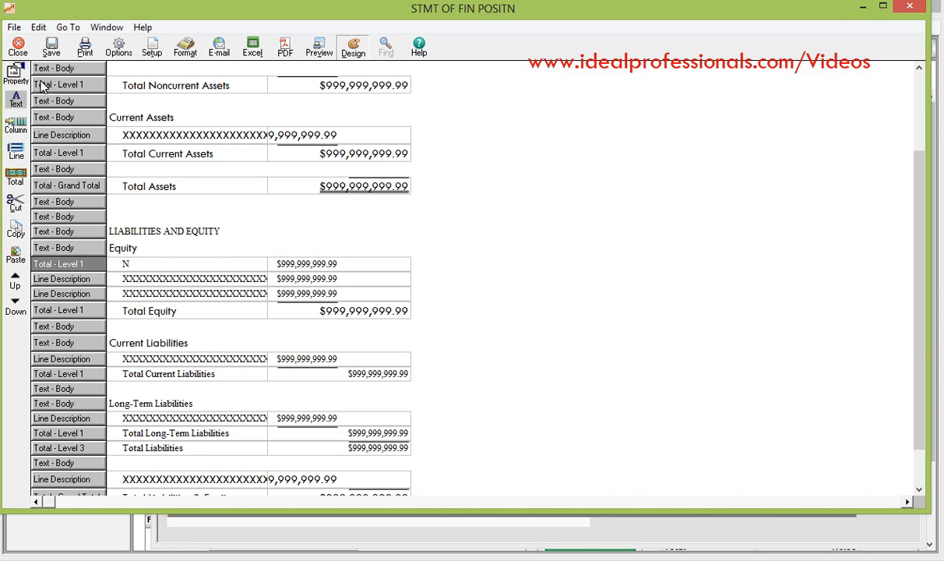
# Step: Align the "N" subtotal in the Equity section to Right of Column
pyautogui.click(123, 264)
pyautogui.doubleClick(94, 266)
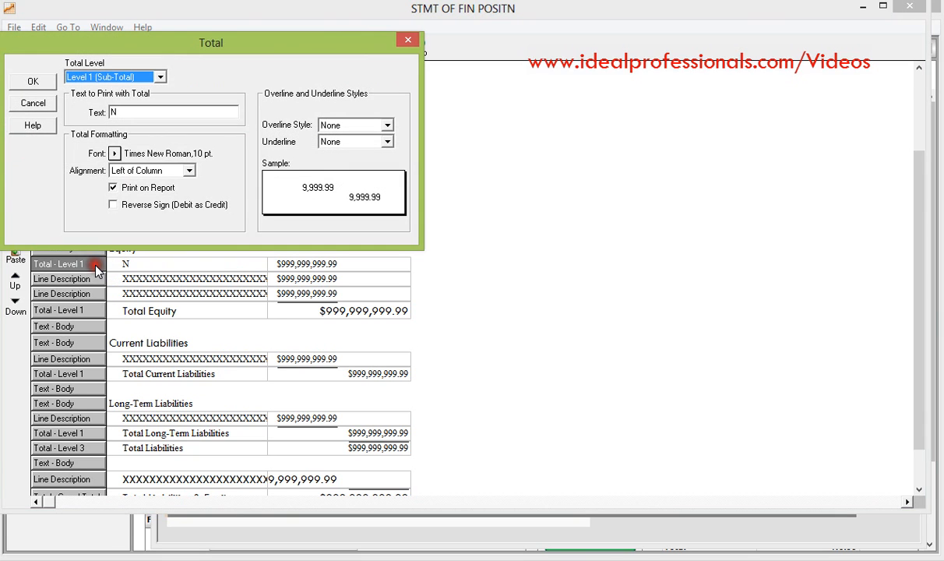
pyautogui.click(233, 164)
pyautogui.click(191, 171)
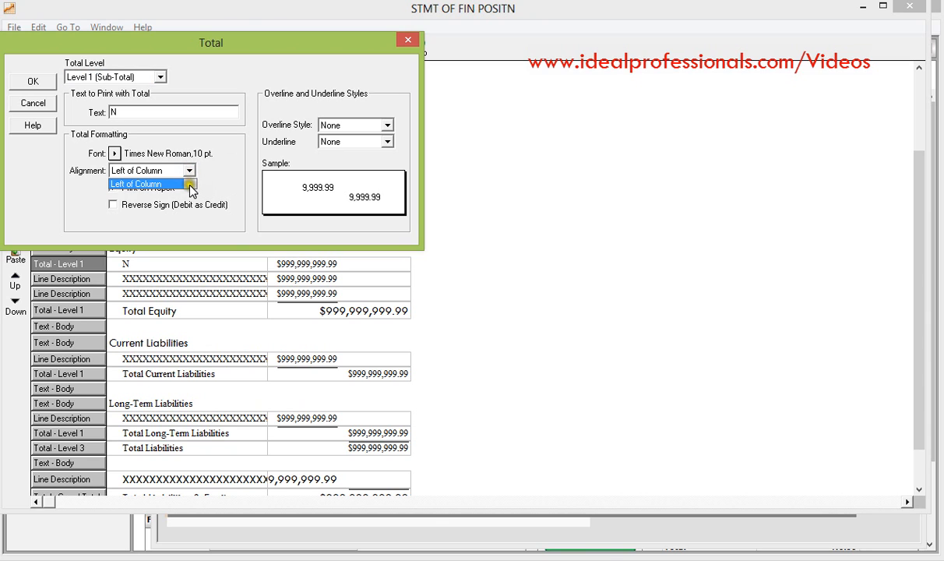
pyautogui.click(191, 187)
pyautogui.scroll(-1, 193, 187)
pyautogui.click(168, 185)
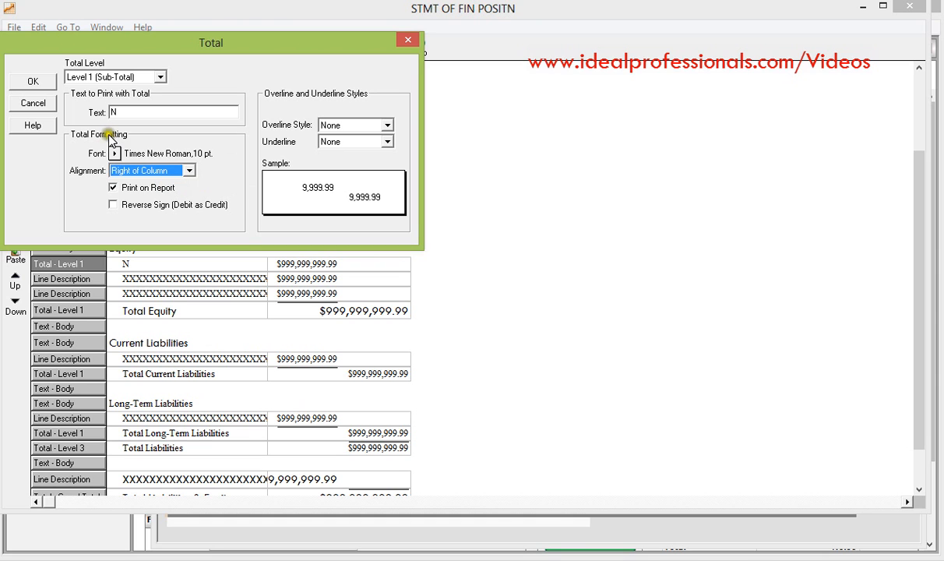
# Step: Set the font of the Equity section's "N" subtotal to Tw Cen MT, Regular, 12 pt and apply the changes
pyautogui.click(114, 153)
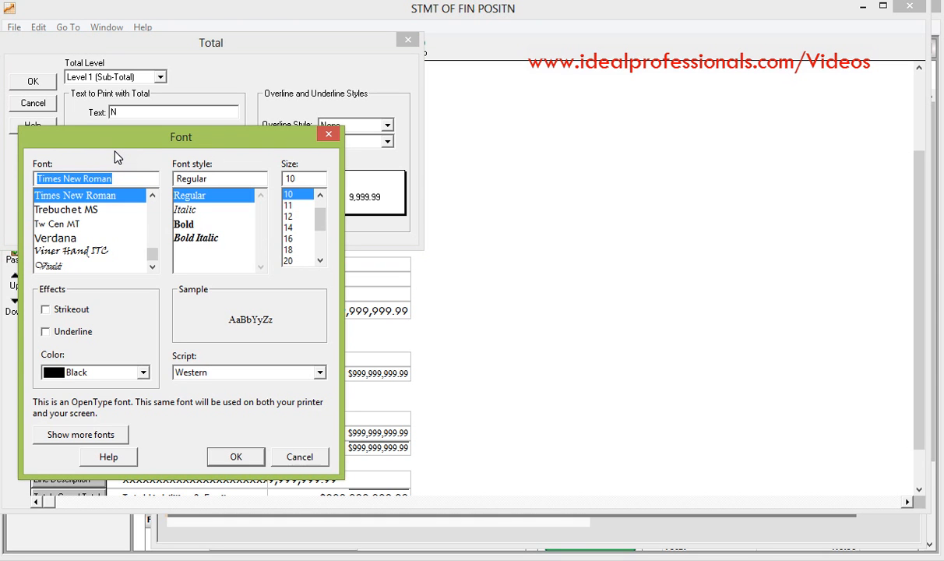
pyautogui.click(69, 226)
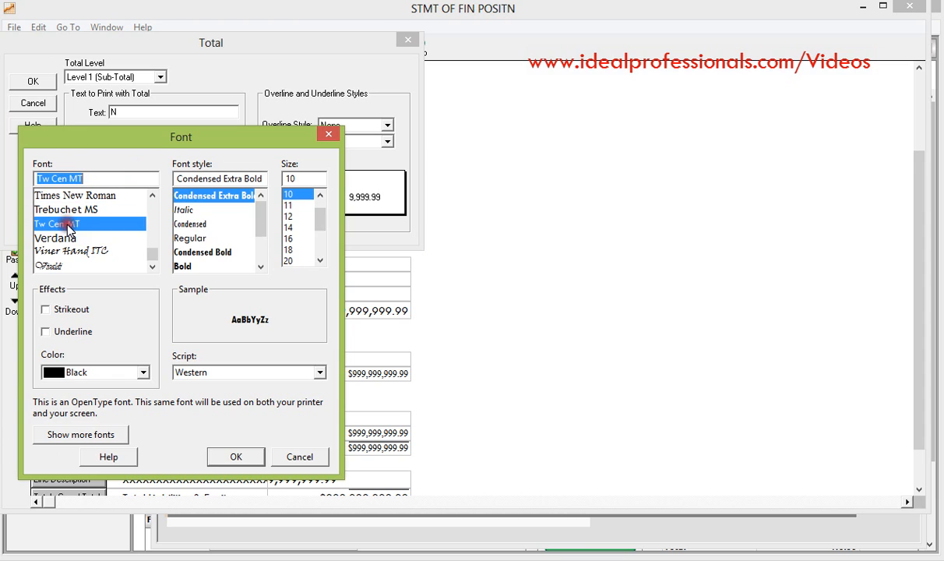
pyautogui.click(191, 238)
pyautogui.click(289, 205)
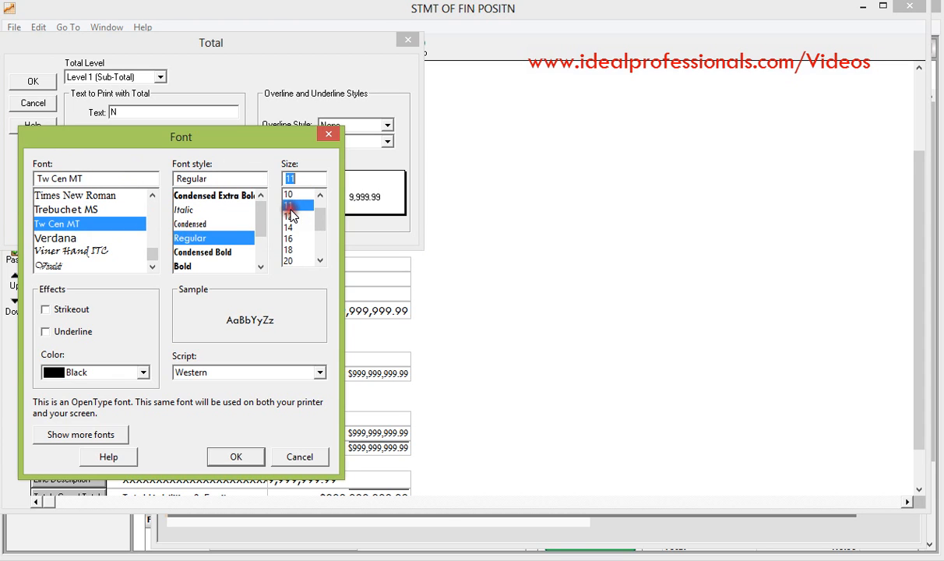
pyautogui.click(290, 216)
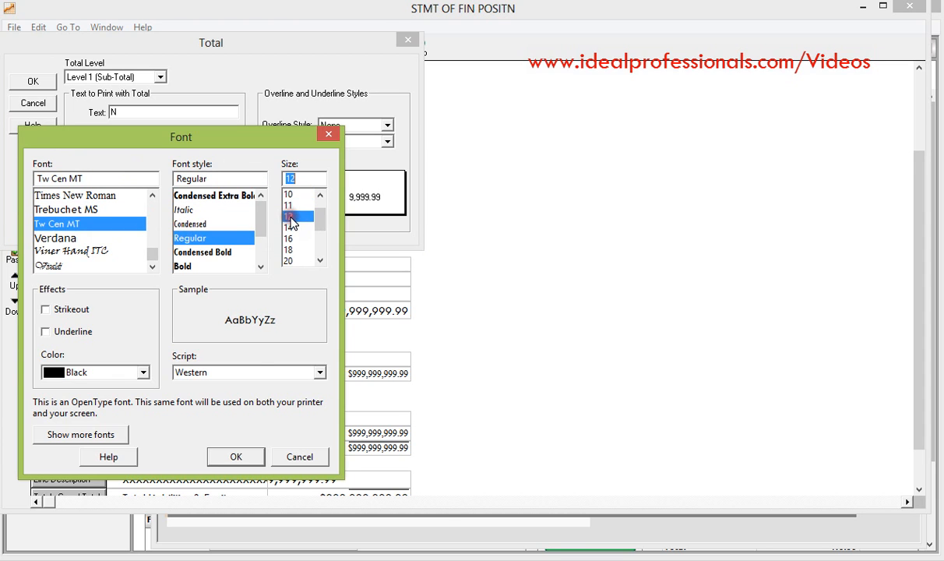
pyautogui.click(248, 464)
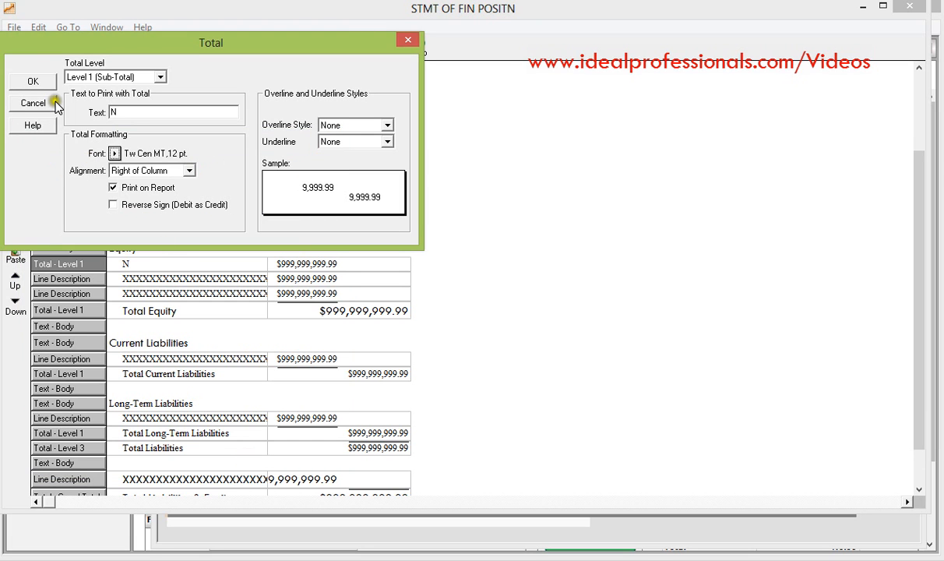
pyautogui.click(39, 84)
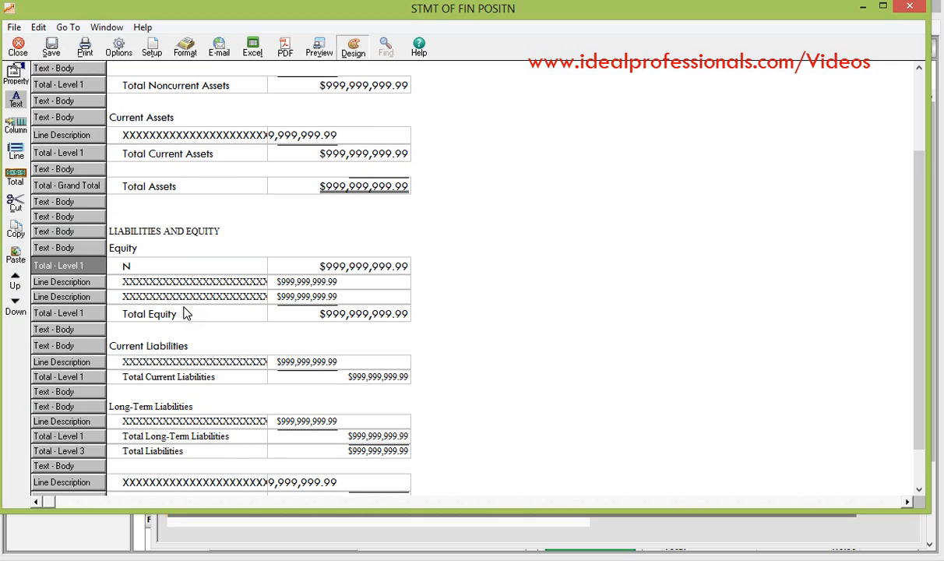
# Step: Turn off Print on Report for the "N" subtotal in the Equity section, keeping Level 1 and no overline or underline
pyautogui.click(90, 265)
pyautogui.doubleClick(89, 266)
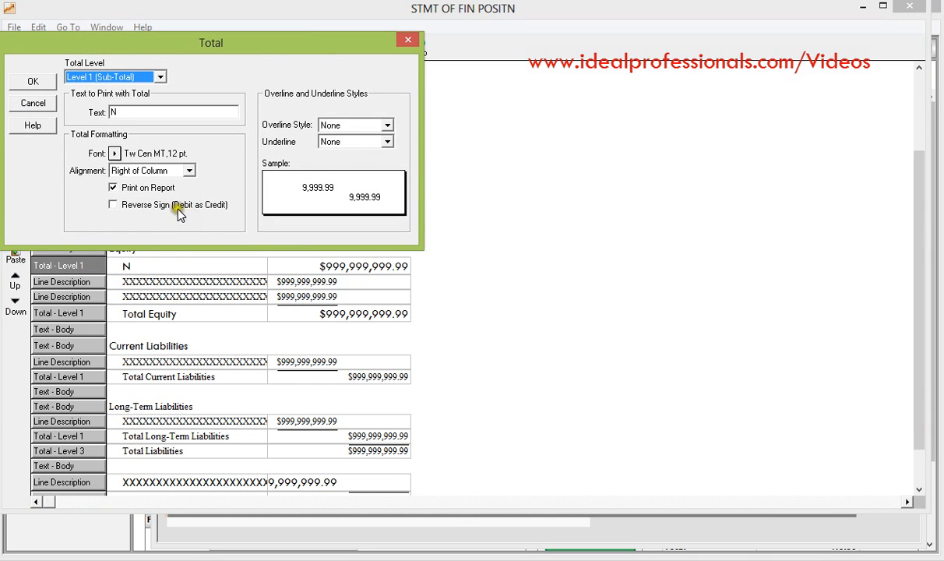
pyautogui.click(113, 189)
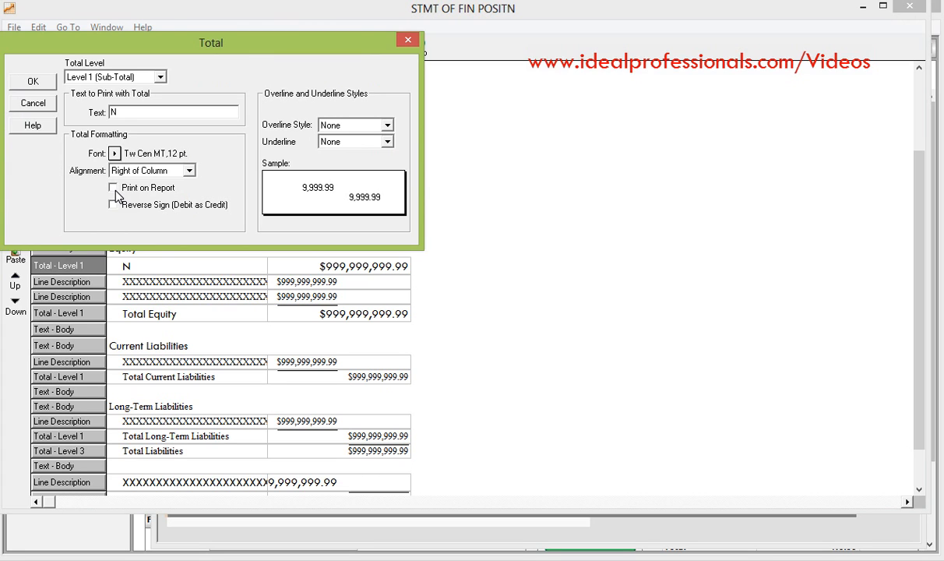
pyautogui.click(388, 127)
pyautogui.click(386, 141)
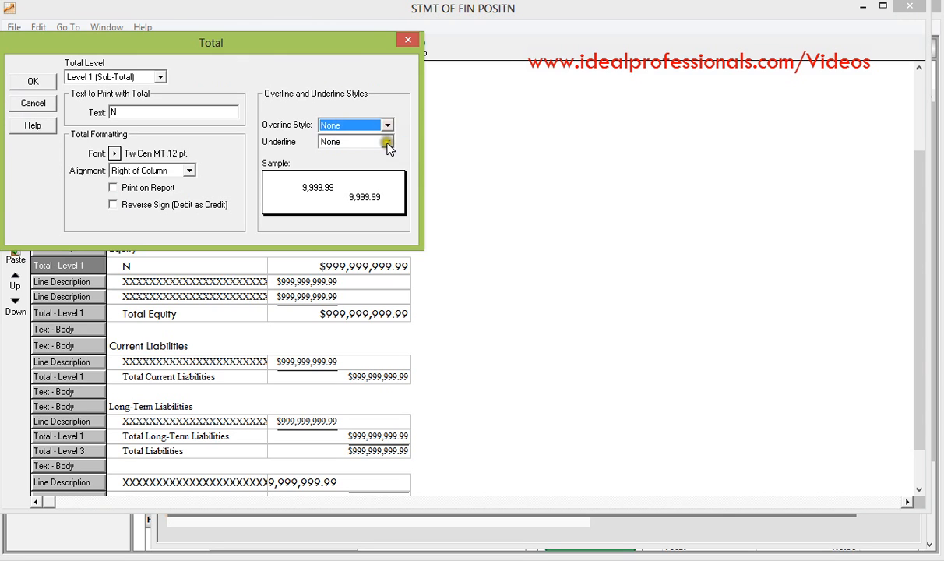
pyautogui.click(387, 143)
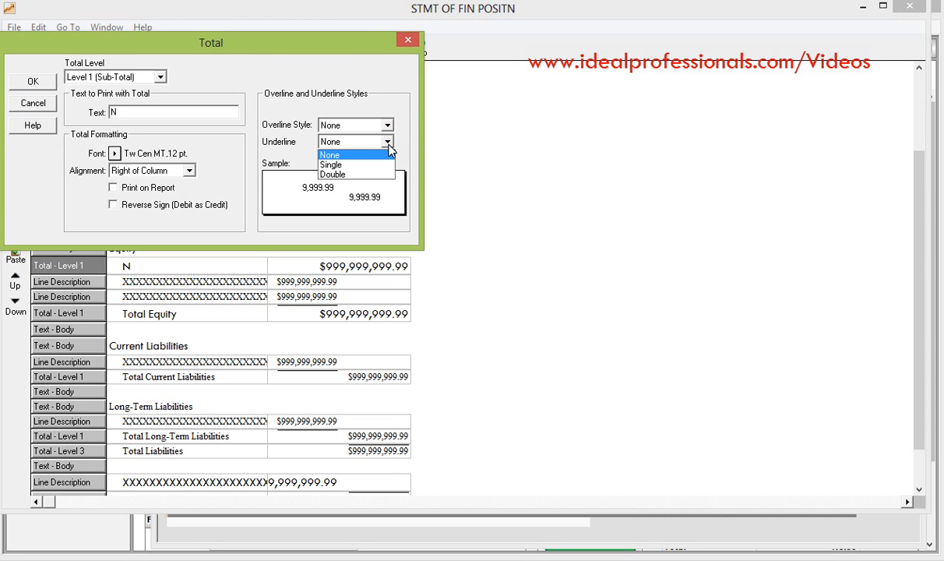
pyautogui.click(389, 145)
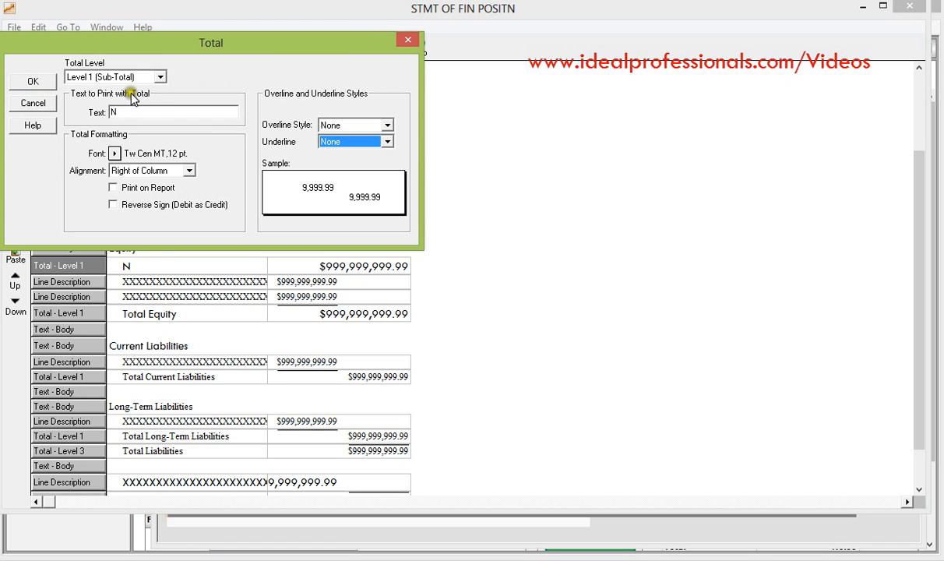
pyautogui.click(160, 77)
pyautogui.moveTo(161, 102); pyautogui.dragTo(161, 111)
pyautogui.click(161, 118)
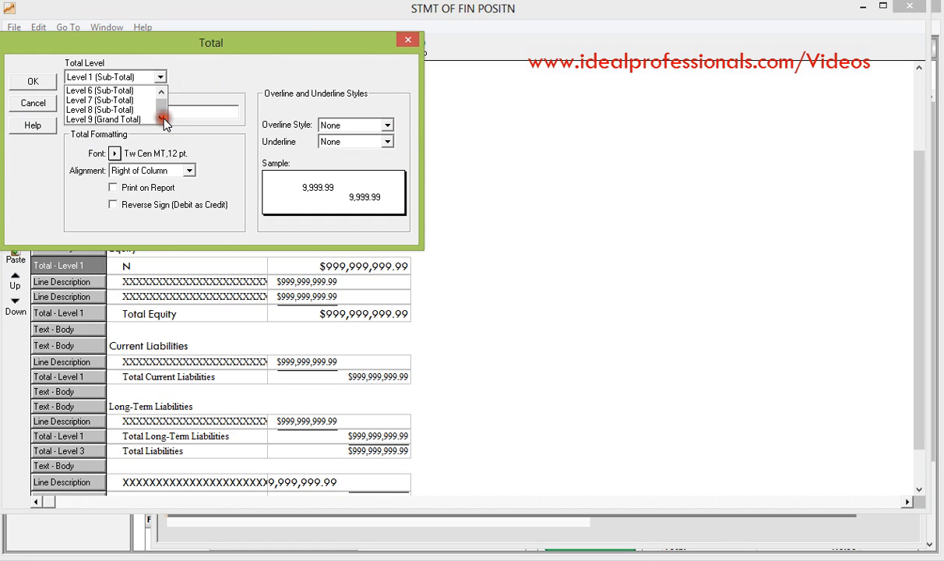
pyautogui.click(31, 106)
pyautogui.click(30, 81)
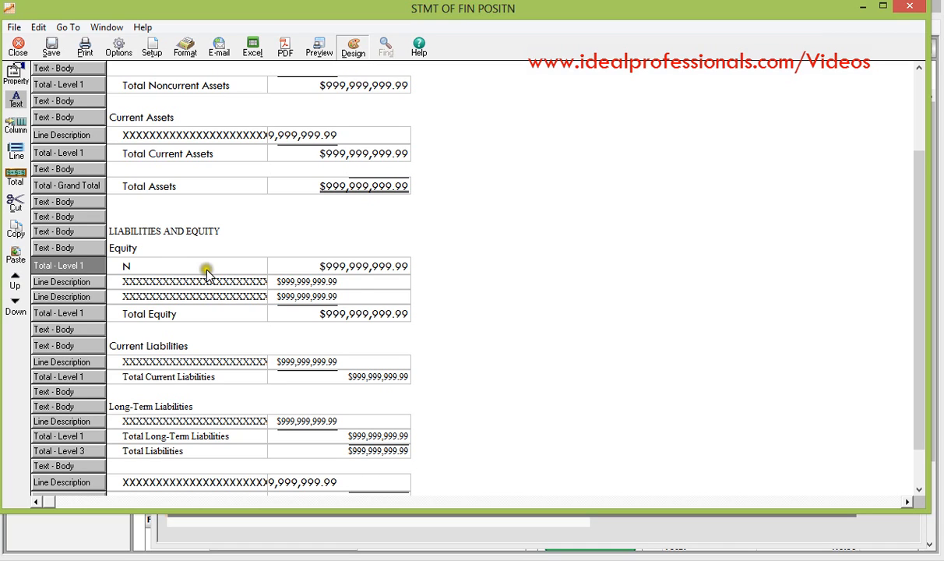
# Step: Open the blank body text row above Total Noncurrent Assets and examine the special codes that can be inserted
pyautogui.click(329, 268)
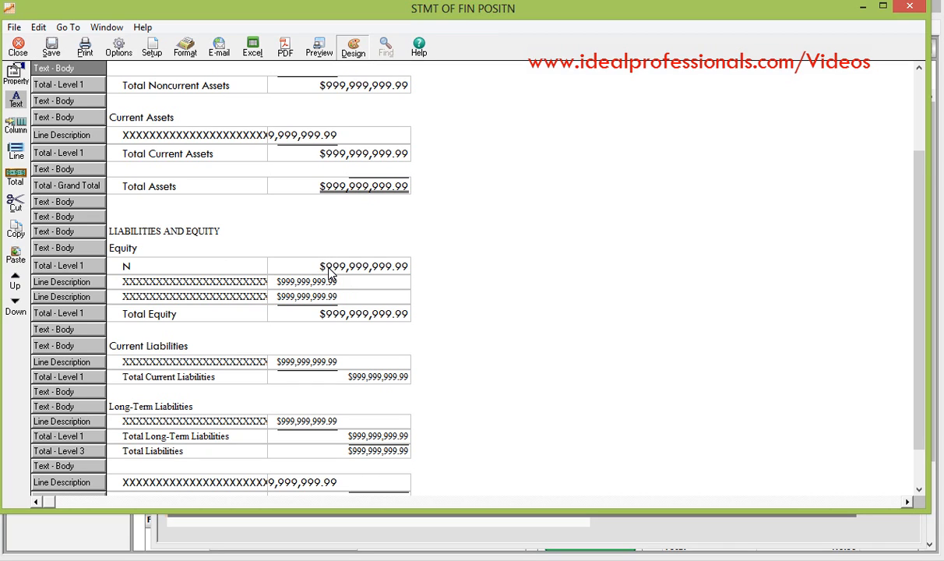
pyautogui.doubleClick(53, 71)
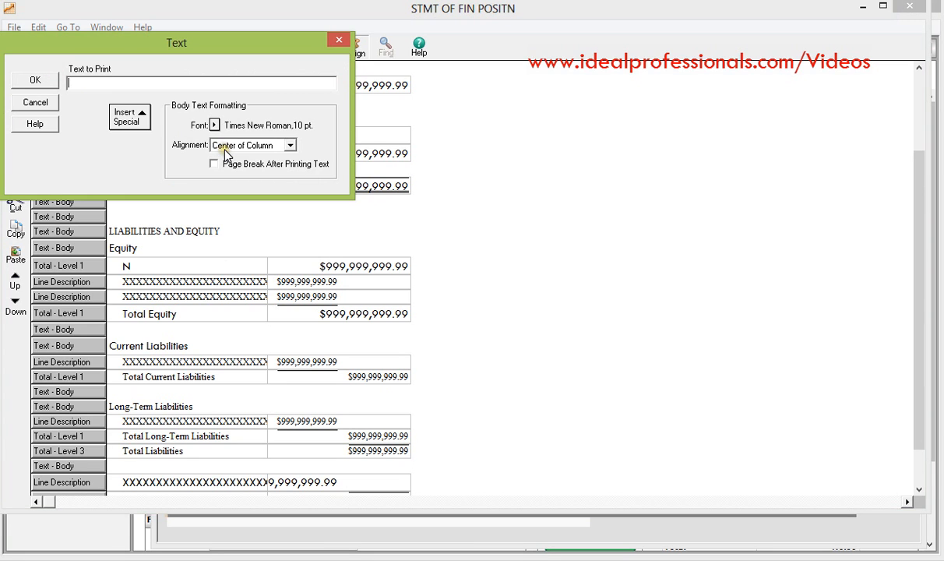
pyautogui.click(130, 117)
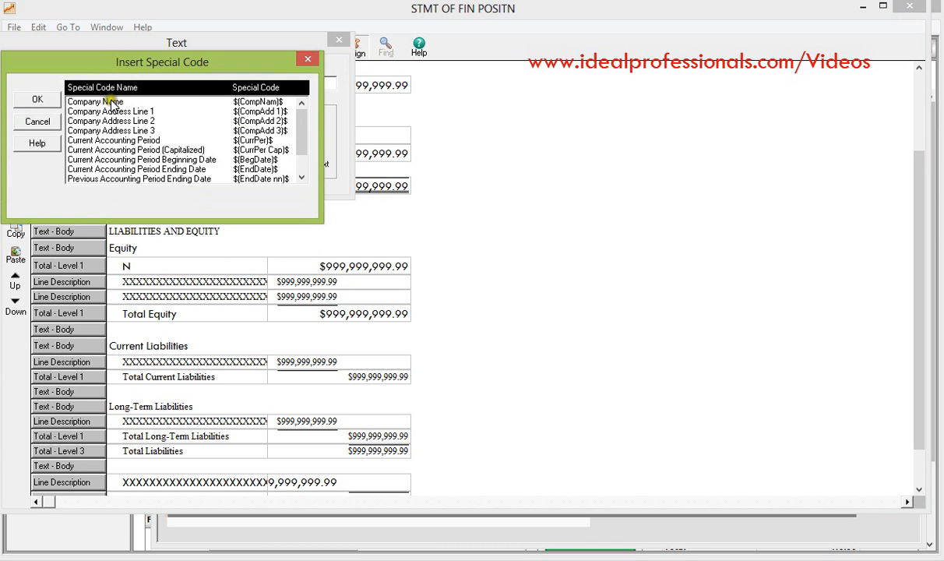
pyautogui.click(302, 178)
pyautogui.click(302, 177)
pyautogui.click(301, 179)
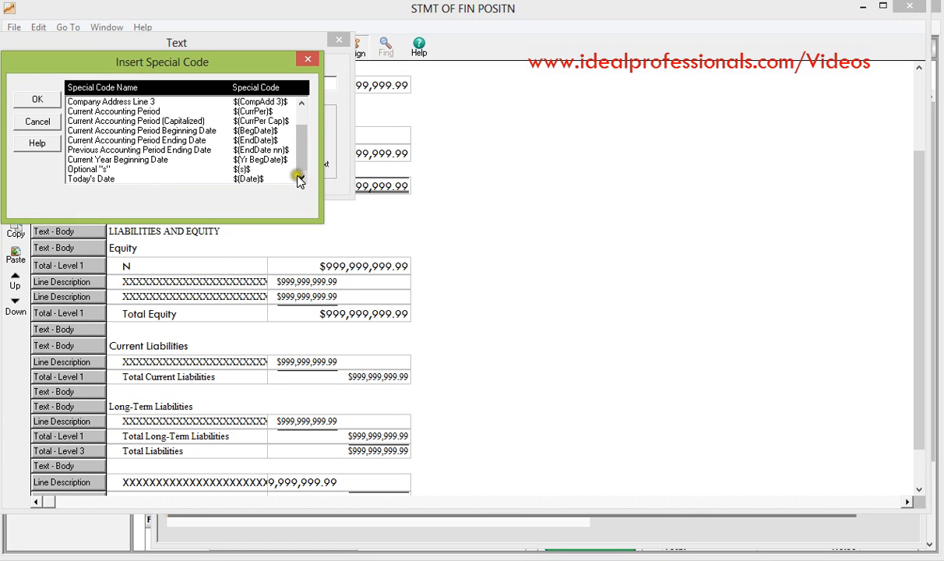
pyautogui.click(50, 100)
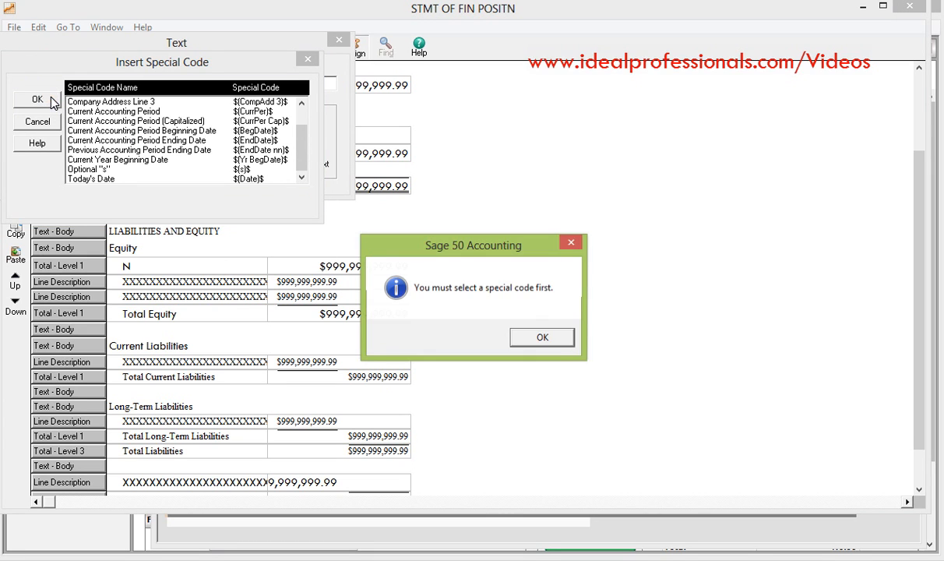
pyautogui.click(540, 340)
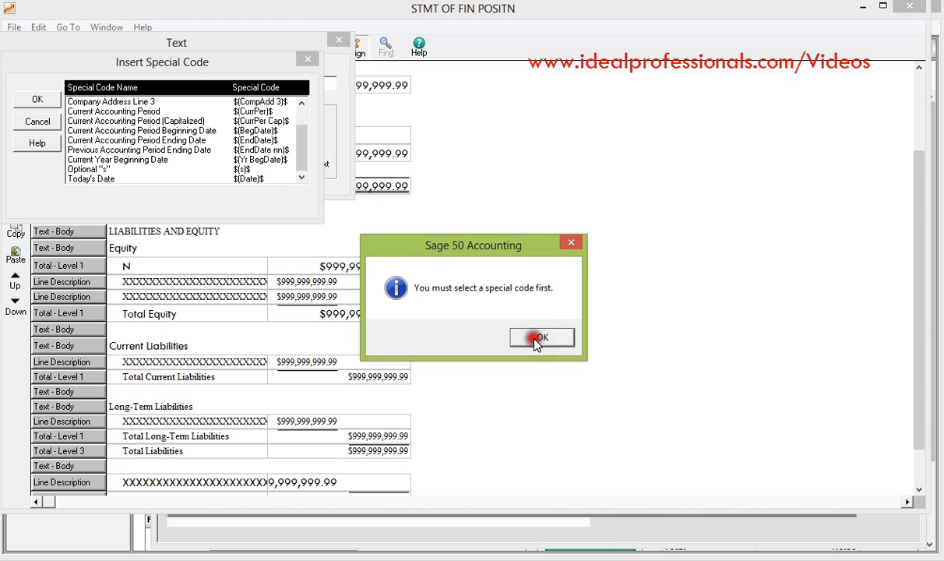
pyautogui.click(37, 122)
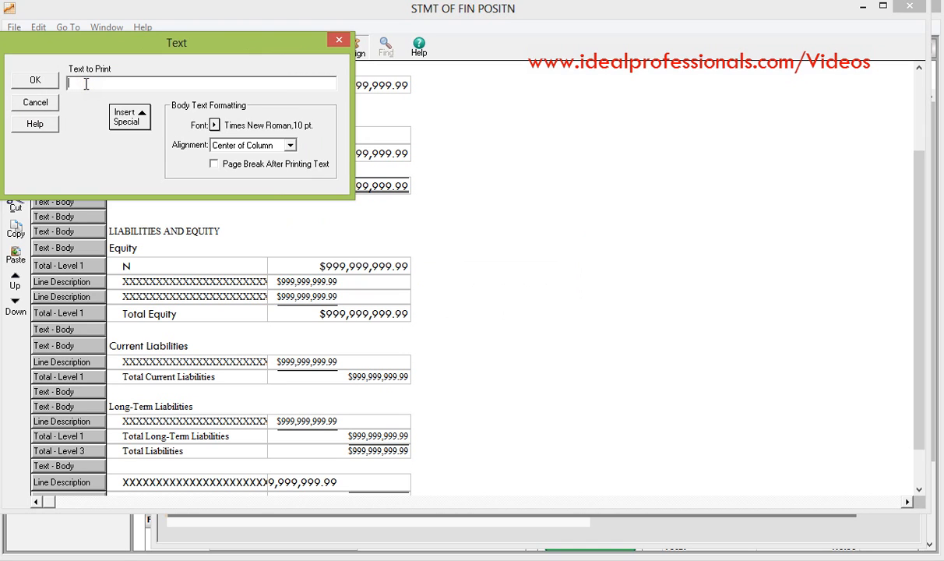
# Step: Set the text of the blank body row above Total Noncurrent Assets to "N"
pyautogui.click(43, 88)
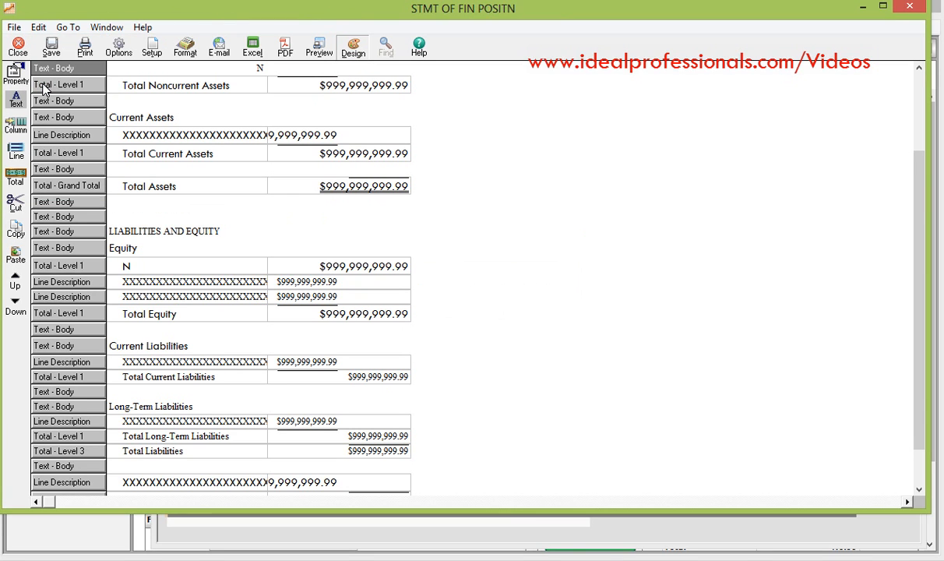
pyautogui.click(304, 208)
pyautogui.click(919, 69)
pyautogui.click(919, 69)
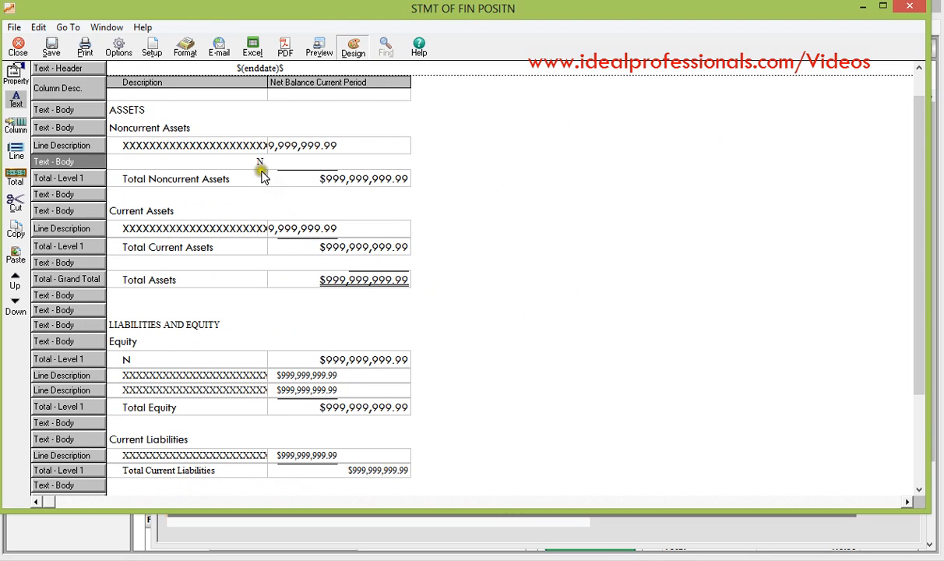
pyautogui.click(302, 253)
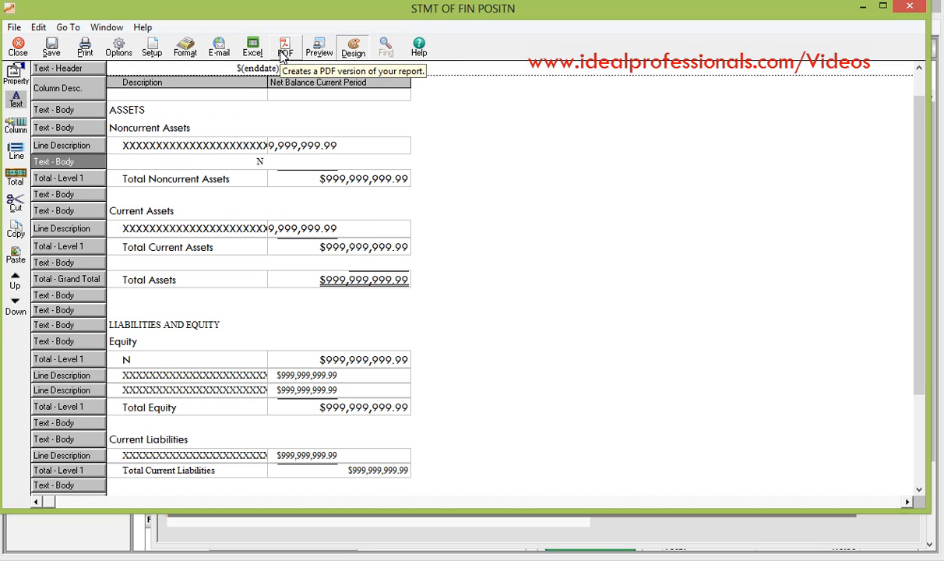
# Step: Examine the time frame choices in the report options without changing them
pyautogui.click(121, 48)
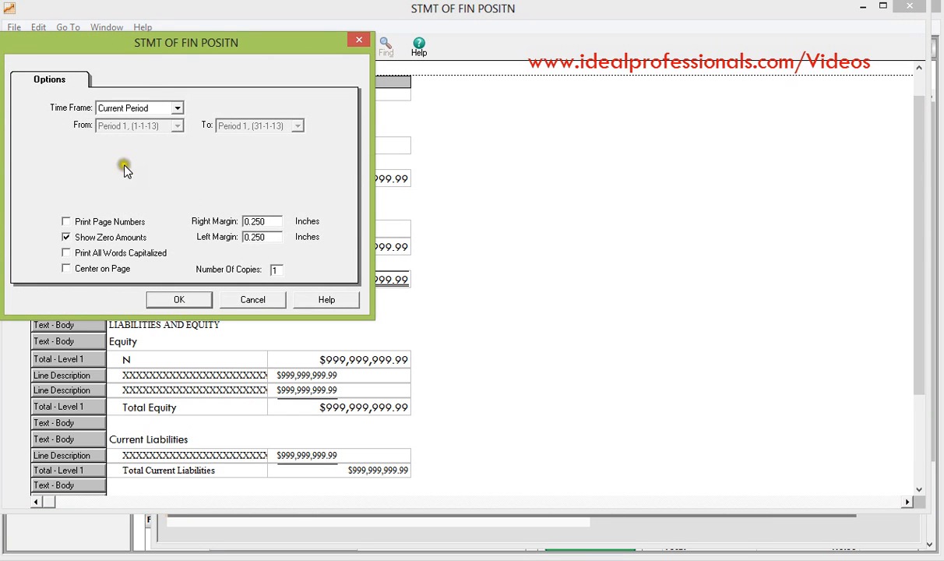
pyautogui.click(177, 109)
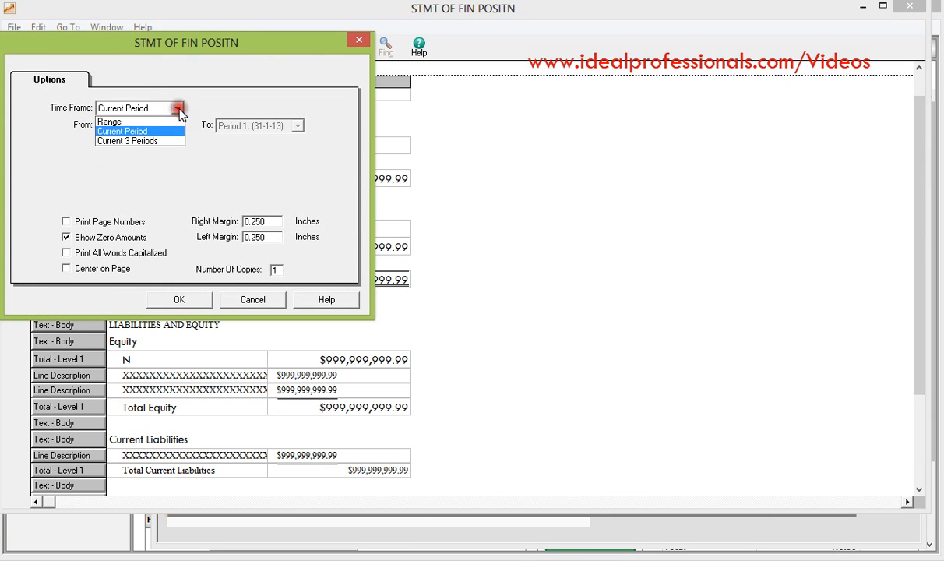
pyautogui.click(178, 108)
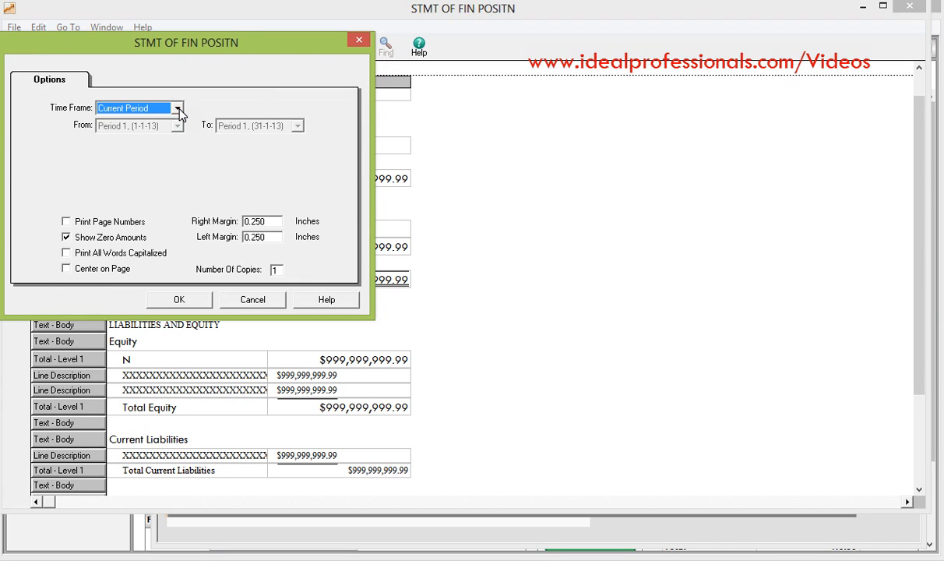
pyautogui.click(177, 108)
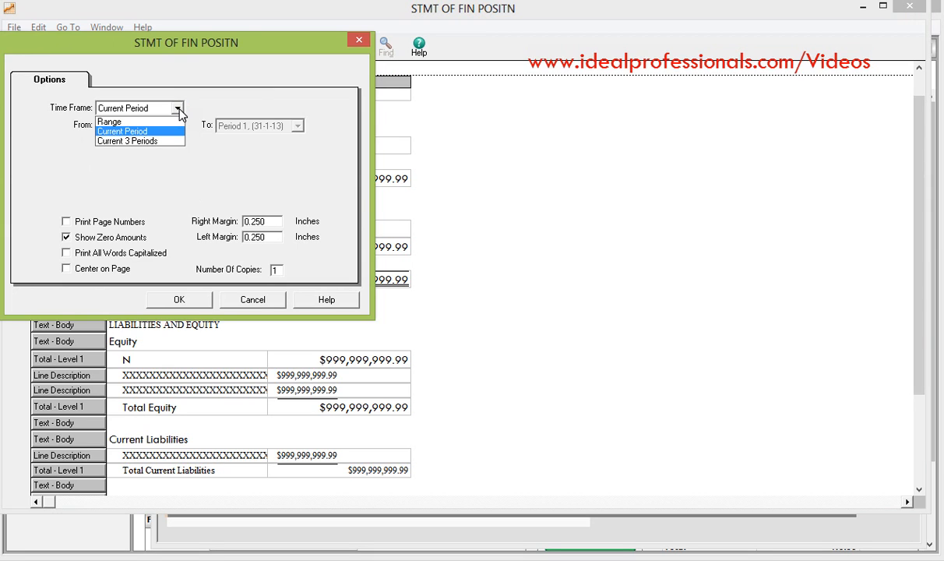
pyautogui.click(209, 144)
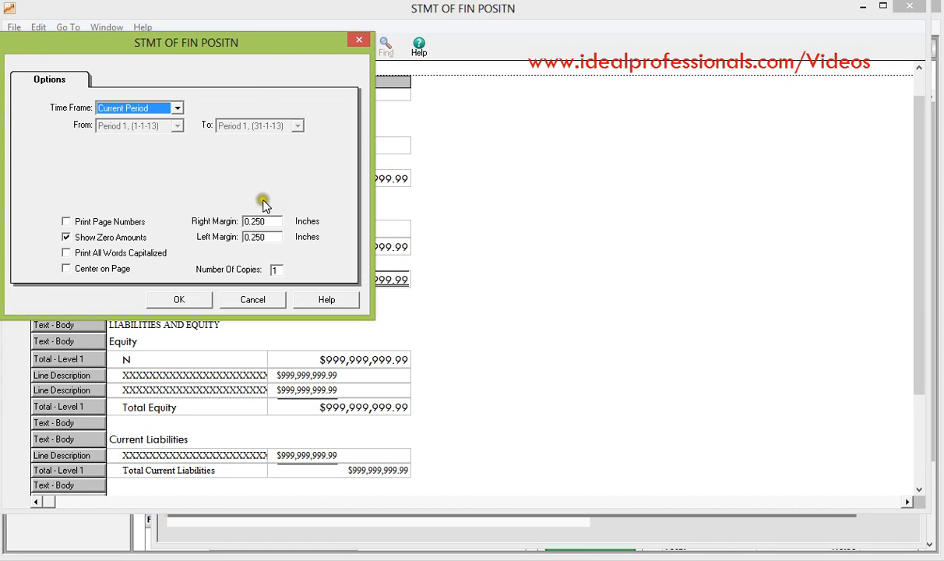
pyautogui.click(251, 301)
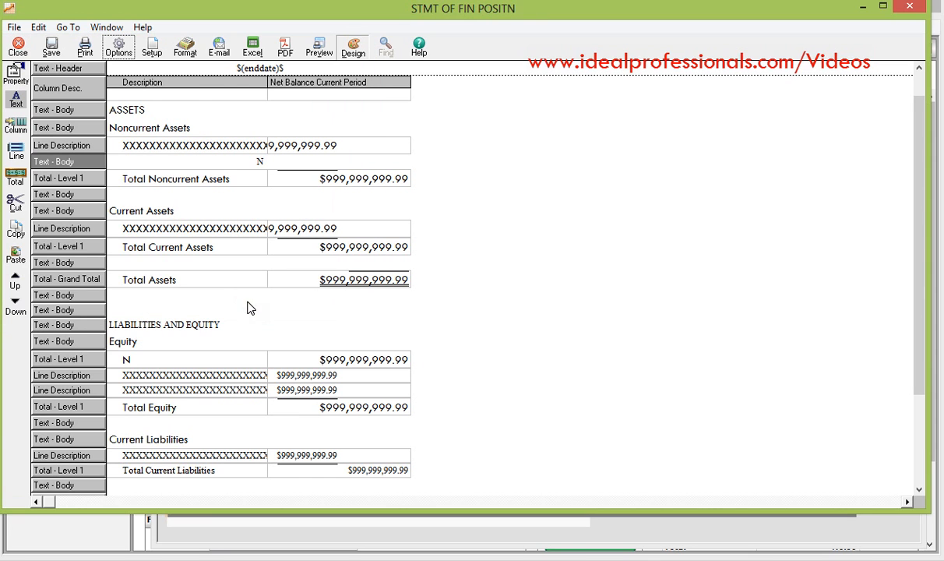
# Step: Review the available paper sizes, keep Letter with the default bin, and set the report's page orientation to Landscape
pyautogui.click(151, 48)
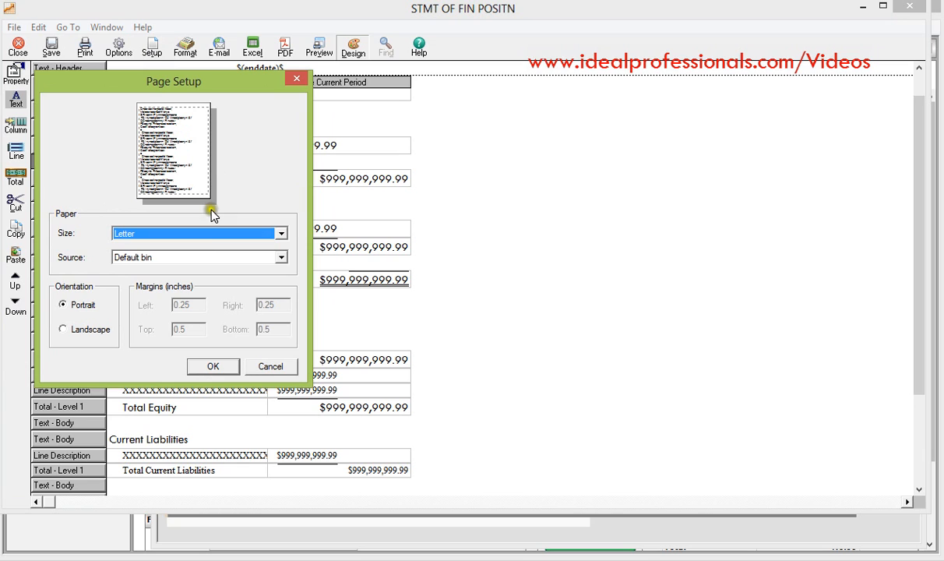
pyautogui.click(281, 235)
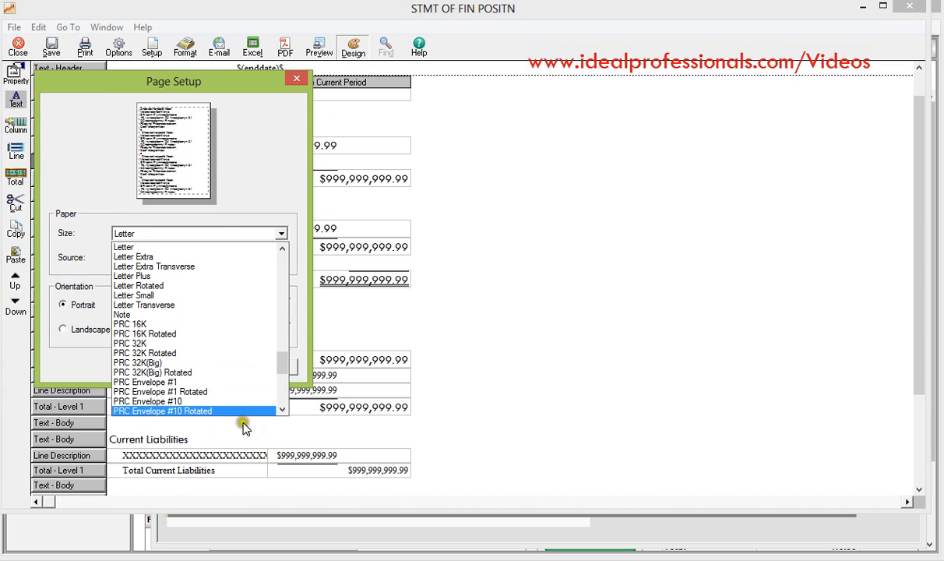
pyautogui.click(281, 409)
pyautogui.moveTo(281, 410); pyautogui.dragTo(281, 410)
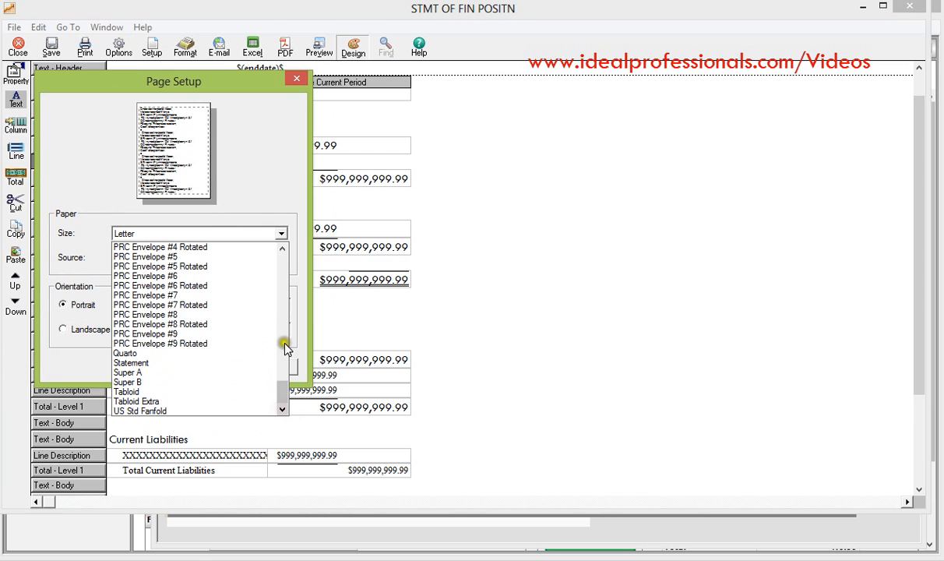
pyautogui.click(282, 231)
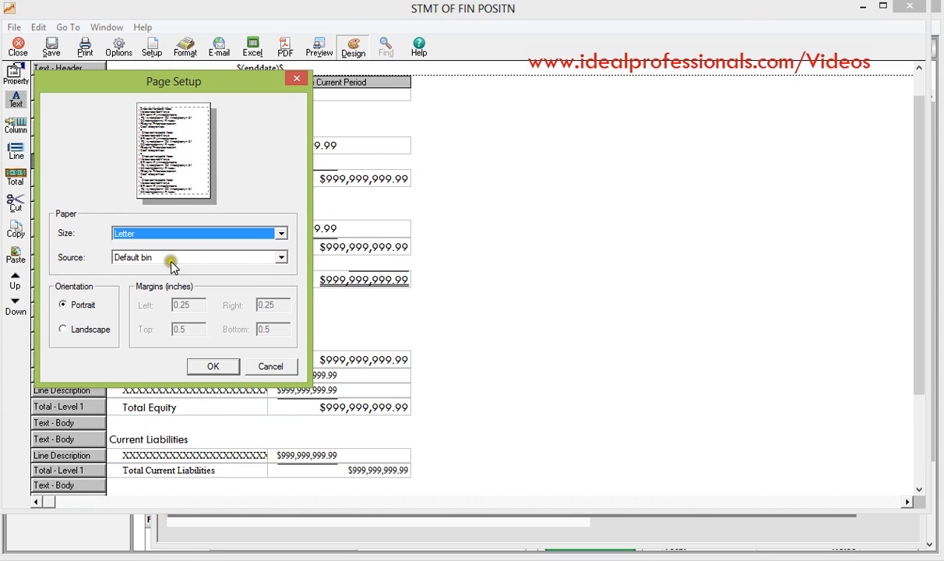
pyautogui.click(63, 330)
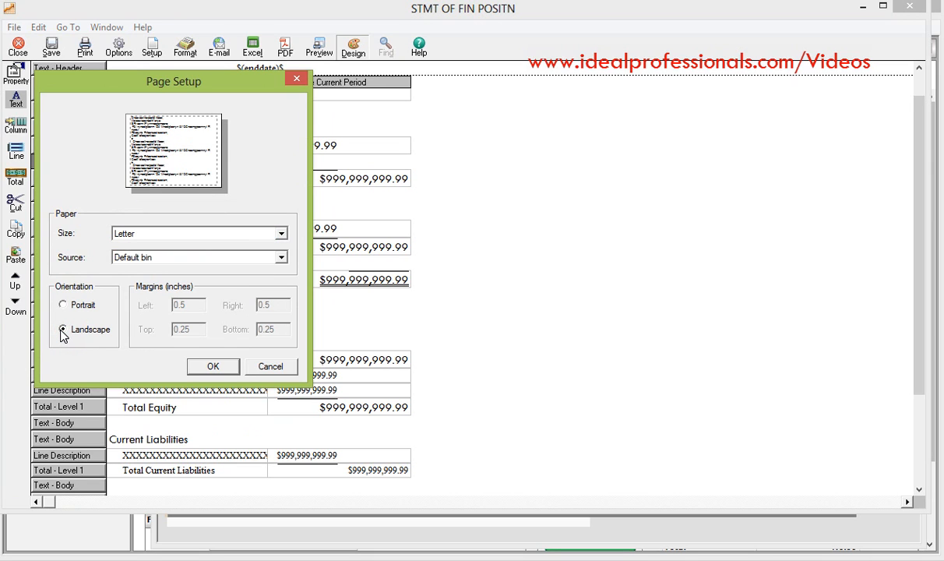
pyautogui.click(212, 368)
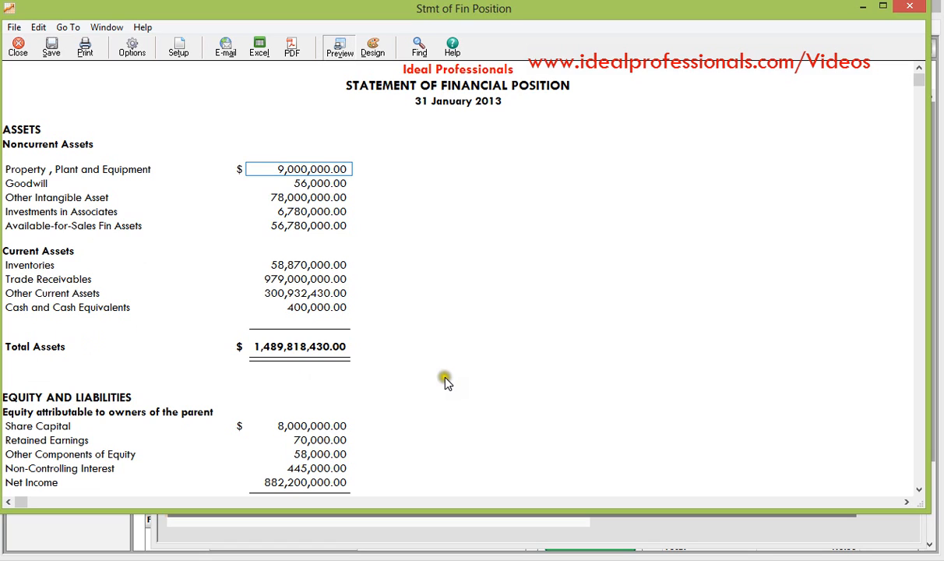
# Step: Examine the previewed Statement of Financial Position from the asset sections down to the total equity and liabilities line
pyautogui.click(920, 490)
pyautogui.click(920, 491)
pyautogui.click(919, 491)
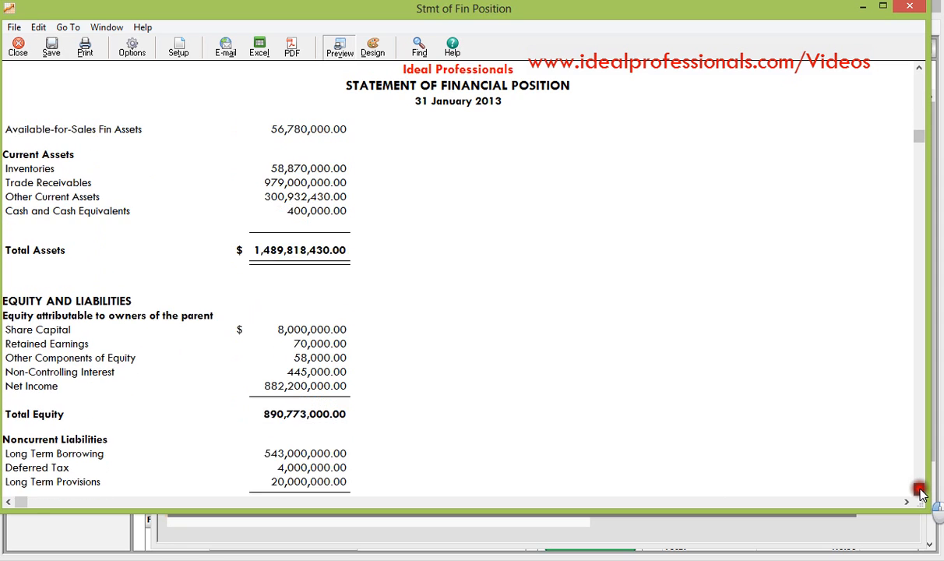
pyautogui.click(919, 491)
pyautogui.click(919, 491)
pyautogui.click(919, 491)
pyautogui.click(920, 491)
pyautogui.click(920, 491)
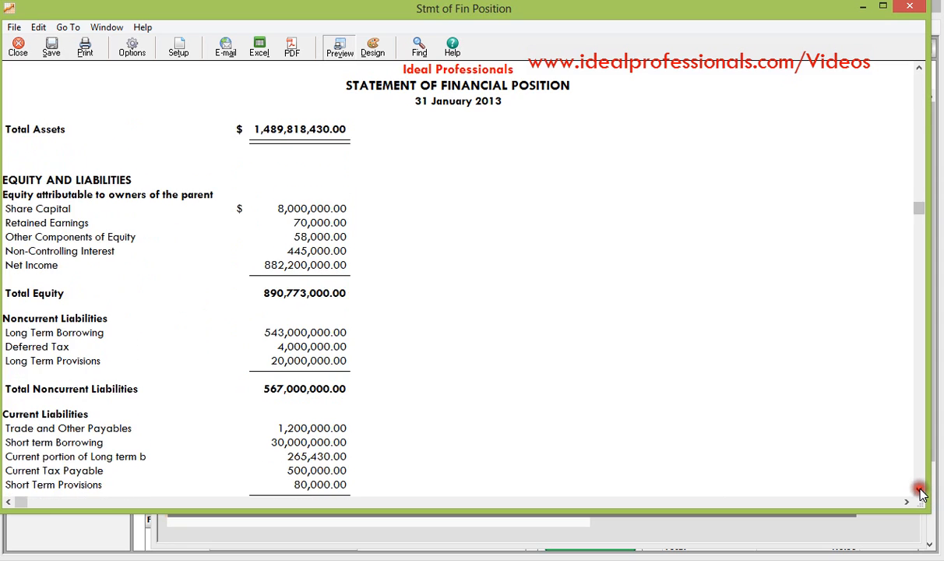
pyautogui.click(919, 490)
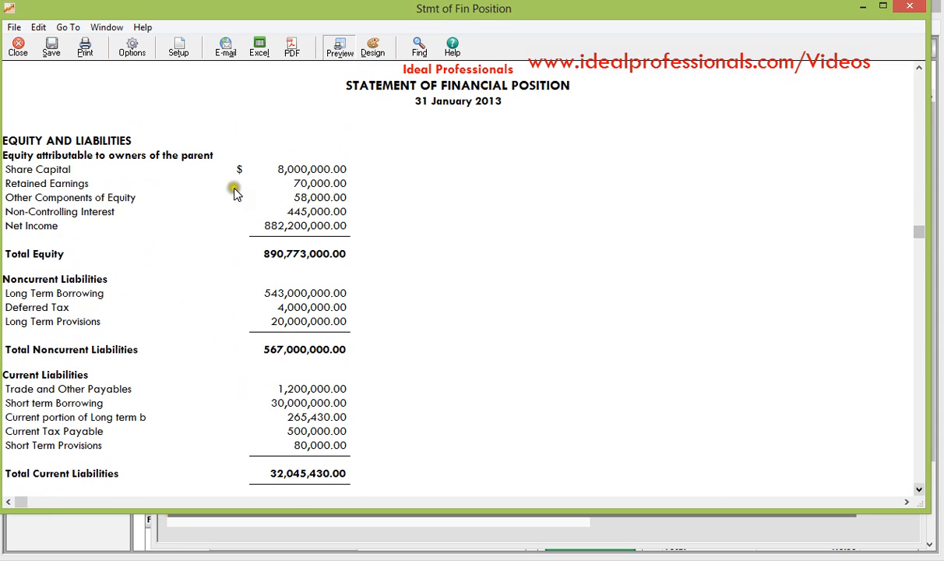
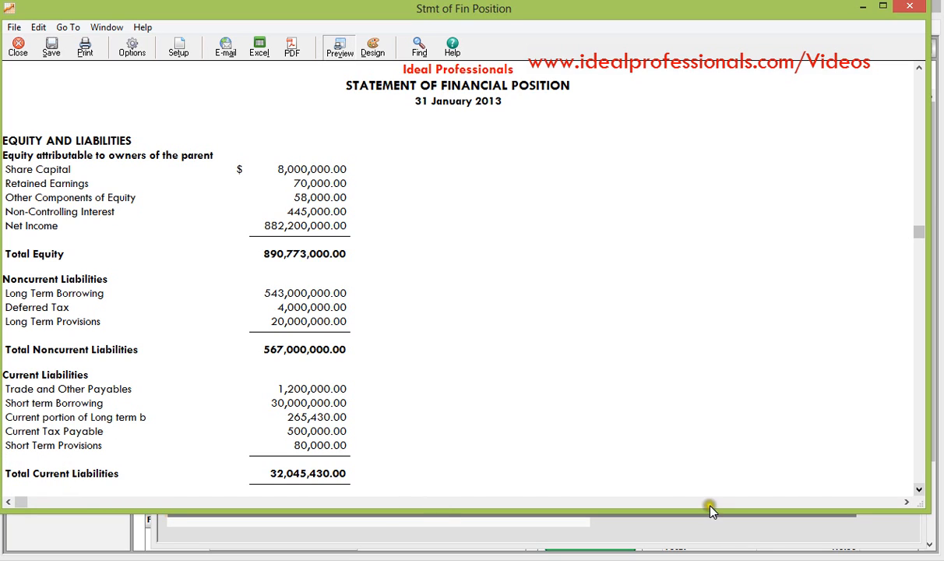
pyautogui.click(921, 494)
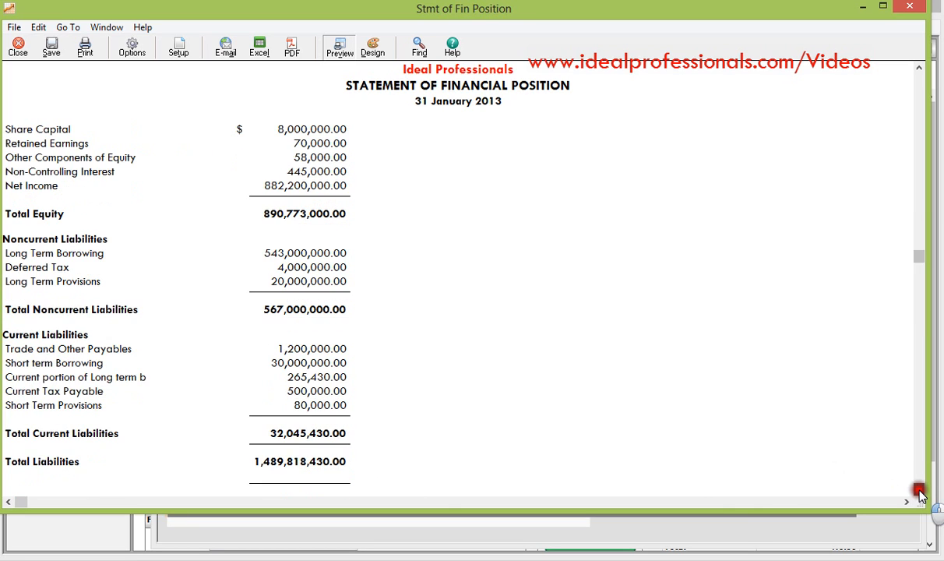
pyautogui.click(920, 494)
pyautogui.click(920, 494)
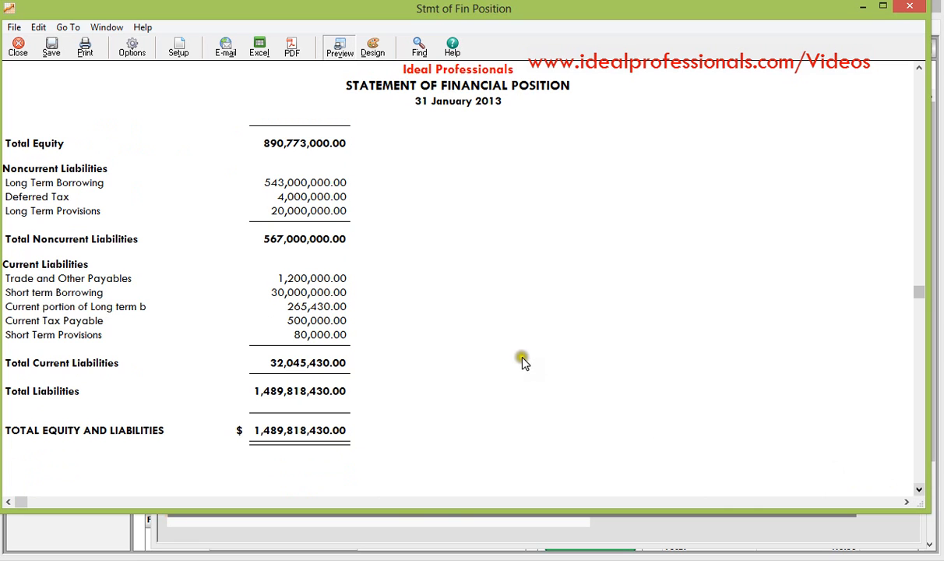
# Step: Review the previewed statement back up through equity and current assets to the Noncurrent Assets section at its beginning
pyautogui.click(919, 69)
pyautogui.click(919, 70)
pyautogui.click(919, 69)
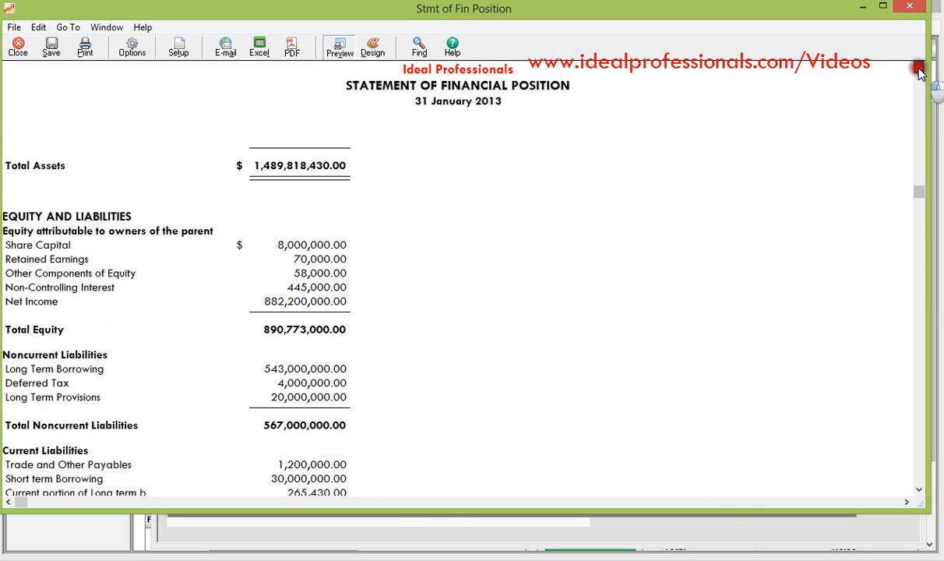
pyautogui.click(920, 69)
pyautogui.click(919, 70)
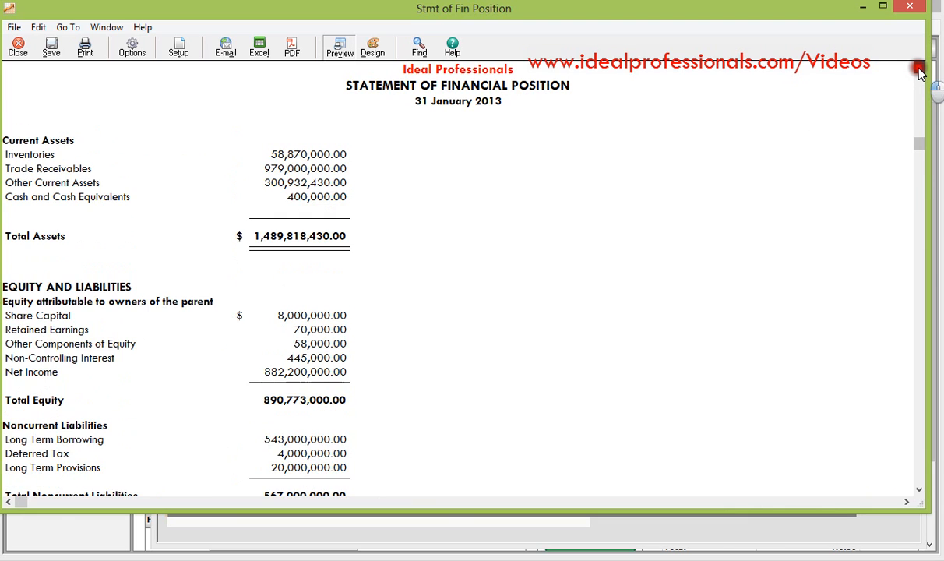
pyautogui.click(920, 69)
pyautogui.click(919, 70)
pyautogui.click(919, 70)
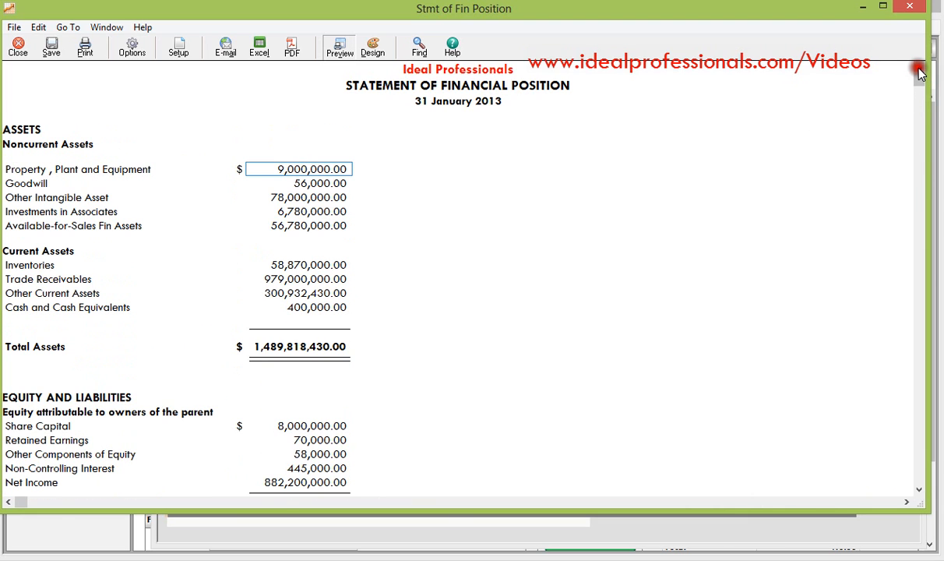